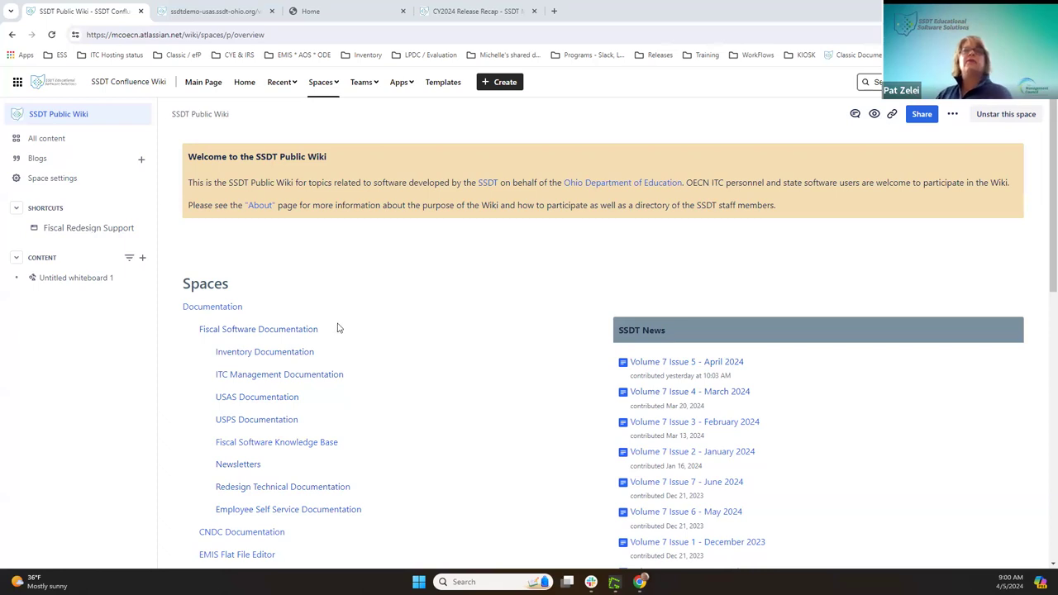
# Step: Scroll down the SSDT Public Wiki overview to reach the Spaces list
pyautogui.scroll(-1, 312, 300)
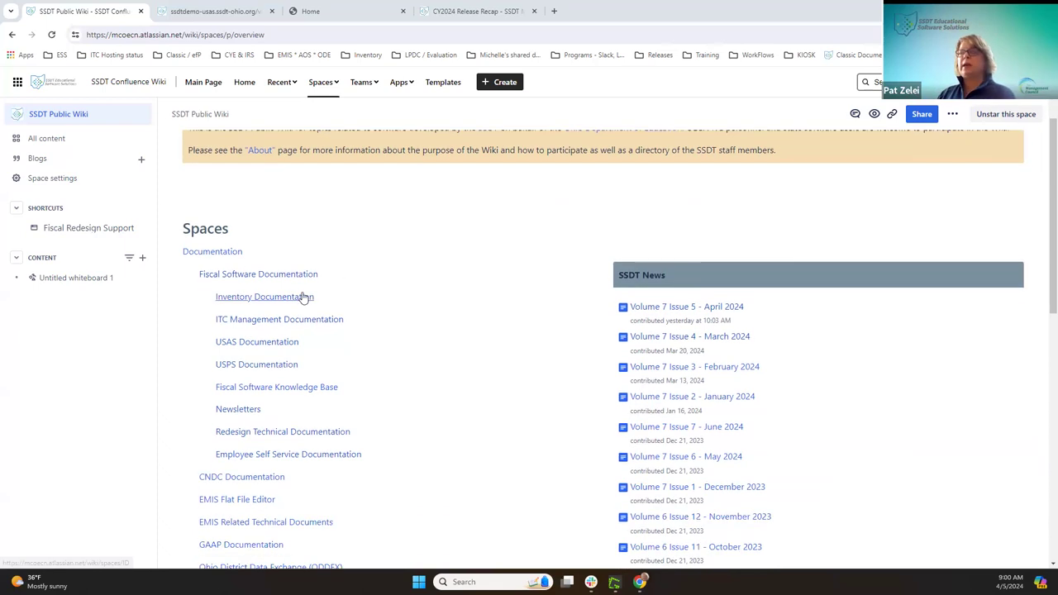
pyautogui.scroll(-3, 302, 303)
pyautogui.scroll(-3, 300, 305)
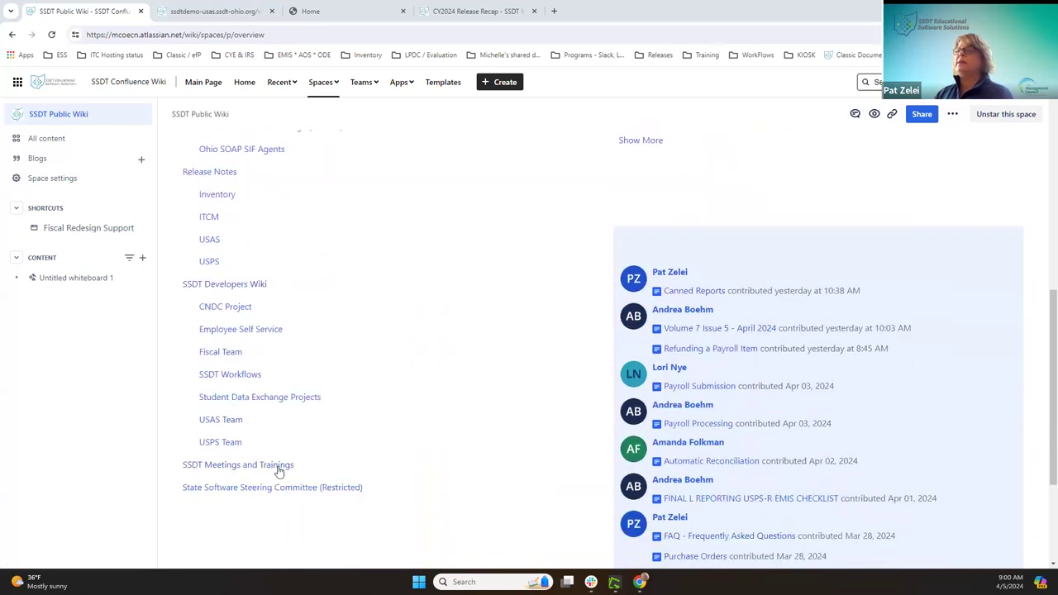
# Step: Enter SSDT Meetings and Trainings, preview Miscellaneous Training Presentations, then return to Release Recaps
pyautogui.click(276, 468)
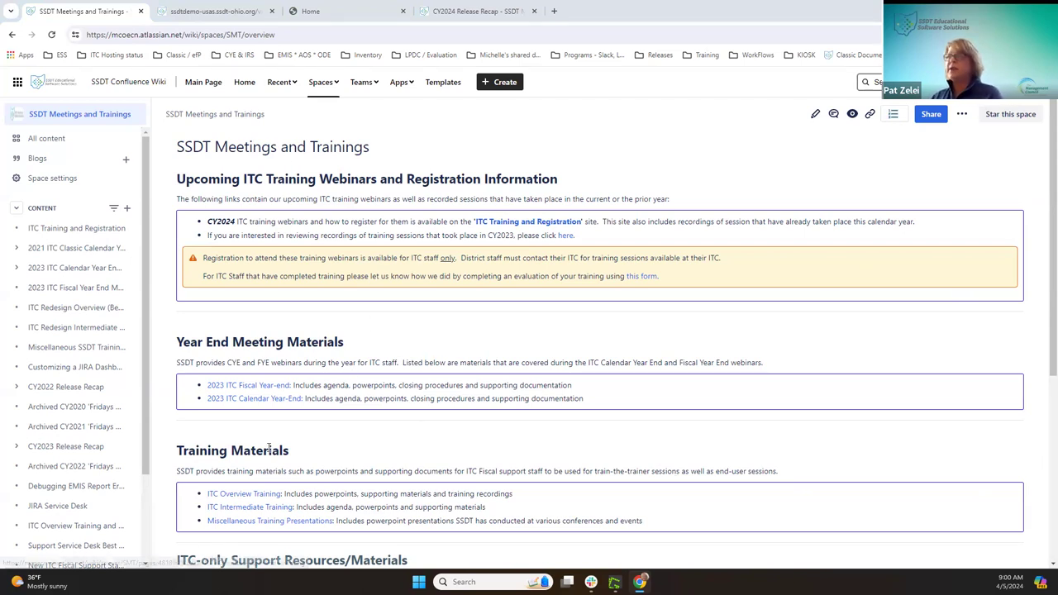
pyautogui.scroll(-1, 268, 448)
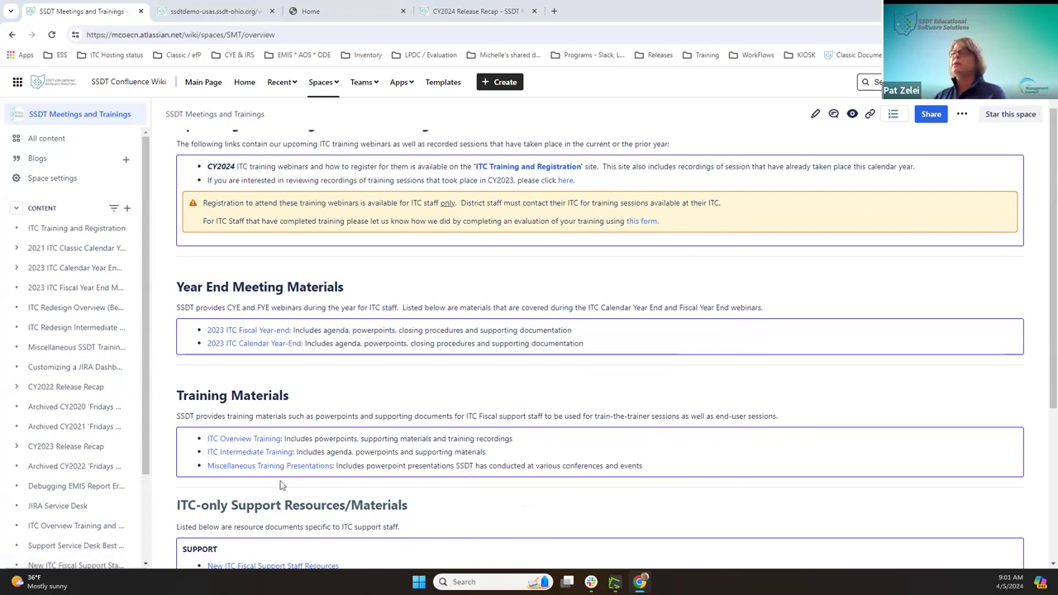
pyautogui.click(277, 467)
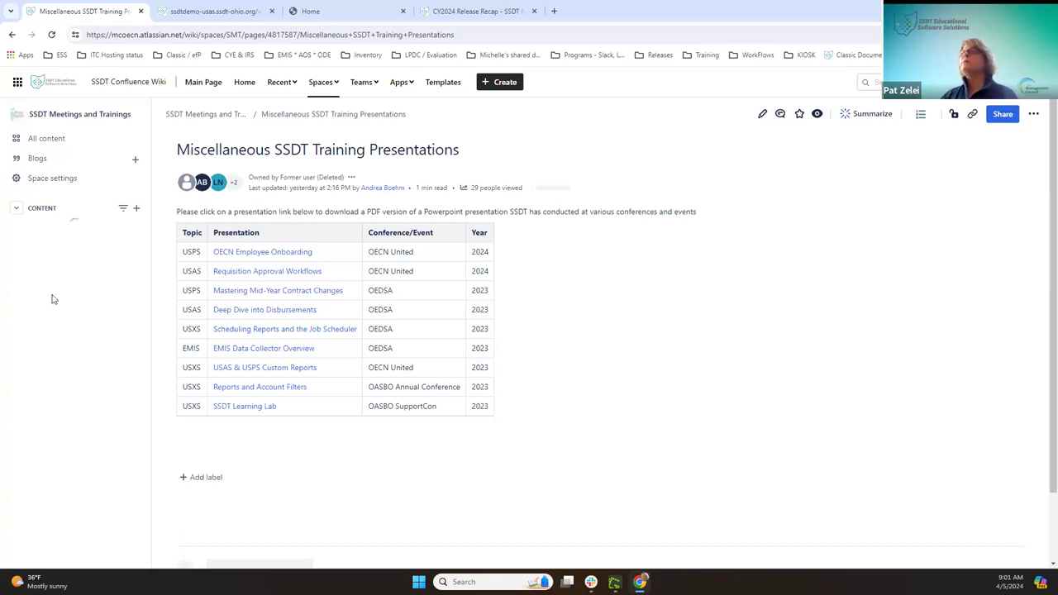
pyautogui.click(12, 36)
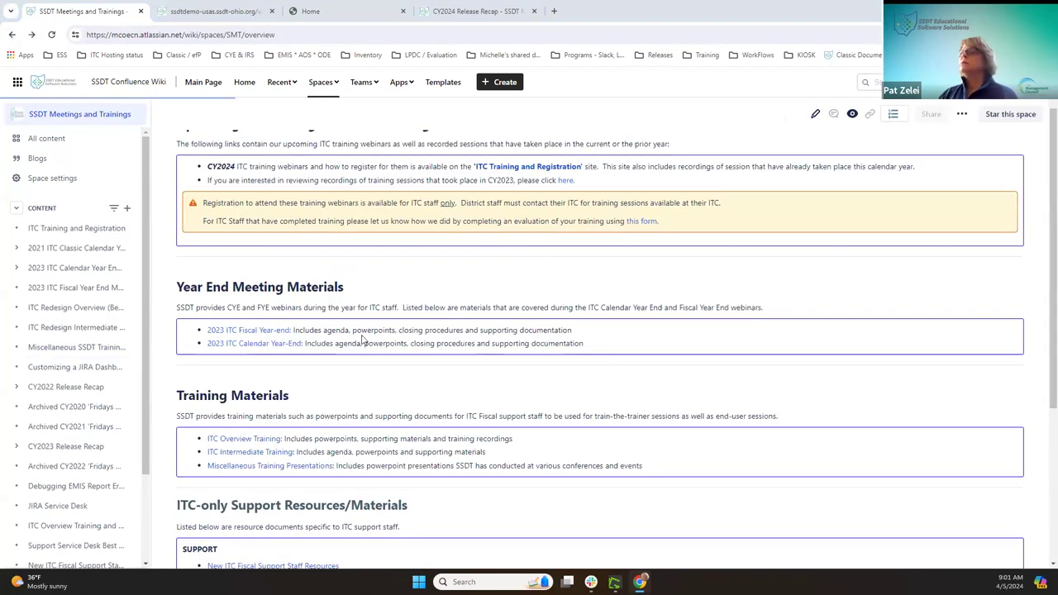
pyautogui.scroll(-1, 378, 459)
pyautogui.scroll(-3, 379, 460)
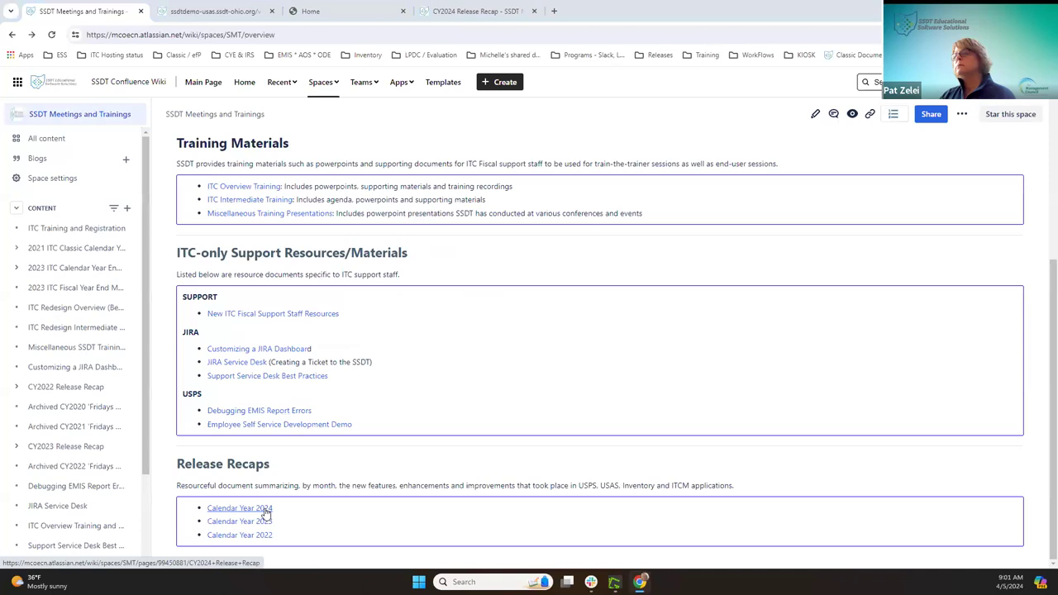
# Step: Go from the Calendar Year 2024 release recap to its March 2024 Recap page
pyautogui.click(265, 513)
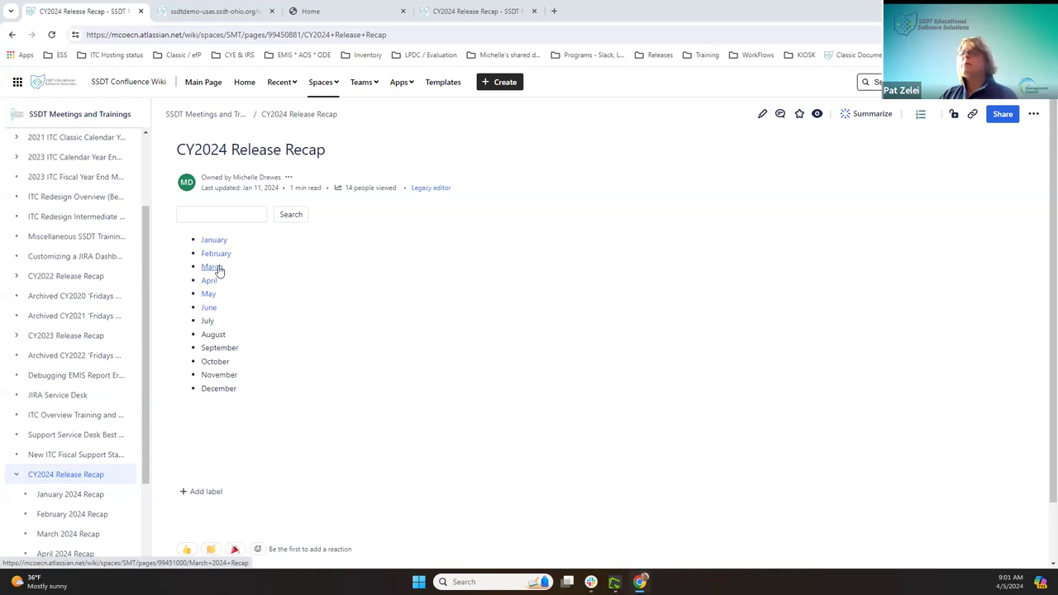
pyautogui.click(216, 269)
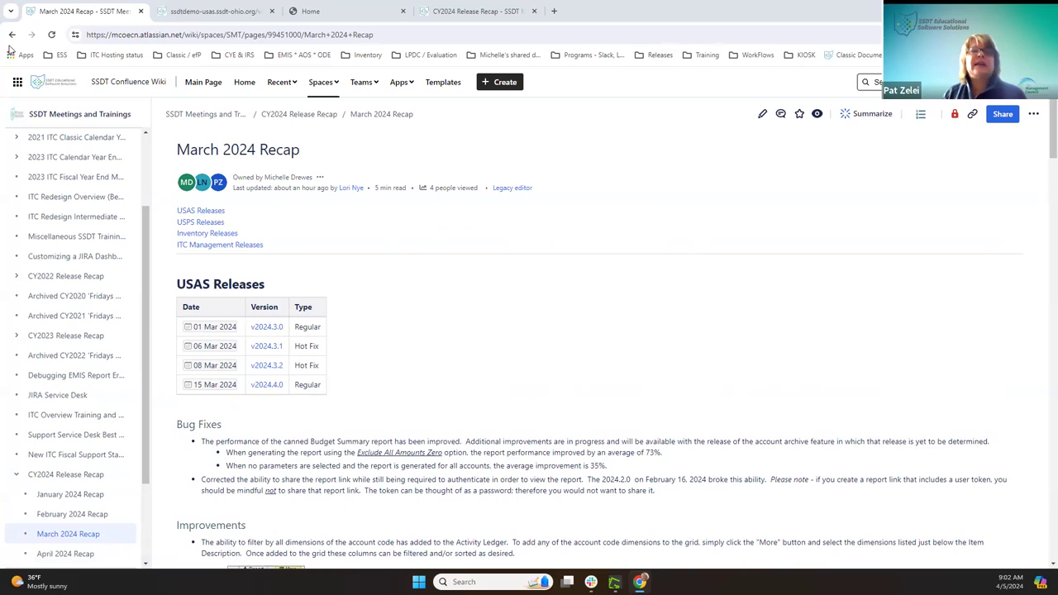
# Step: In USAS, open Report > Budget Summary Report and uncheck 'Exclude Accounts with zero amounts?'
pyautogui.click(229, 12)
pyautogui.click(234, 111)
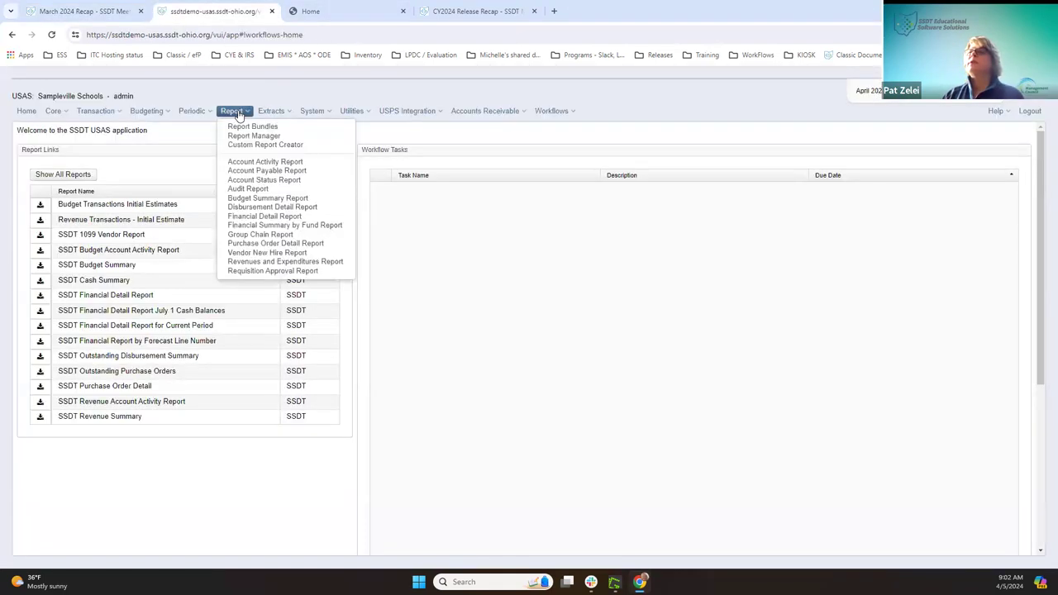
pyautogui.click(273, 198)
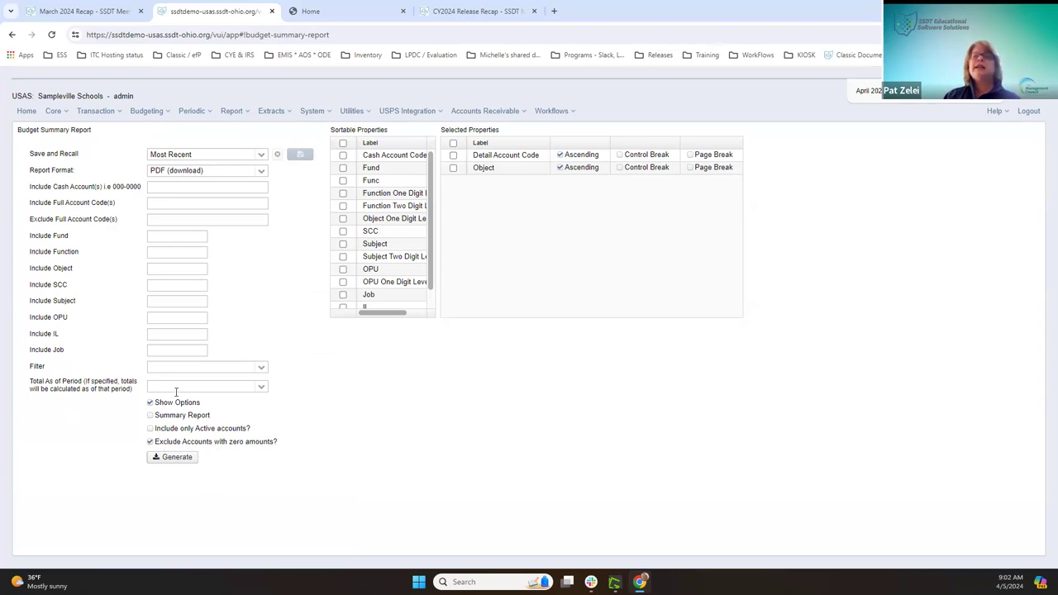
pyautogui.click(150, 442)
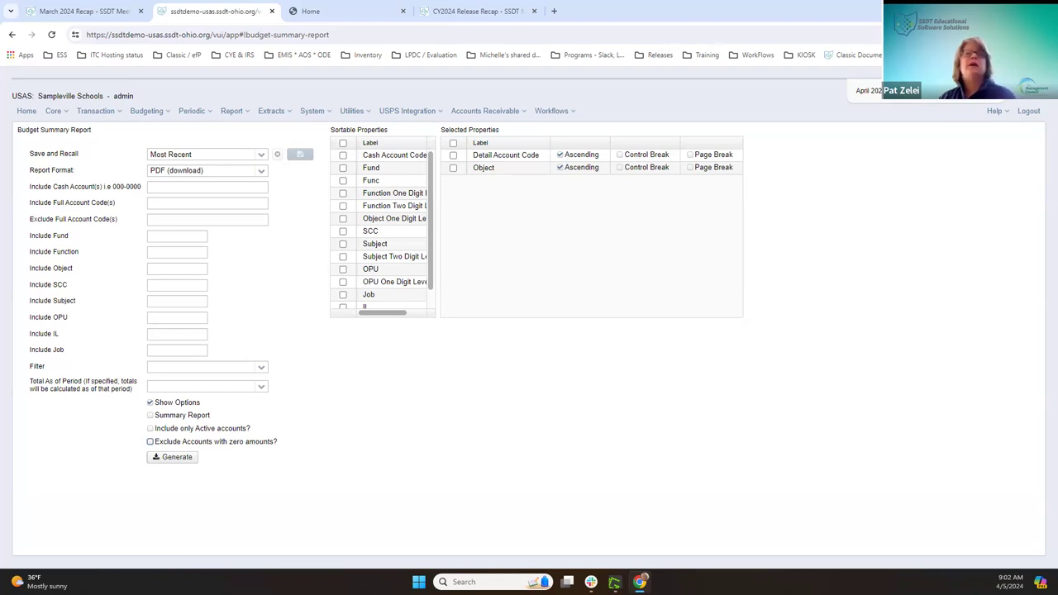
# Step: Scroll through the March 2024 Recap's USAS Releases, Bug Fixes and Improvements sections
pyautogui.click(85, 10)
pyautogui.scroll(-1, 379, 424)
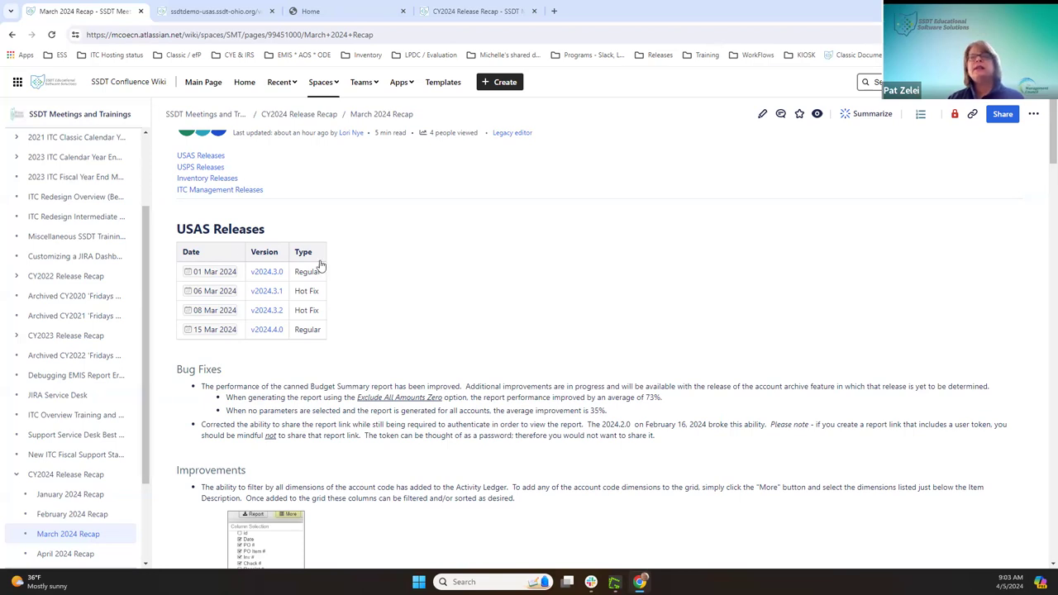
pyautogui.scroll(-1, 383, 279)
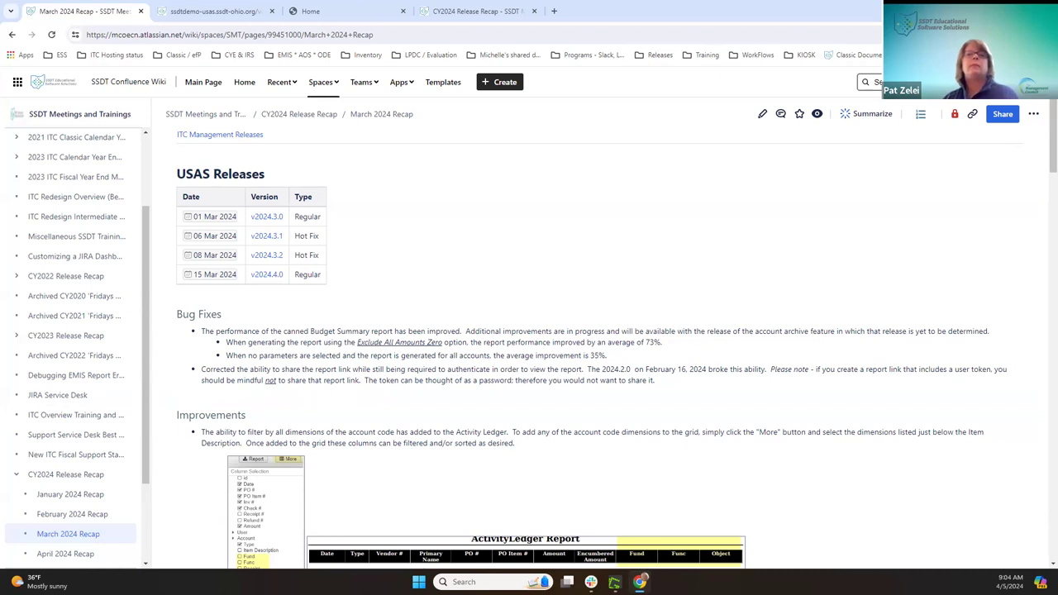
pyautogui.scroll(-1, 446, 274)
pyautogui.scroll(-2, 446, 274)
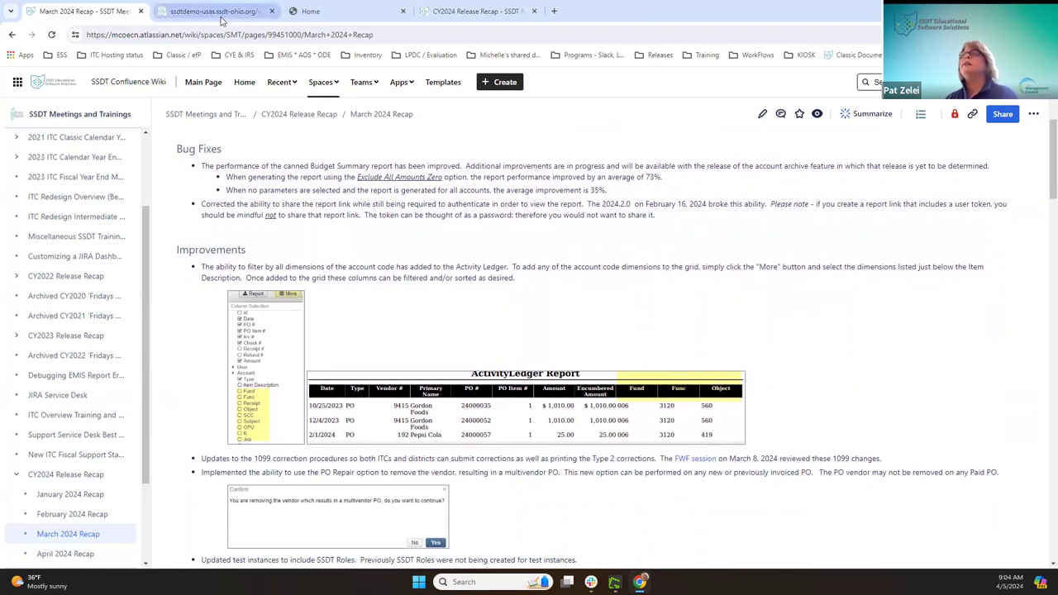
pyautogui.scroll(-1, 362, 324)
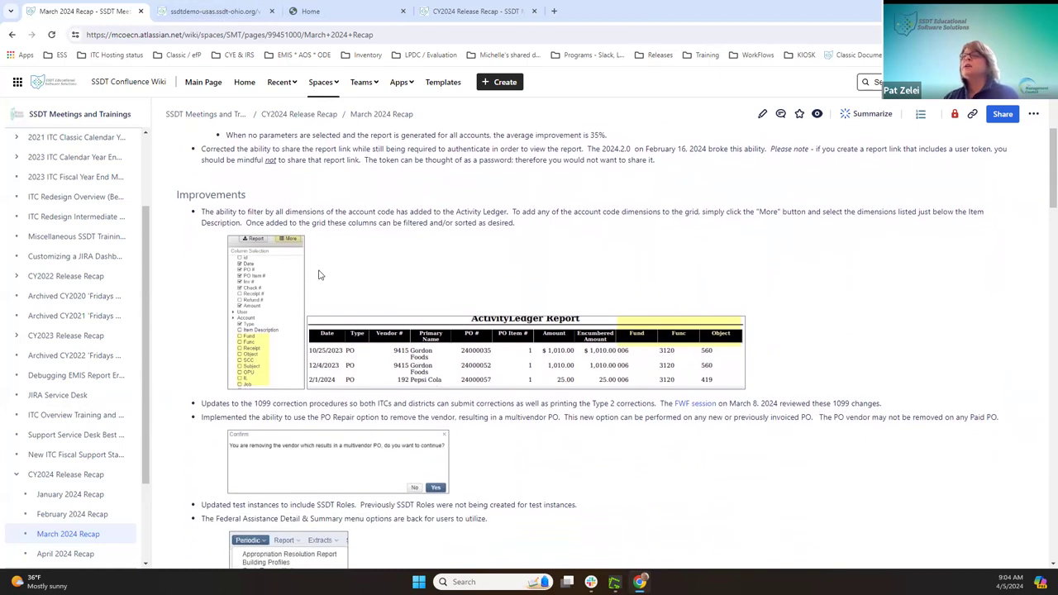
# Step: Open the USAS Activity Ledger and add the Receipt and SCC columns
pyautogui.click(205, 18)
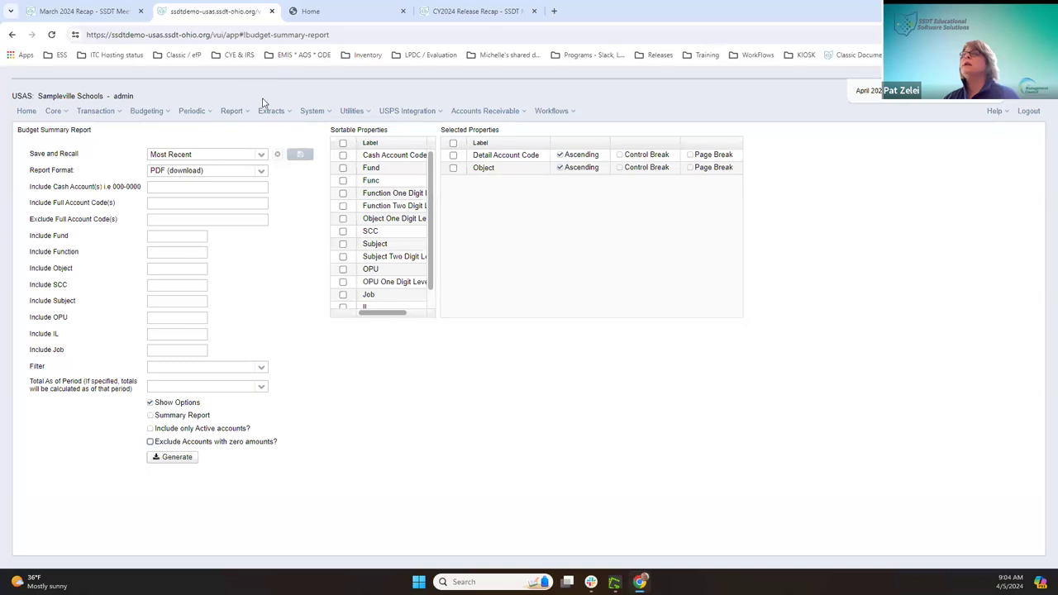
pyautogui.click(90, 110)
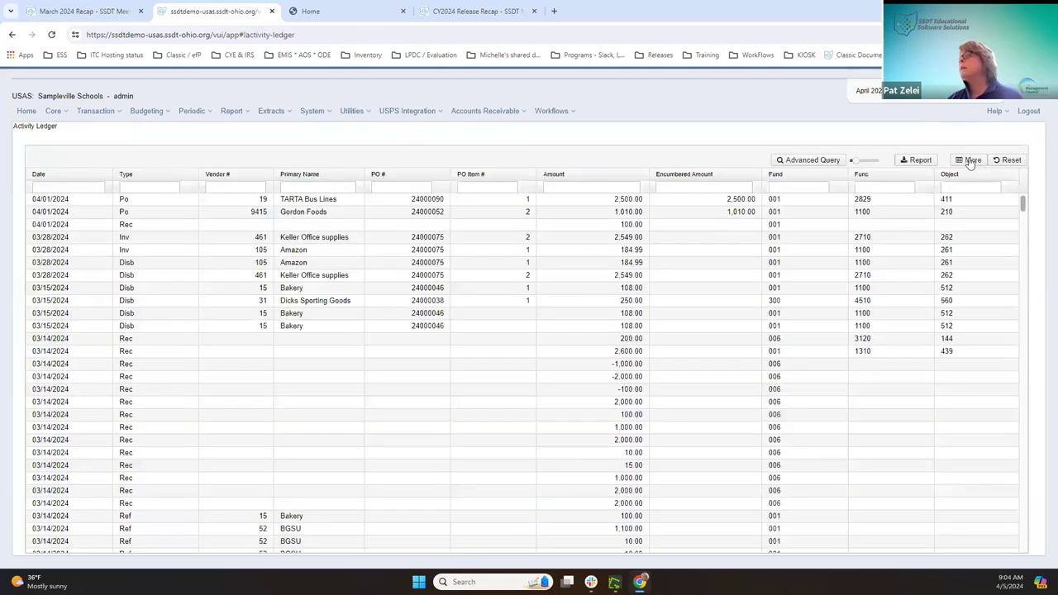
pyautogui.click(970, 161)
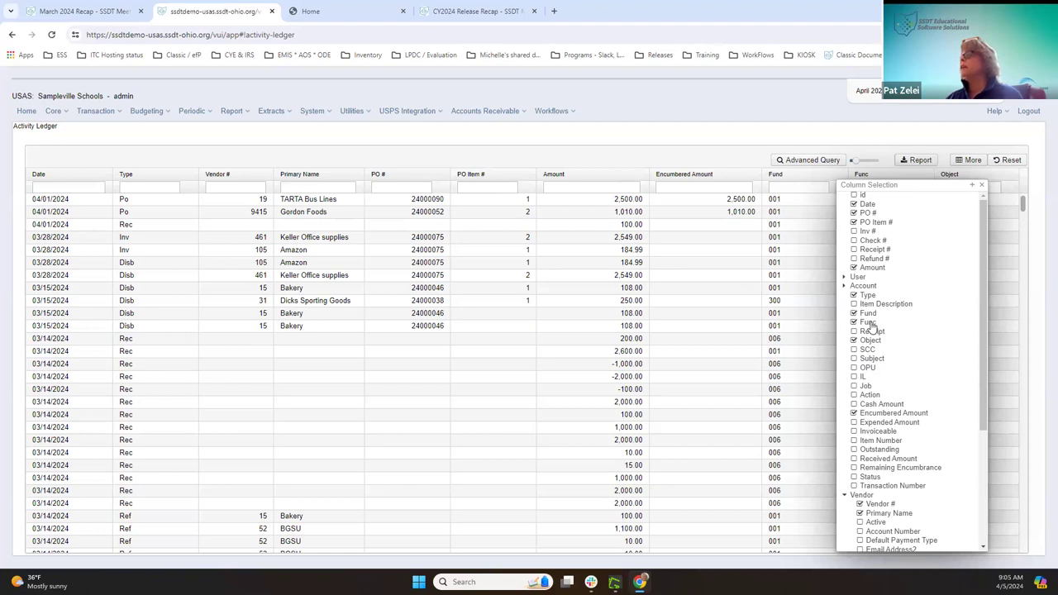
pyautogui.click(869, 331)
pyautogui.click(865, 349)
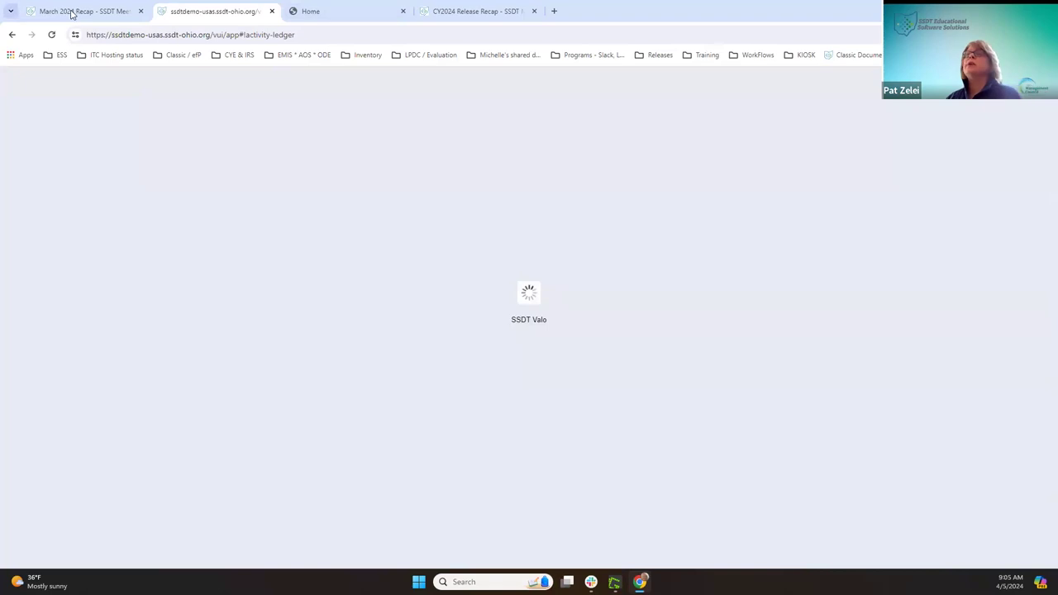
# Step: Scroll the March 2024 Recap's Improvements down to the restored Federal Assistance Detail & Summary options
pyautogui.click(72, 12)
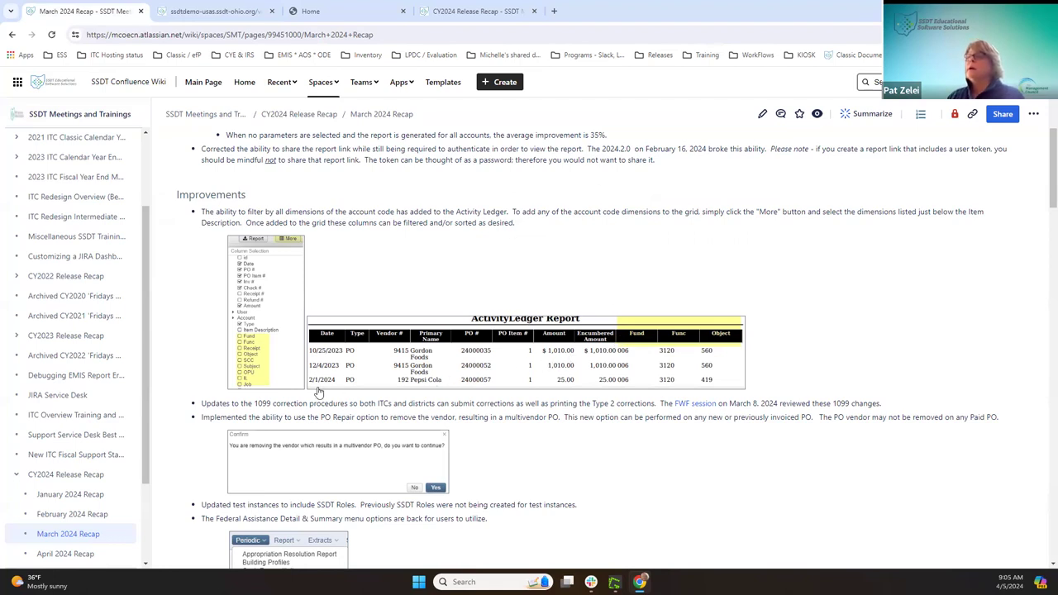
pyautogui.scroll(-1, 269, 366)
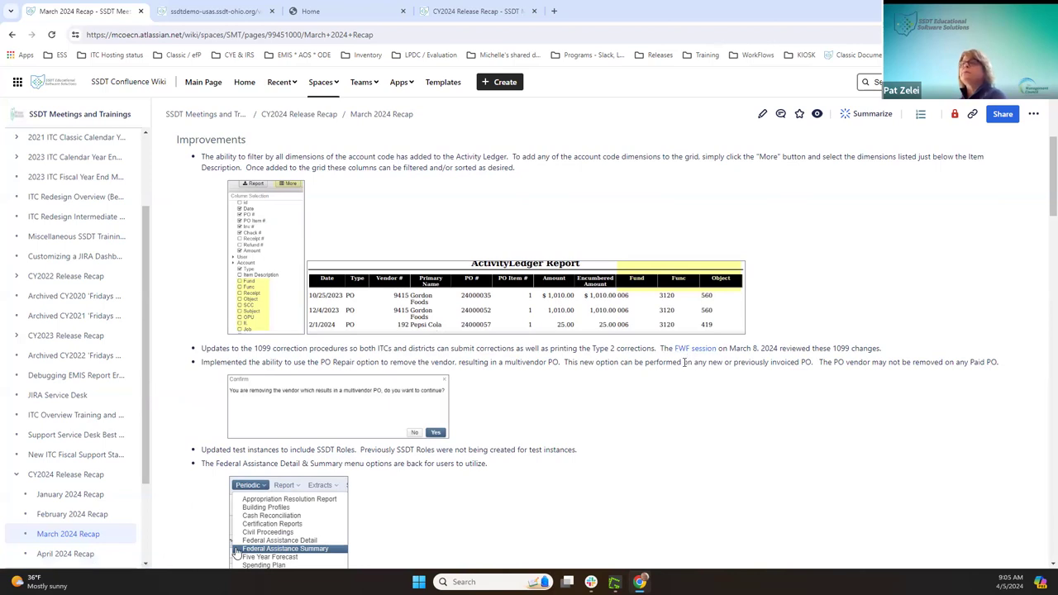
pyautogui.scroll(-3, 508, 409)
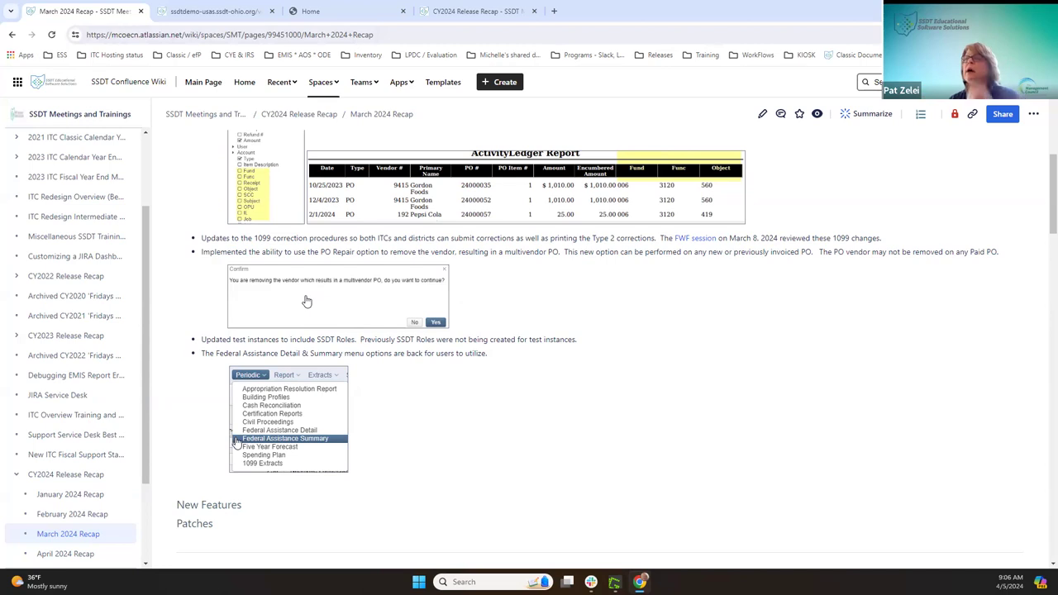
# Step: Switch to the ssdtdemo USAS Activity Ledger and bring up the Transaction menu
pyautogui.click(204, 13)
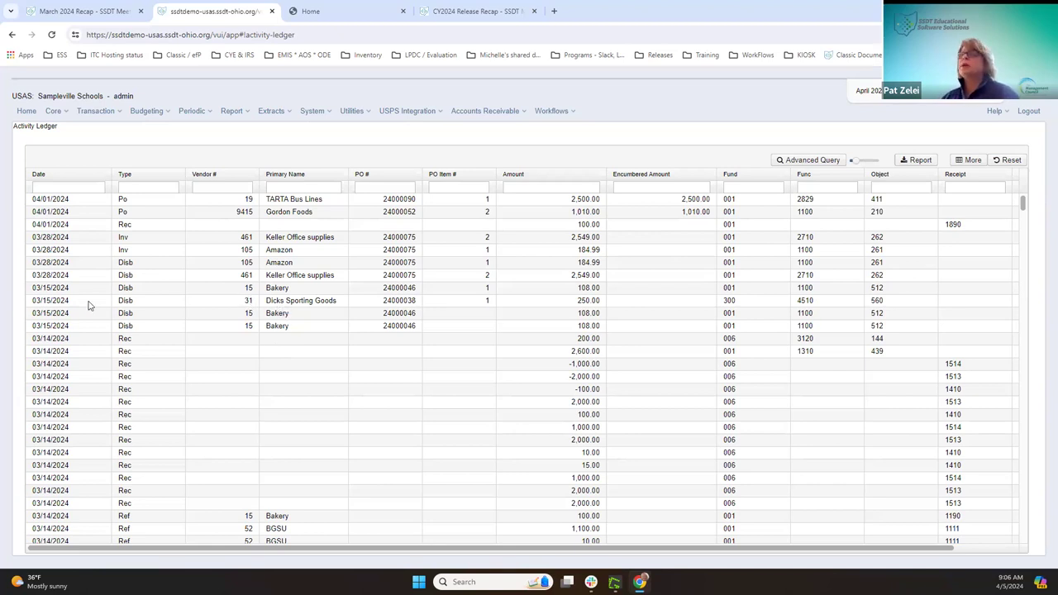
pyautogui.click(105, 111)
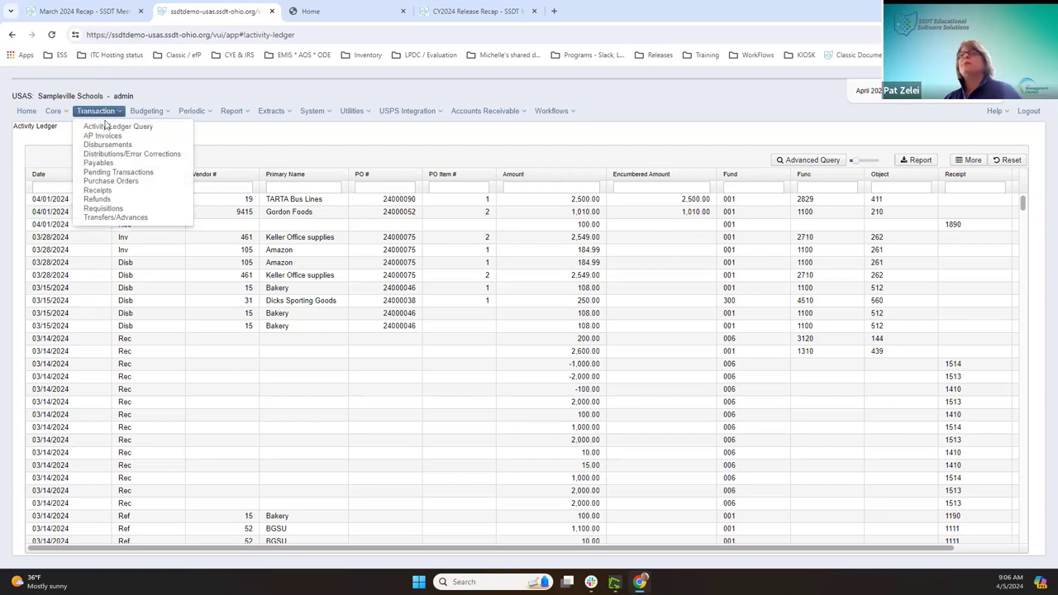
# Step: Go to Transaction > Purchase Orders and view PO 24000088 for TARTA Bus Lines
pyautogui.click(120, 182)
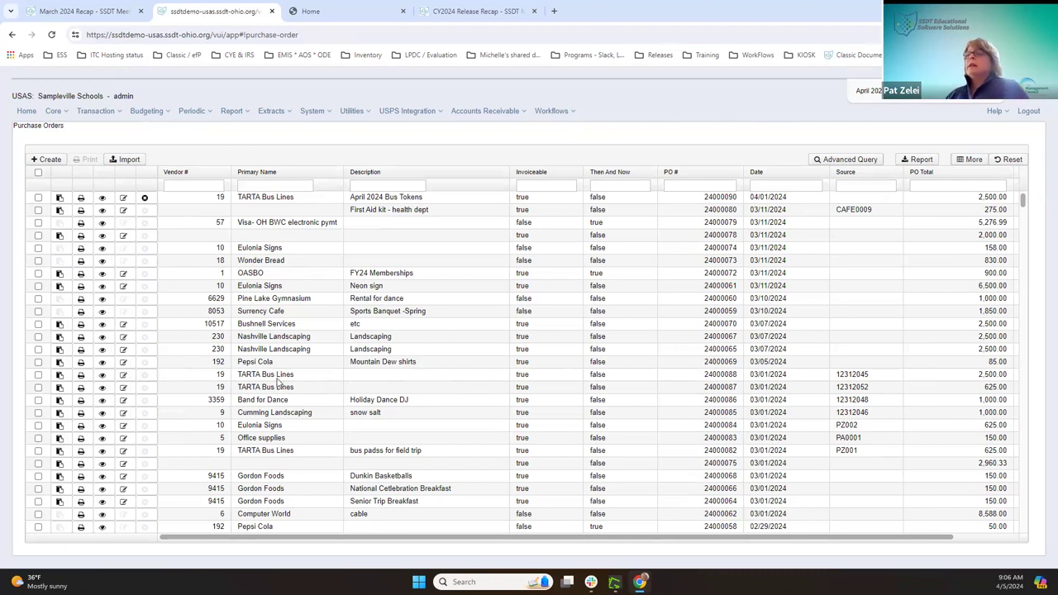
pyautogui.click(101, 377)
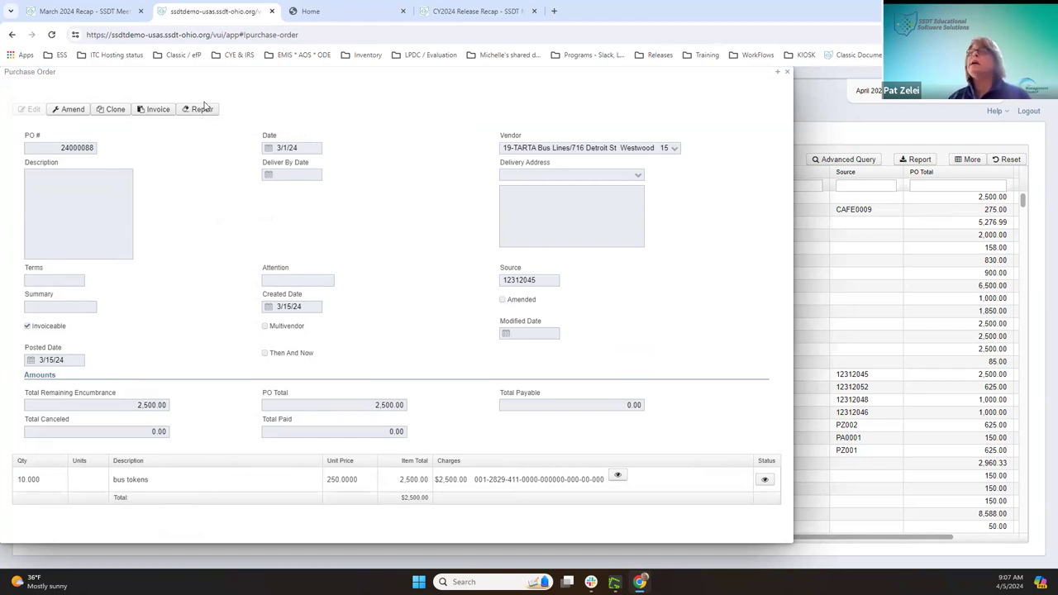
# Step: Repair PO 24000088 with a blank To Vendor, confirming it becomes a multivendor PO
pyautogui.click(202, 109)
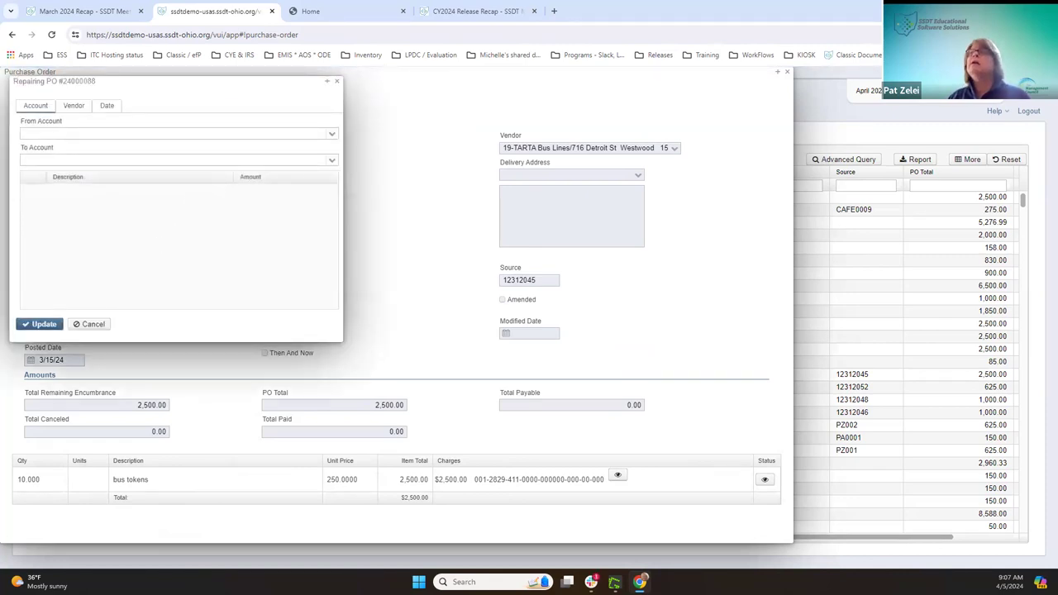
pyautogui.click(74, 106)
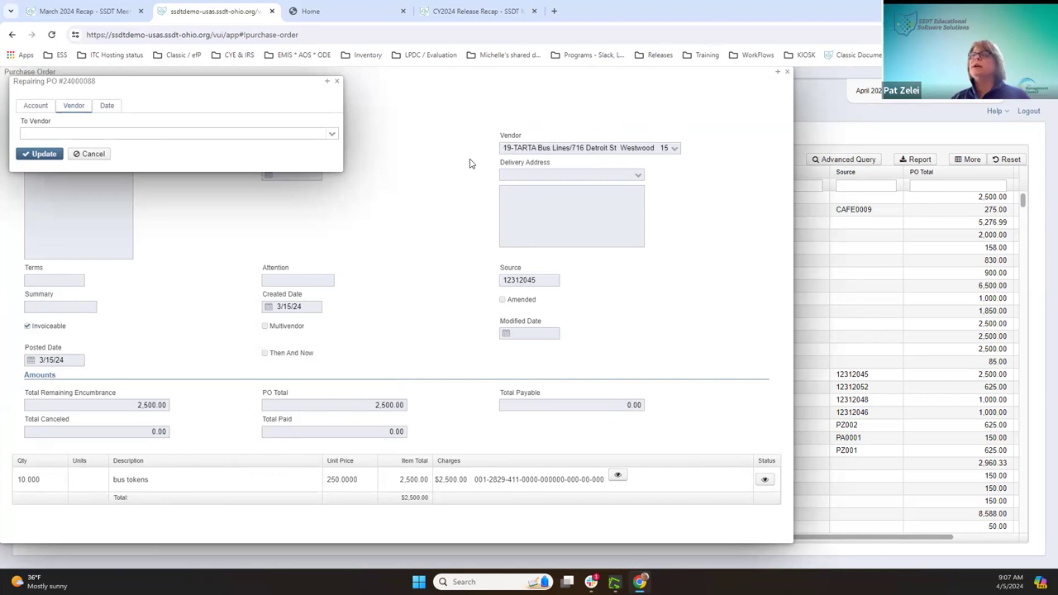
pyautogui.click(42, 155)
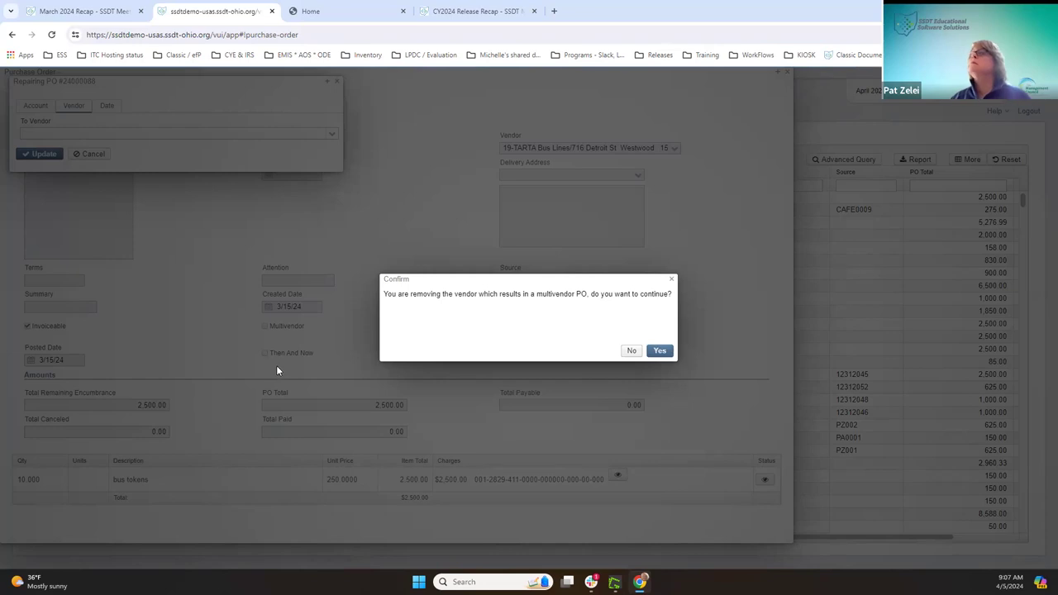
pyautogui.press('Return')
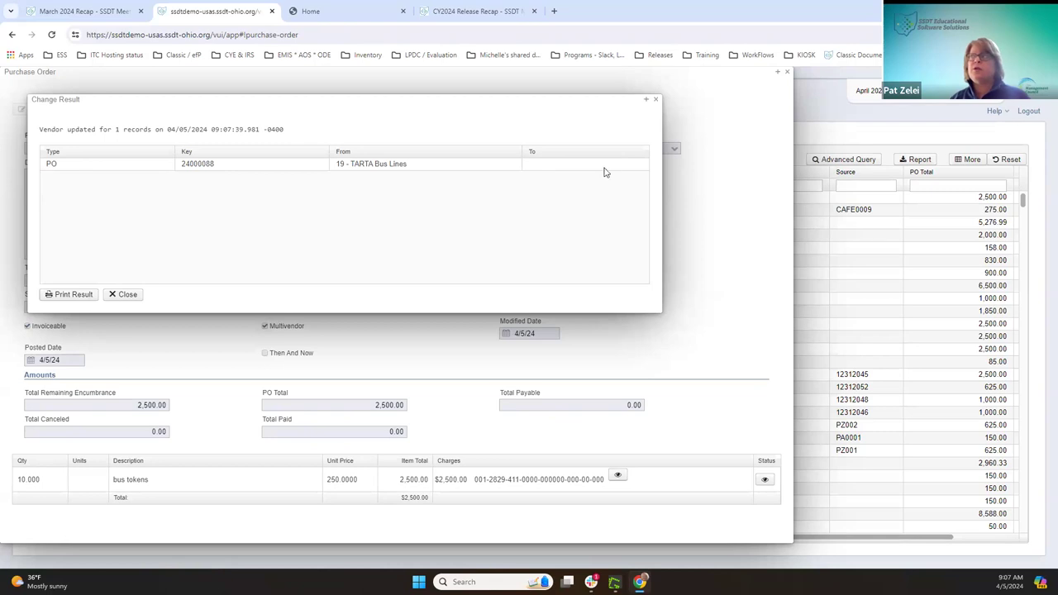
pyautogui.click(656, 101)
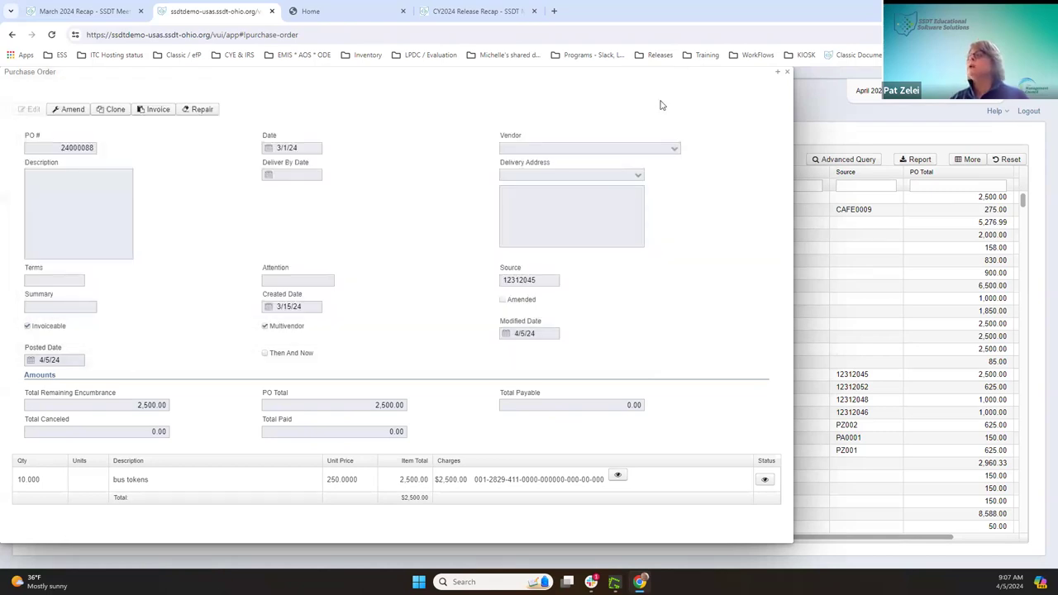
# Step: Close repaired PO 24000088 to return to the Purchase Orders list, then open the Core menu
pyautogui.click(786, 73)
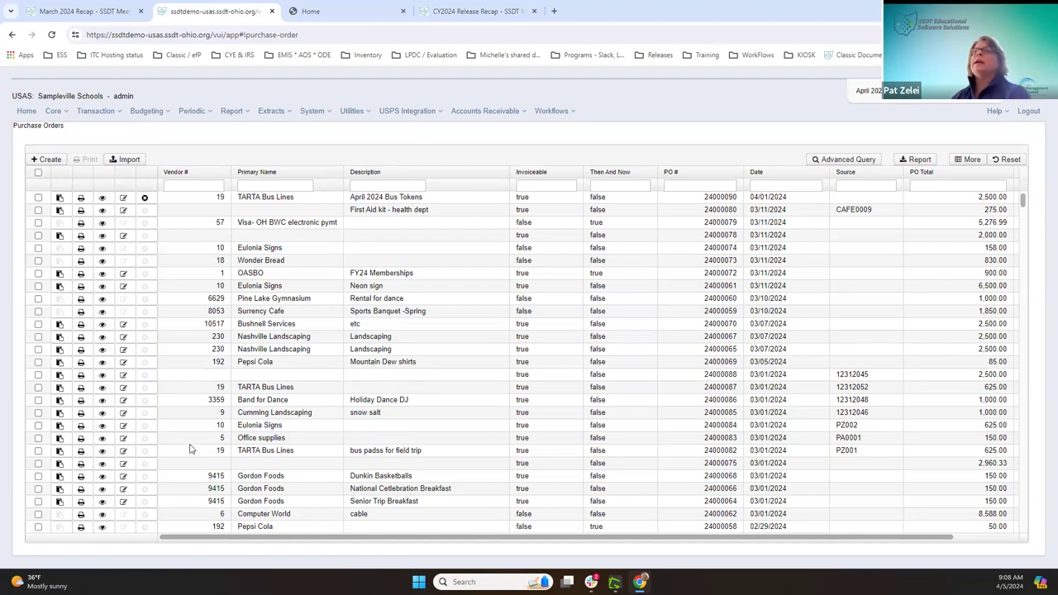
pyautogui.click(54, 113)
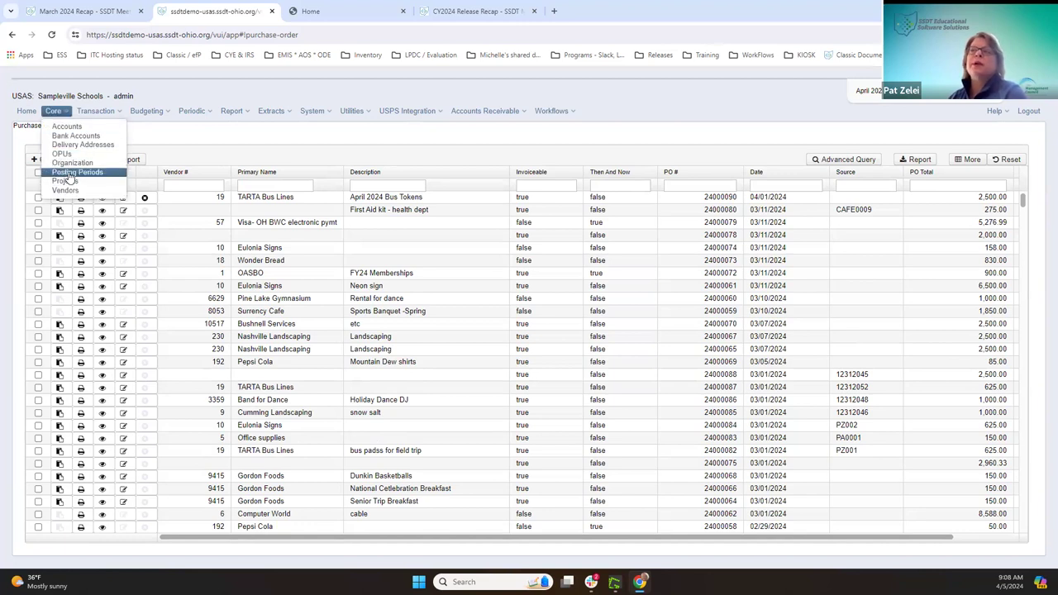
pyautogui.click(71, 175)
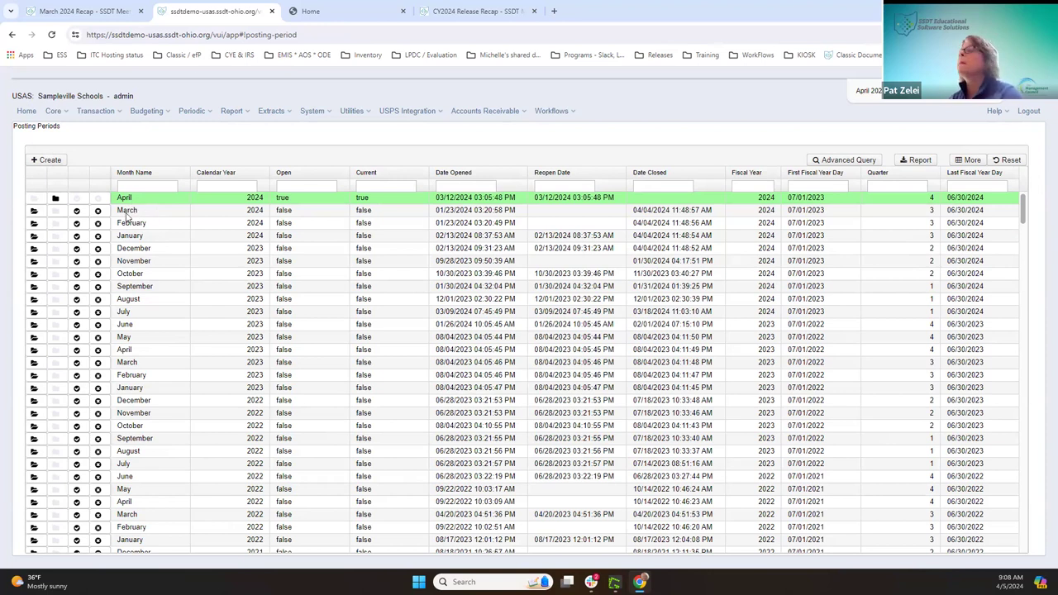
pyautogui.click(86, 111)
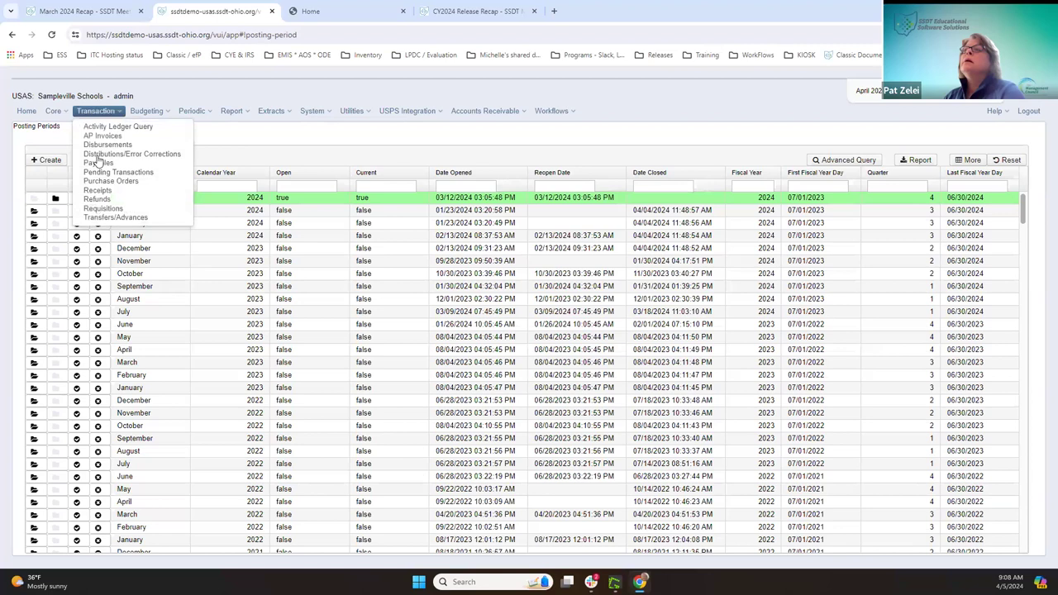
pyautogui.click(97, 190)
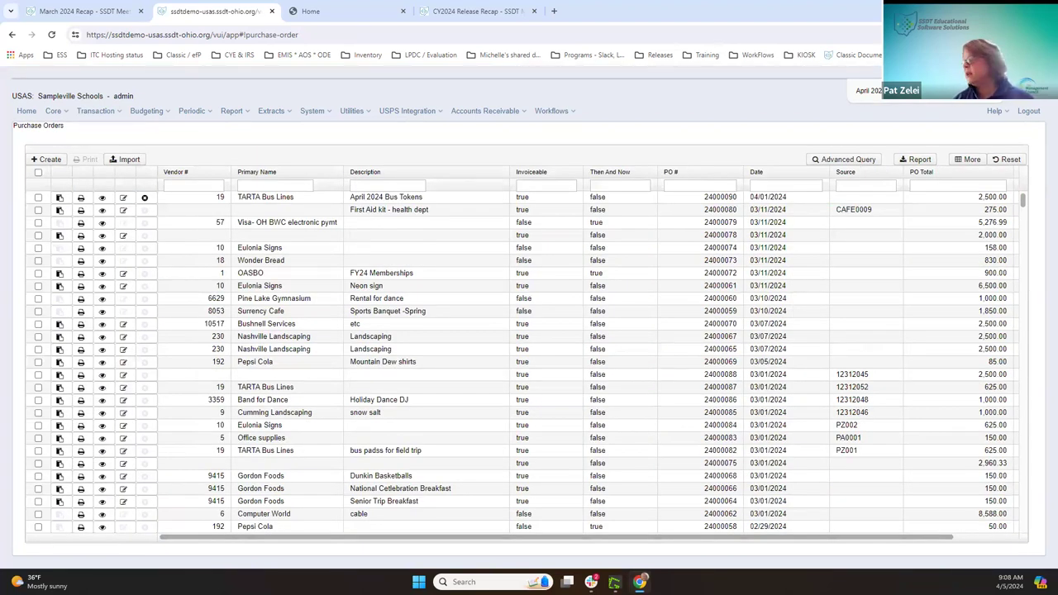
# Step: Return to the March 2024 Recap page and scroll down toward USPS Releases
pyautogui.click(74, 11)
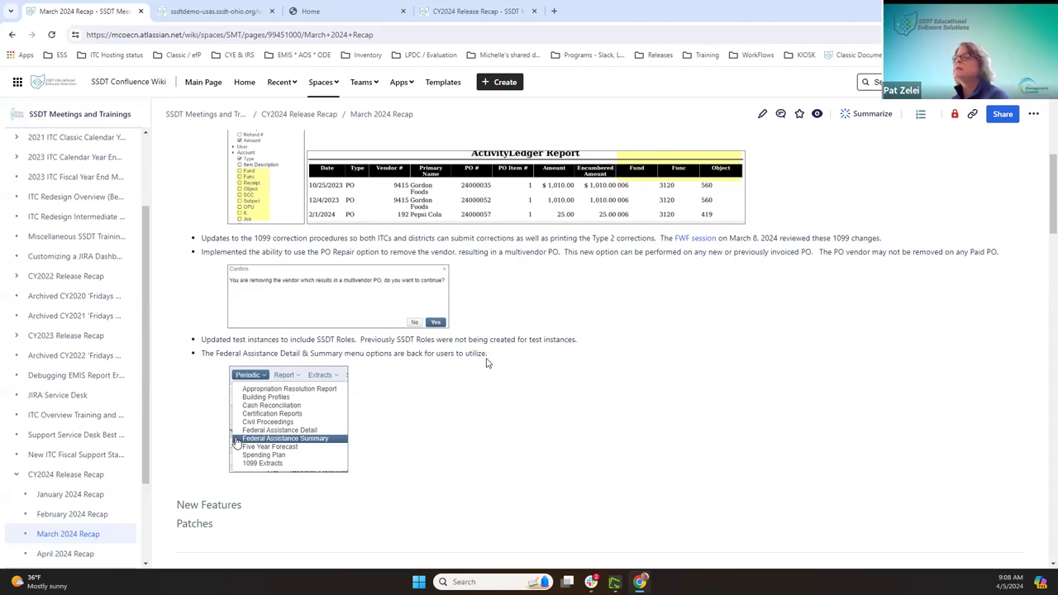
pyautogui.scroll(-1, 488, 392)
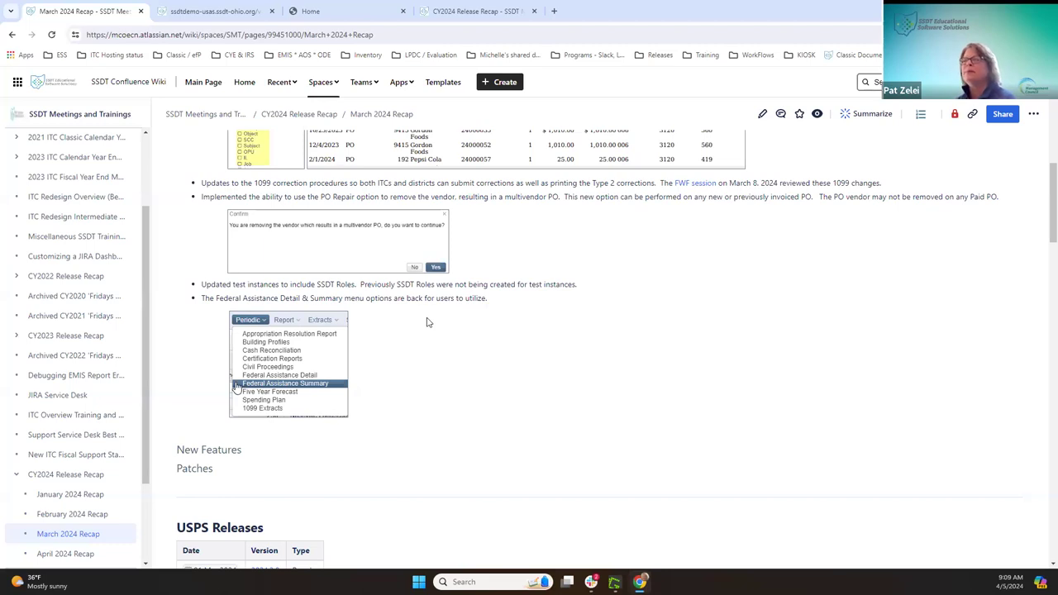
# Step: Open Periodic > Federal Assistance Detail in USAS to list the five fiscal 2023 grants
pyautogui.click(213, 11)
pyautogui.click(205, 112)
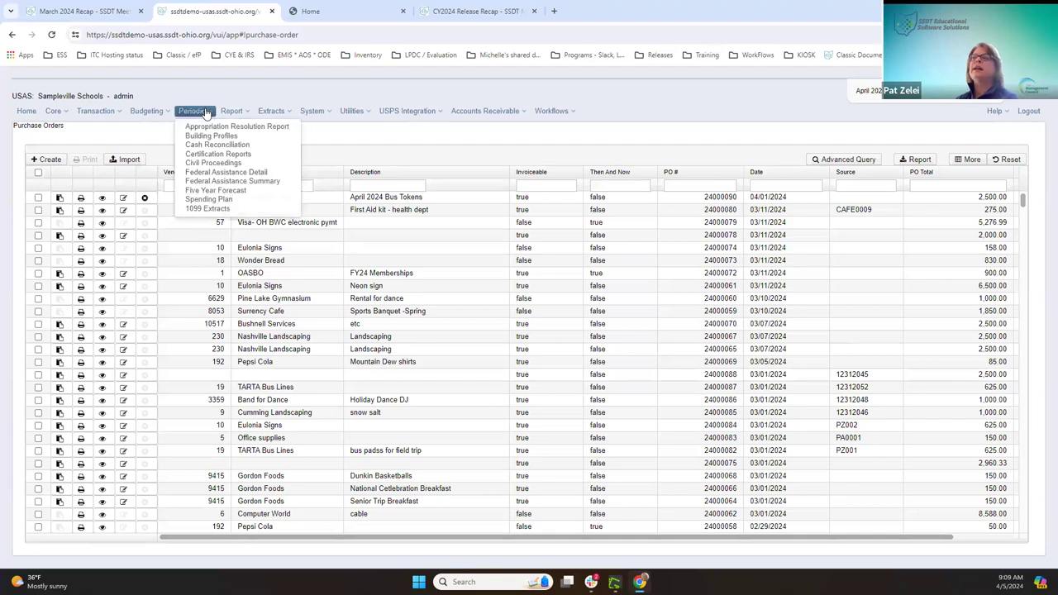
pyautogui.click(236, 172)
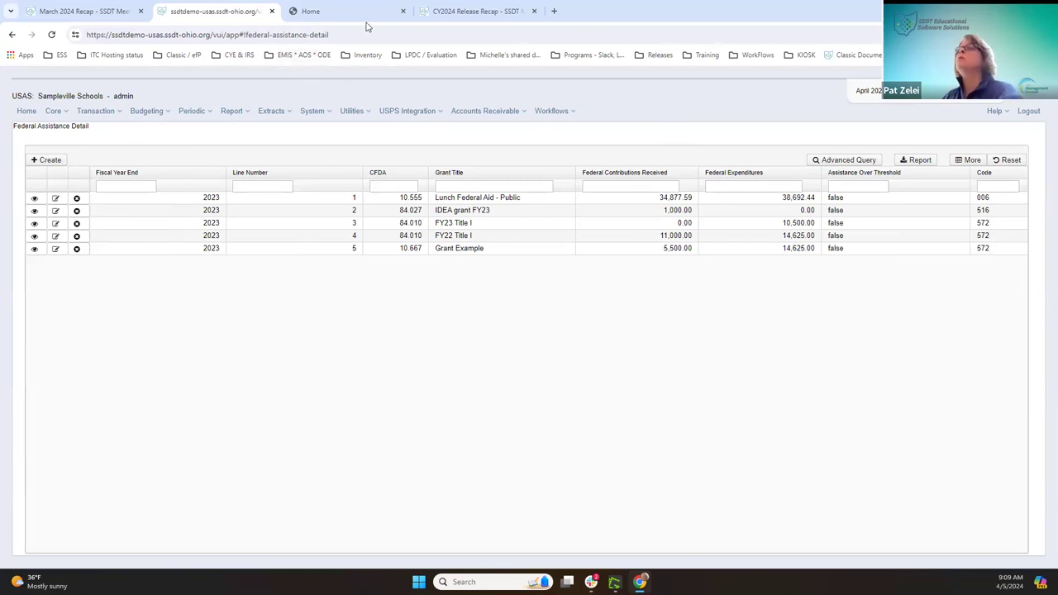
pyautogui.click(82, 11)
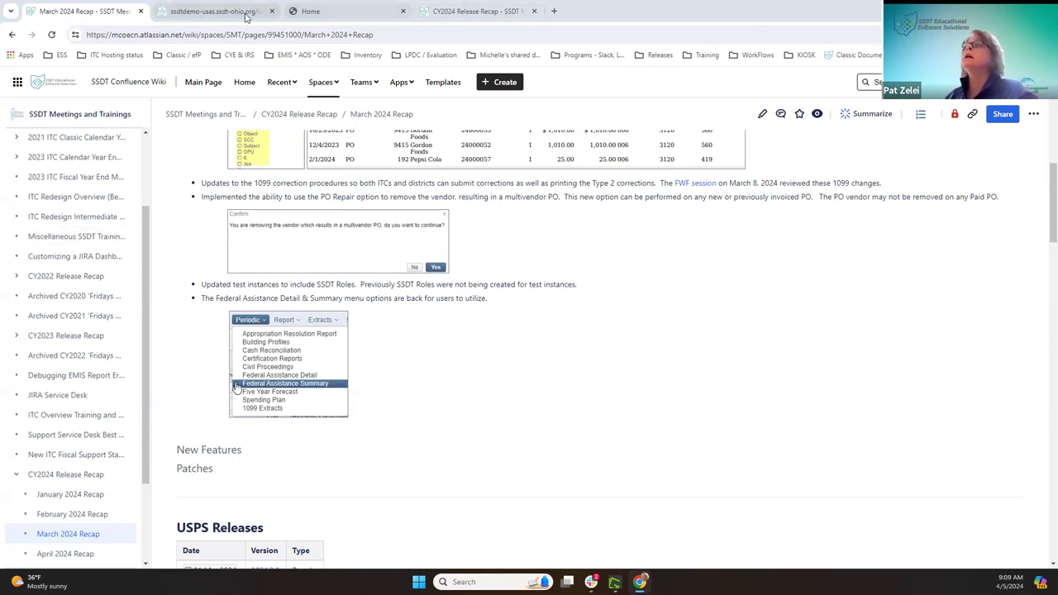
pyautogui.click(215, 11)
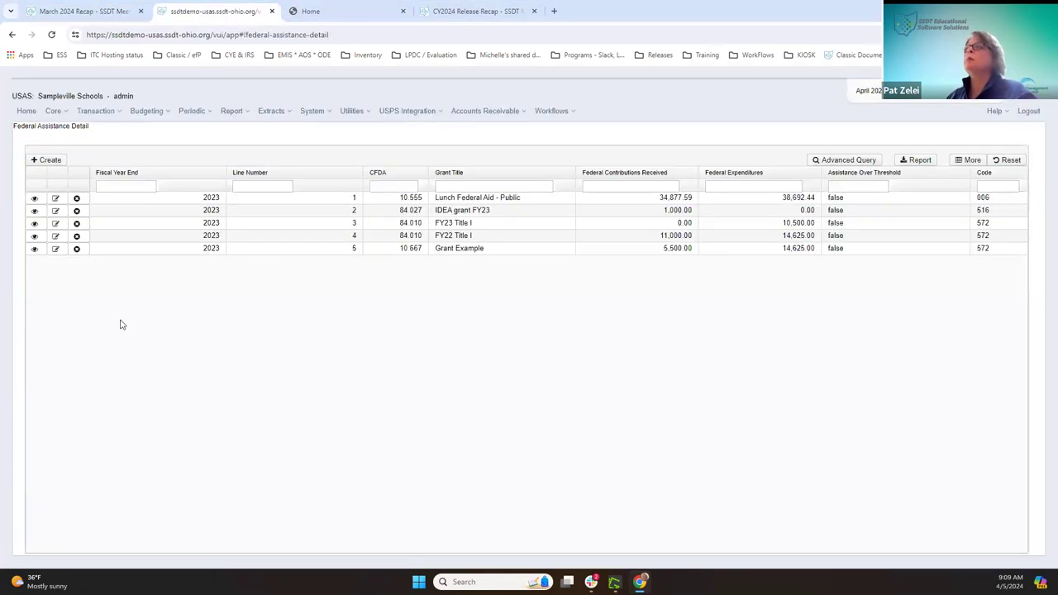
# Step: Open PO 24000086, Band for Dance's 1,000.00 Holiday Dance DJ order, from Purchase Orders
pyautogui.click(113, 113)
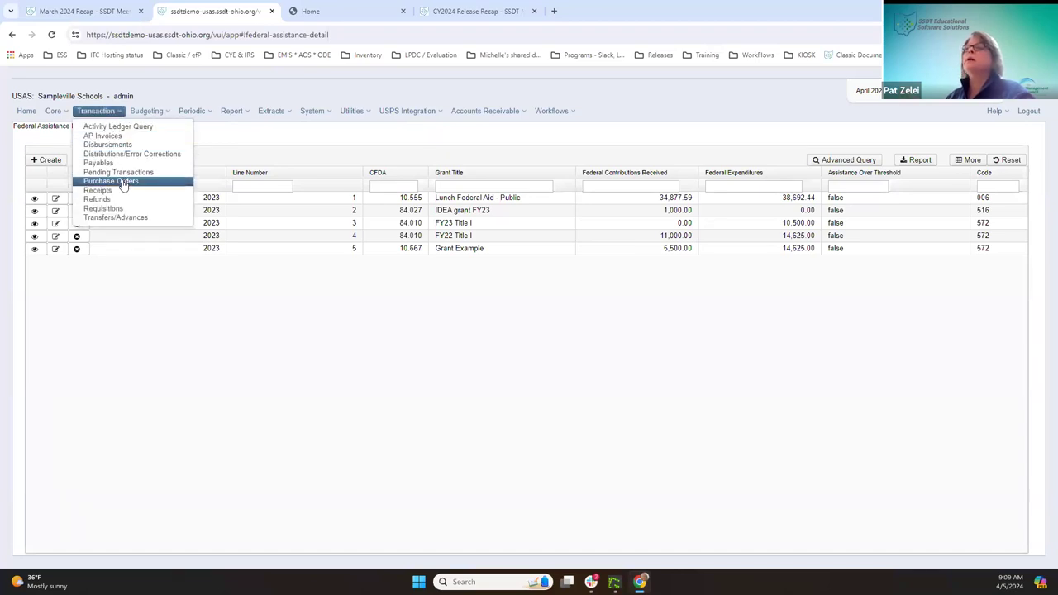
pyautogui.click(123, 183)
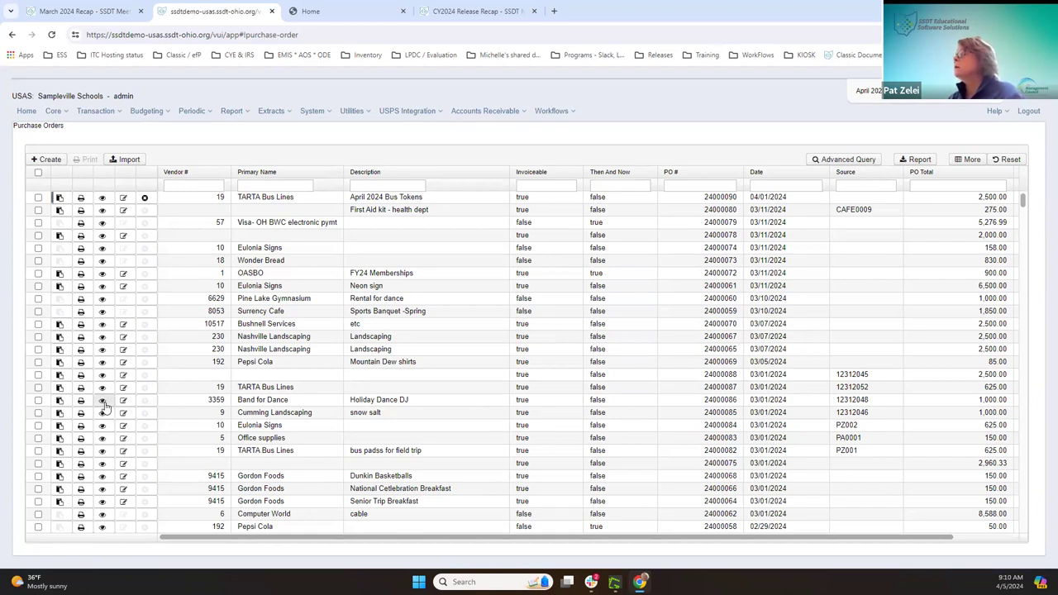
pyautogui.click(104, 404)
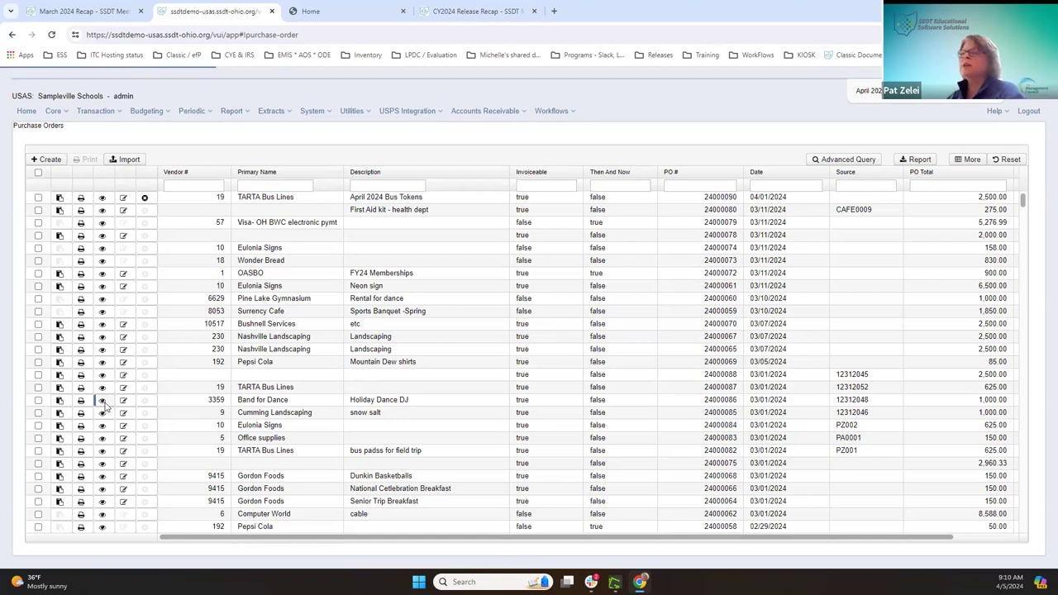
pyautogui.click(102, 400)
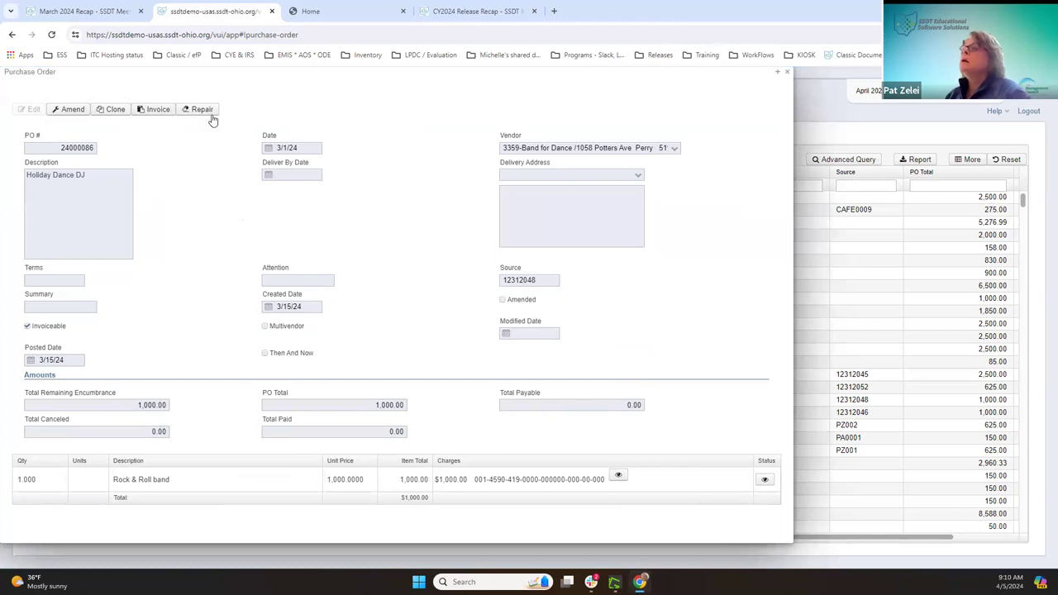
# Step: Invoice PO 24000086's Rock & Roll band item in full as invoice 'test' and save it
pyautogui.click(152, 114)
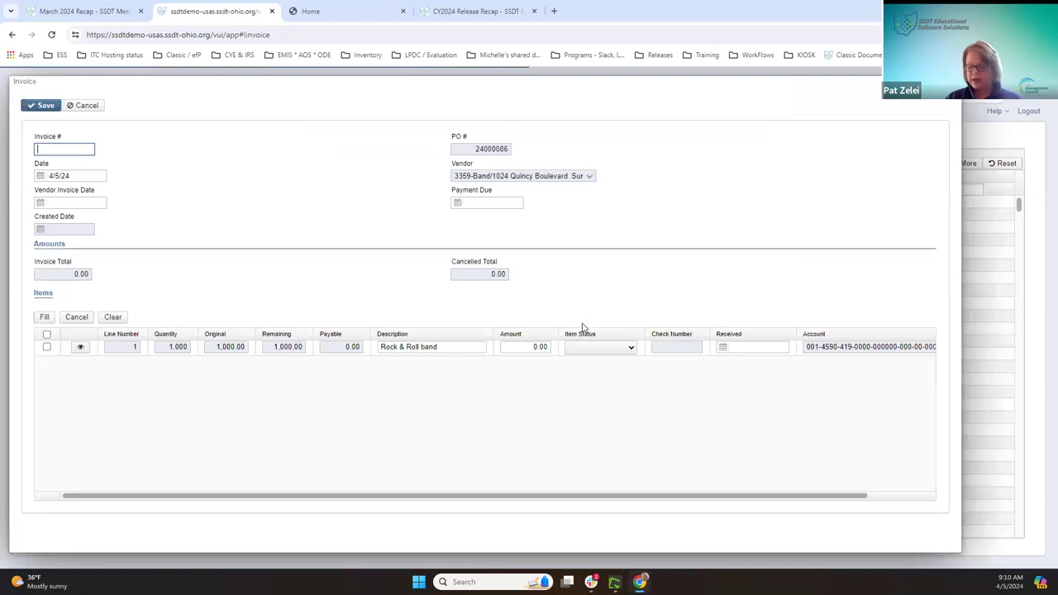
pyautogui.write('test')
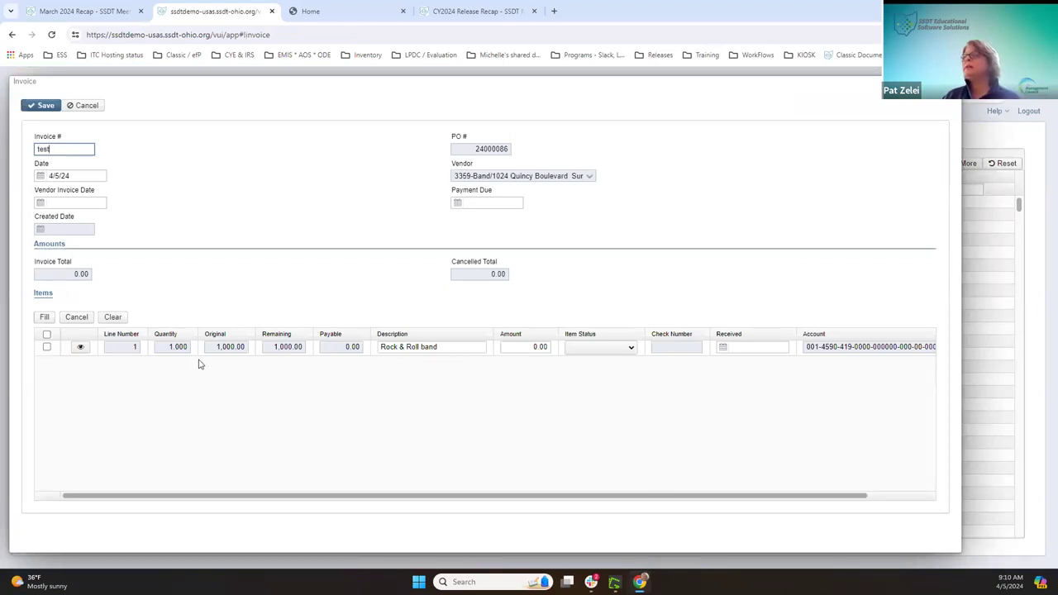
pyautogui.click(47, 347)
pyautogui.click(45, 316)
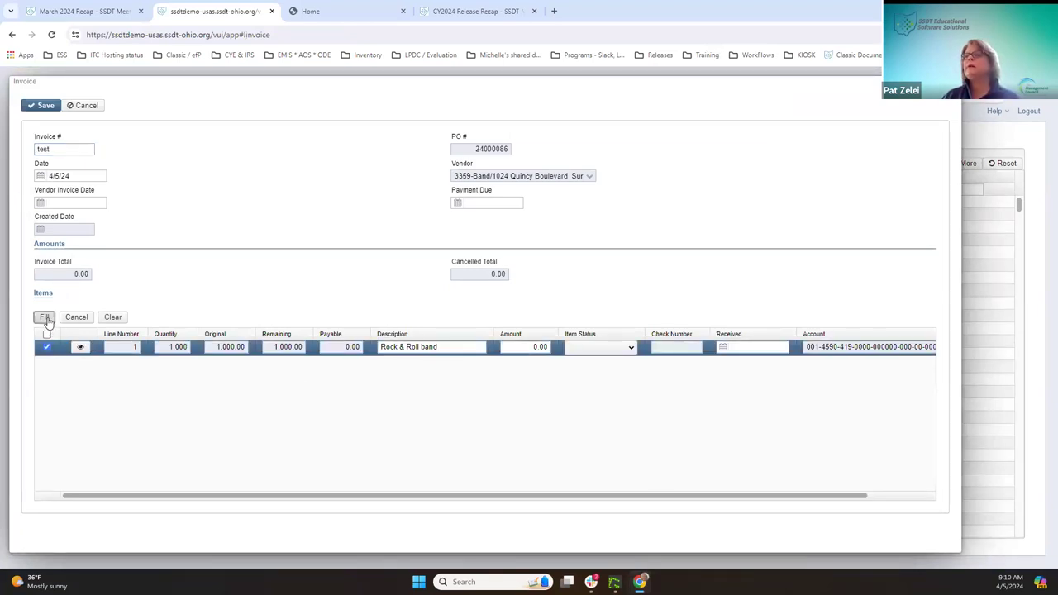
pyautogui.click(45, 105)
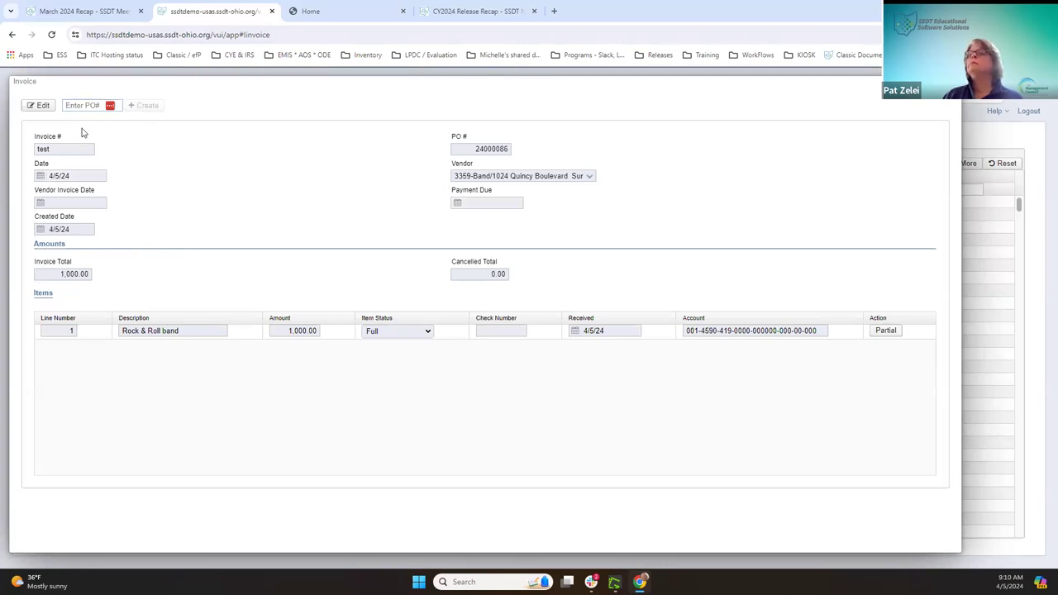
pyautogui.press('Escape')
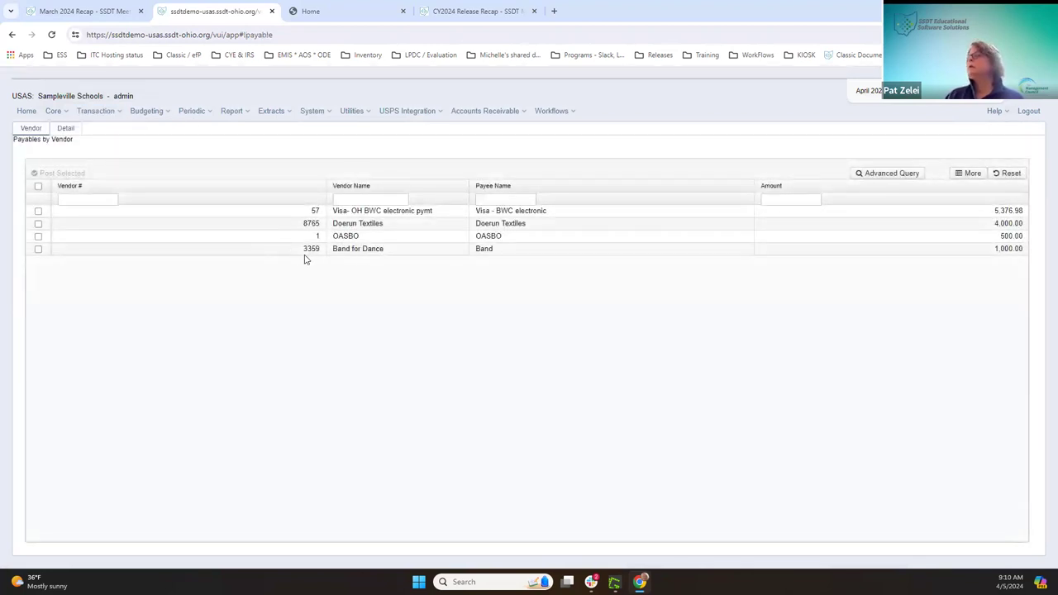
# Step: Show detailed payables filtered by Primary Name 'band', then go to the Purchase Orders list
pyautogui.click(66, 130)
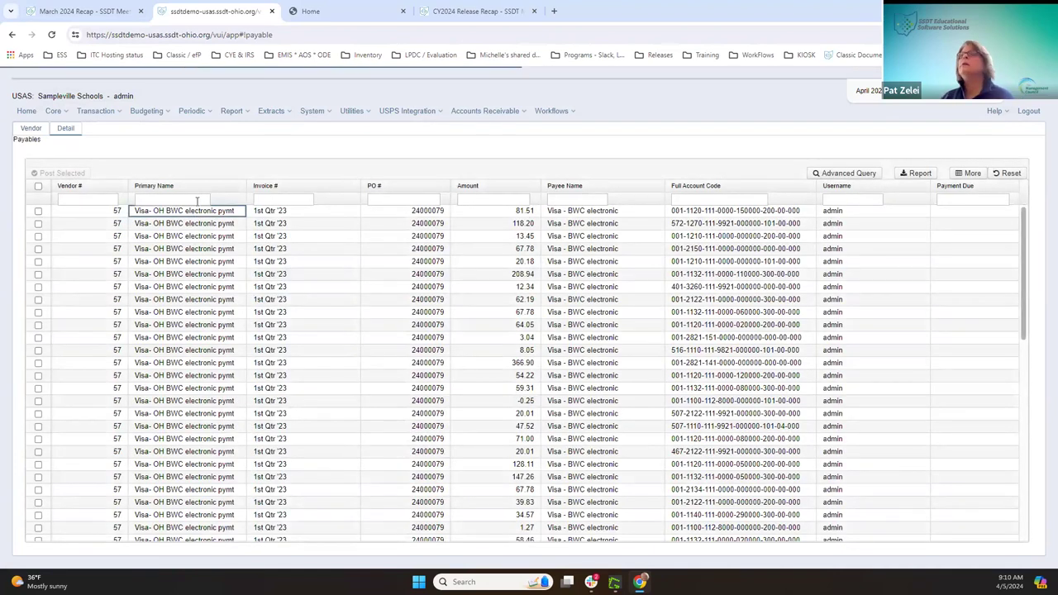
pyautogui.click(191, 199)
pyautogui.write('band')
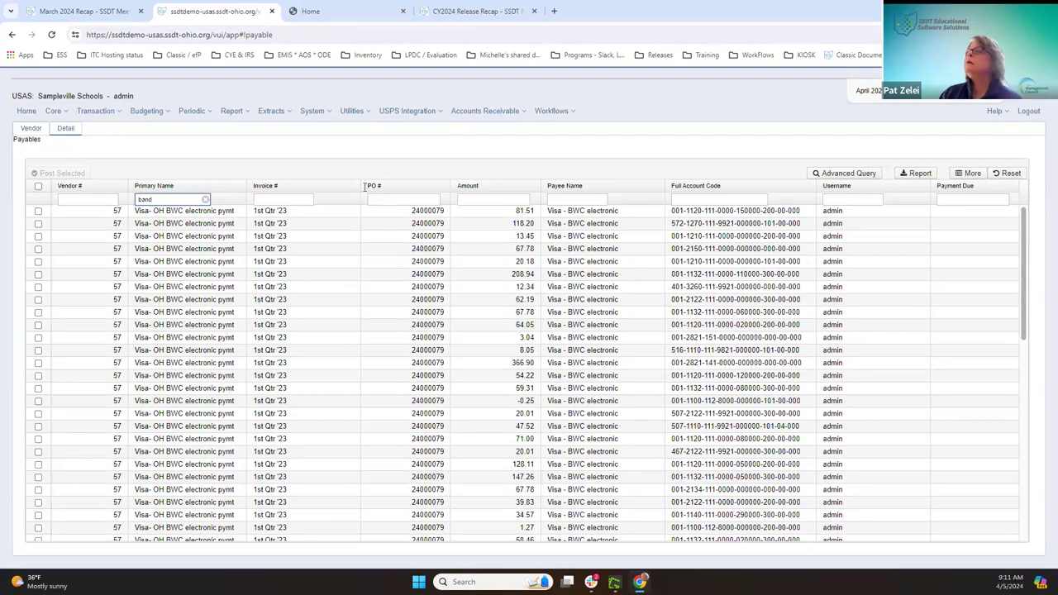
pyautogui.click(185, 208)
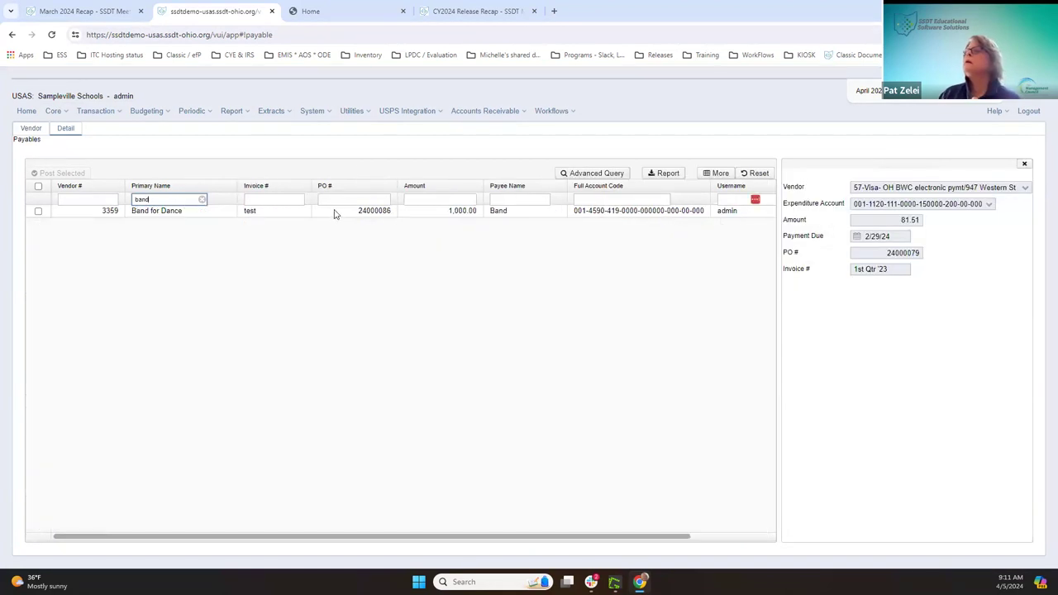
pyautogui.click(106, 112)
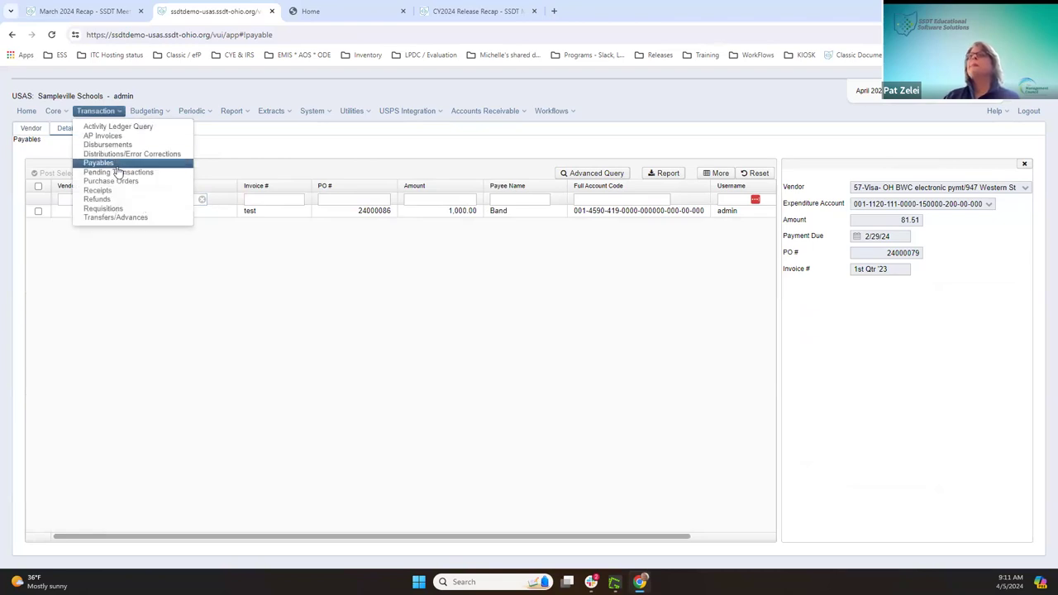
pyautogui.click(111, 180)
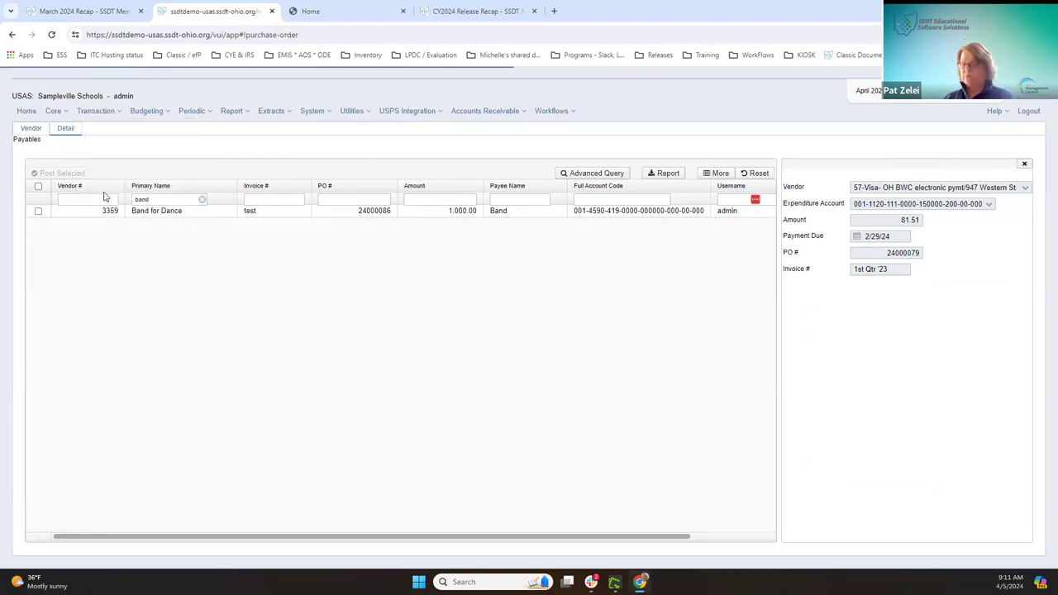
# Step: Filter Purchase Orders to PO # 24000086, clearing the Vendor # filter
pyautogui.click(217, 190)
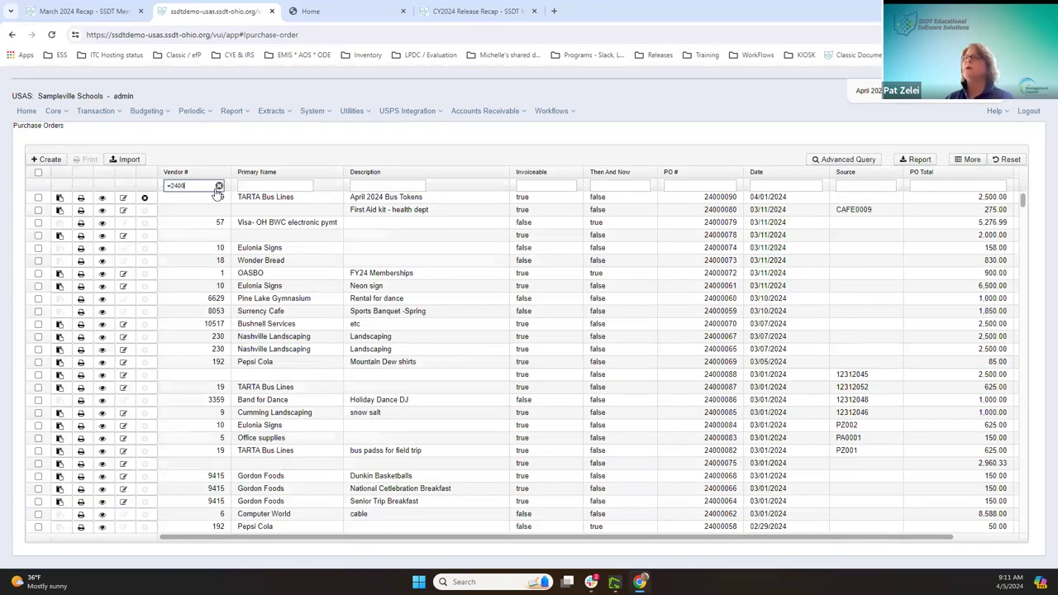
pyautogui.write('=240008')
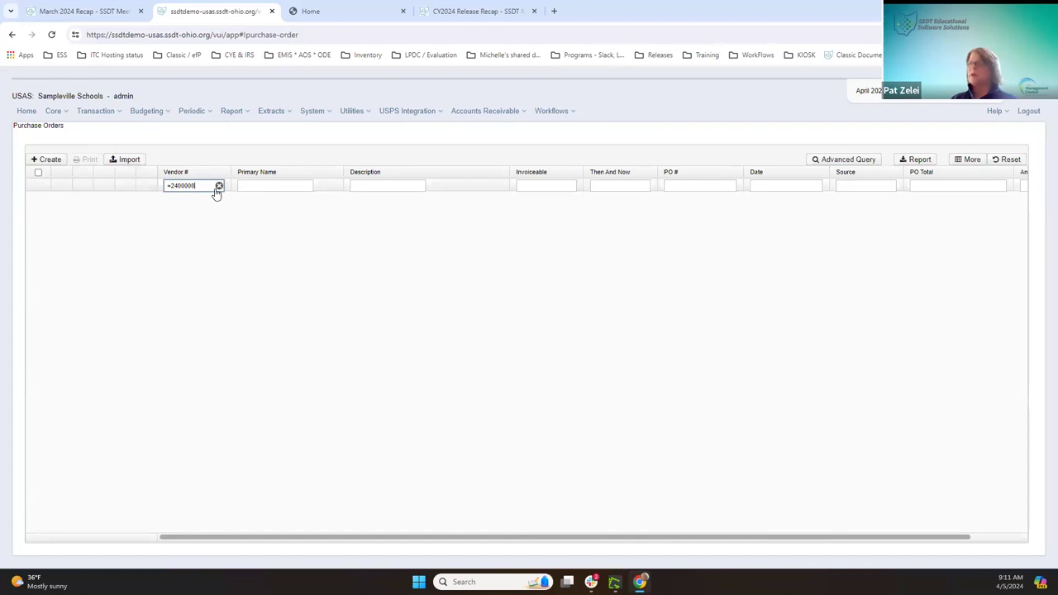
pyautogui.press('Return')
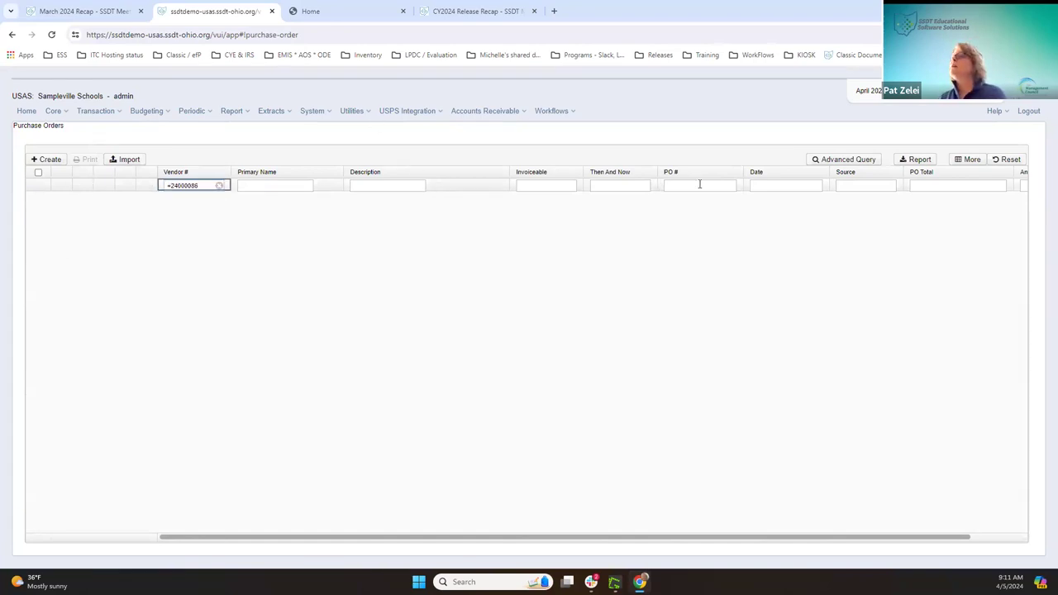
pyautogui.click(699, 184)
pyautogui.hotkey('ctrl', 'v')
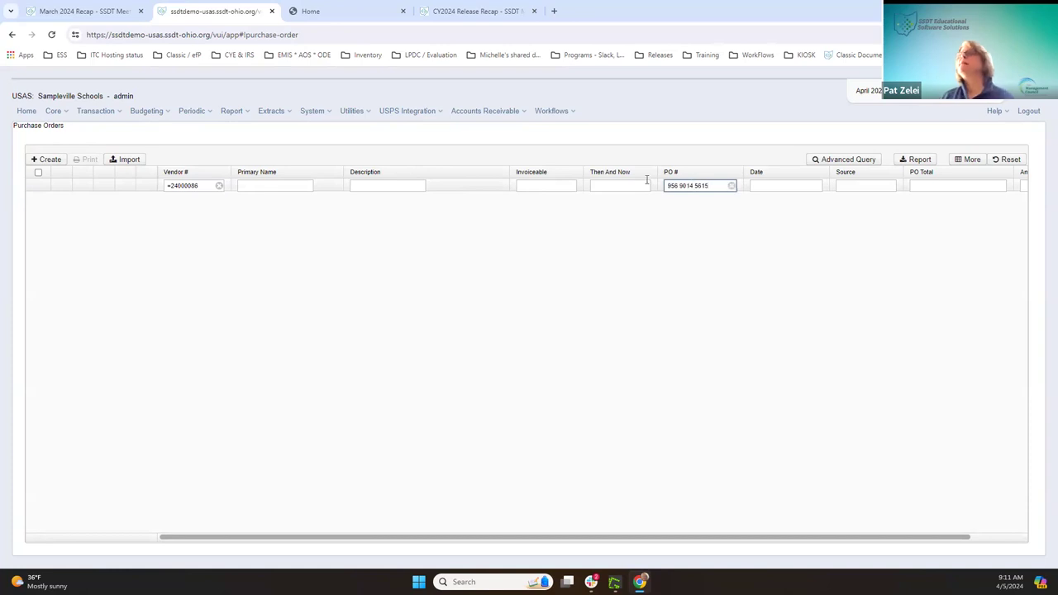
pyautogui.hotkey('ctrl', 'a')
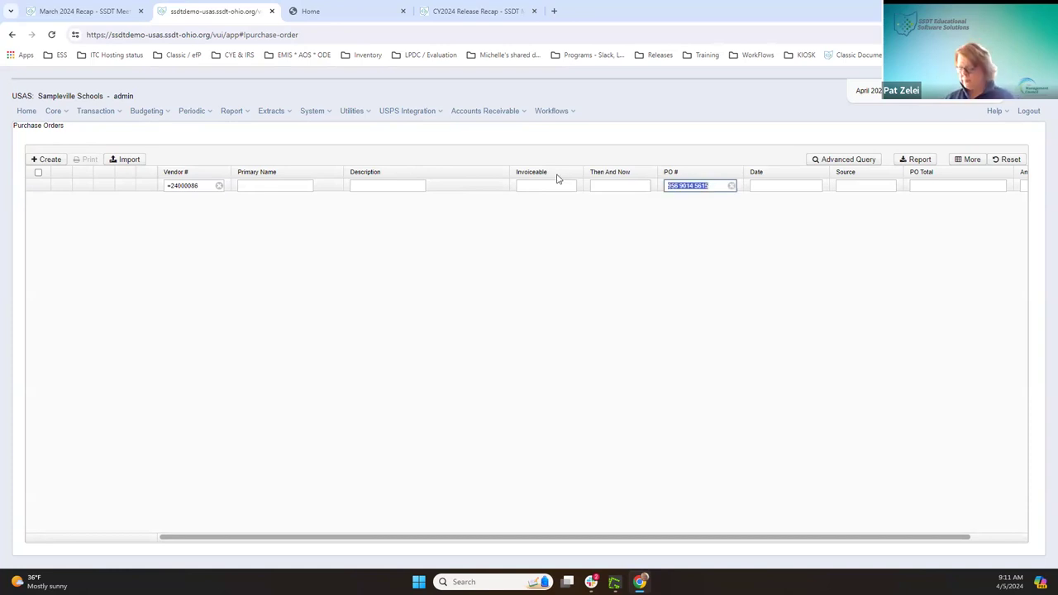
pyautogui.write('=24000086')
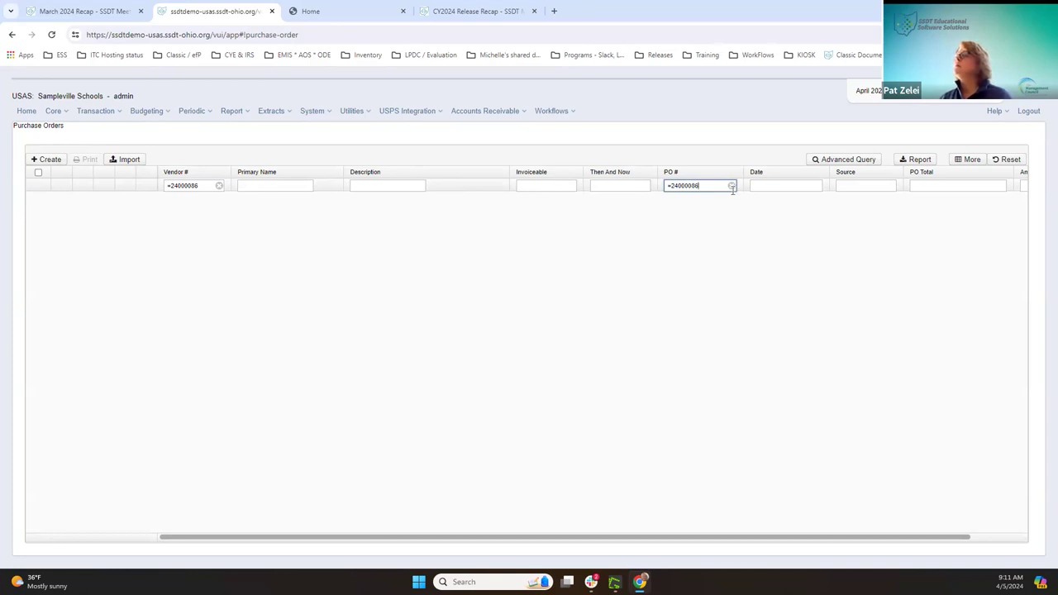
pyautogui.click(219, 185)
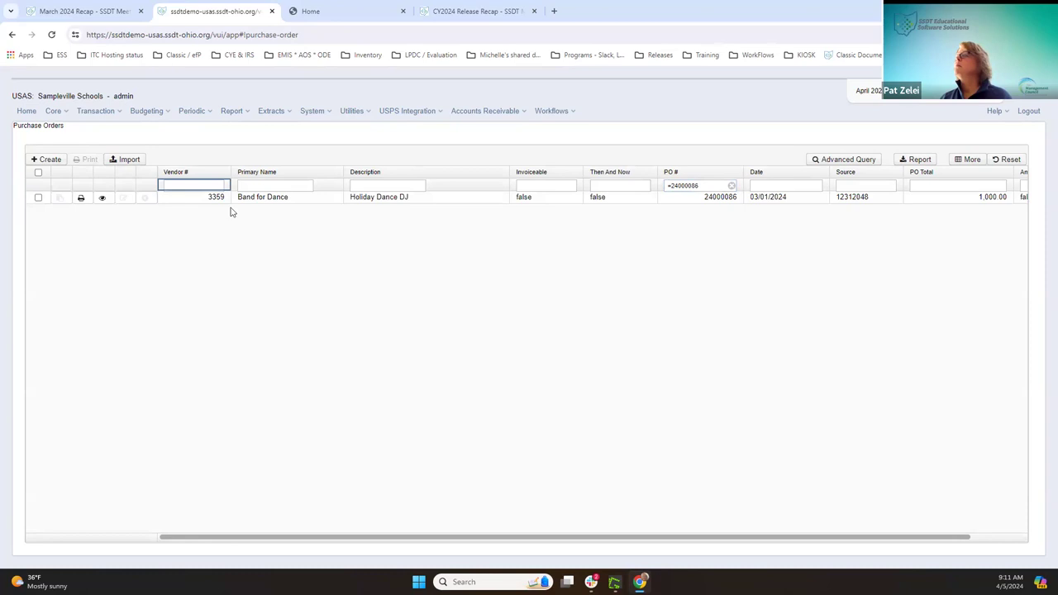
# Step: Repair PO 24000086's vendor to blank, confirming it becomes a multivendor PO
pyautogui.click(102, 199)
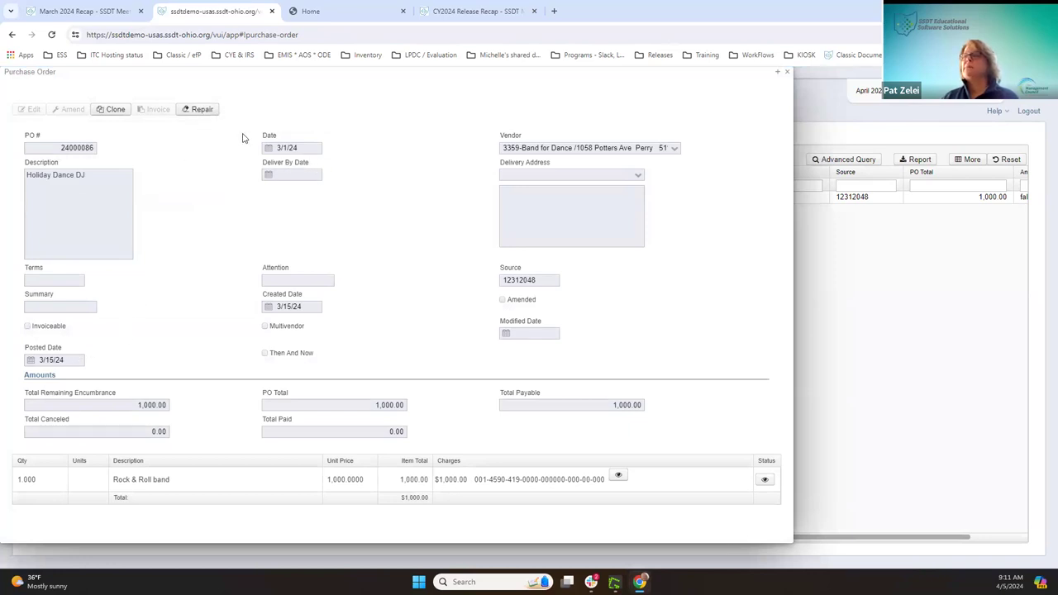
pyautogui.click(199, 110)
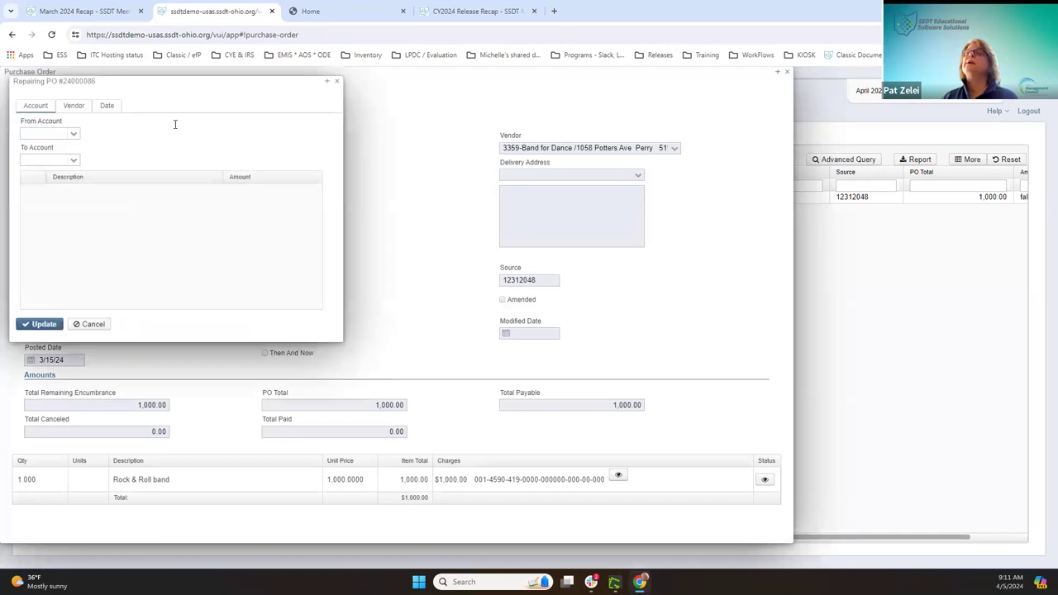
pyautogui.click(73, 105)
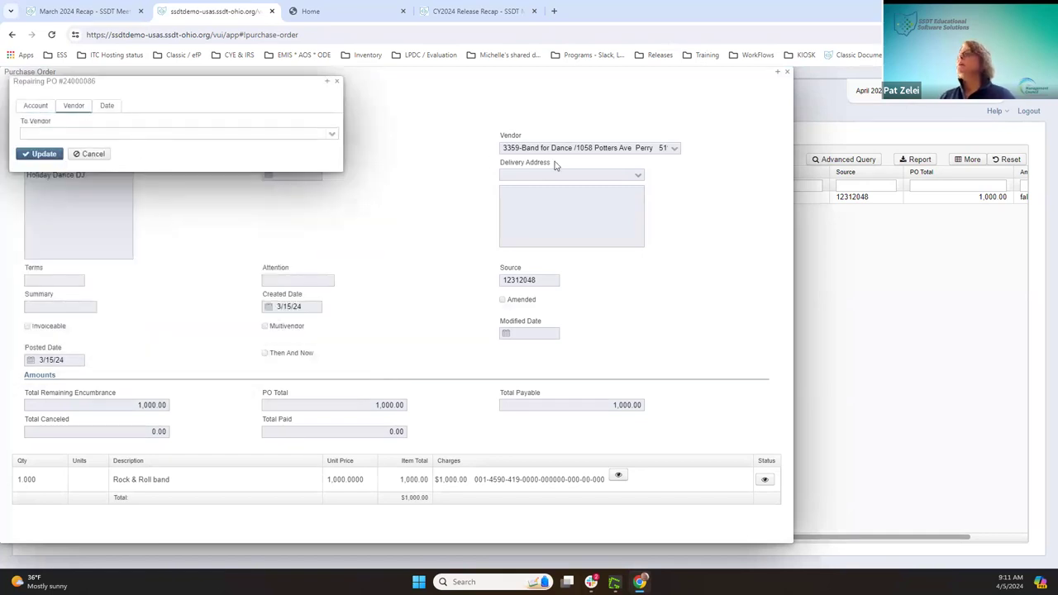
pyautogui.click(40, 154)
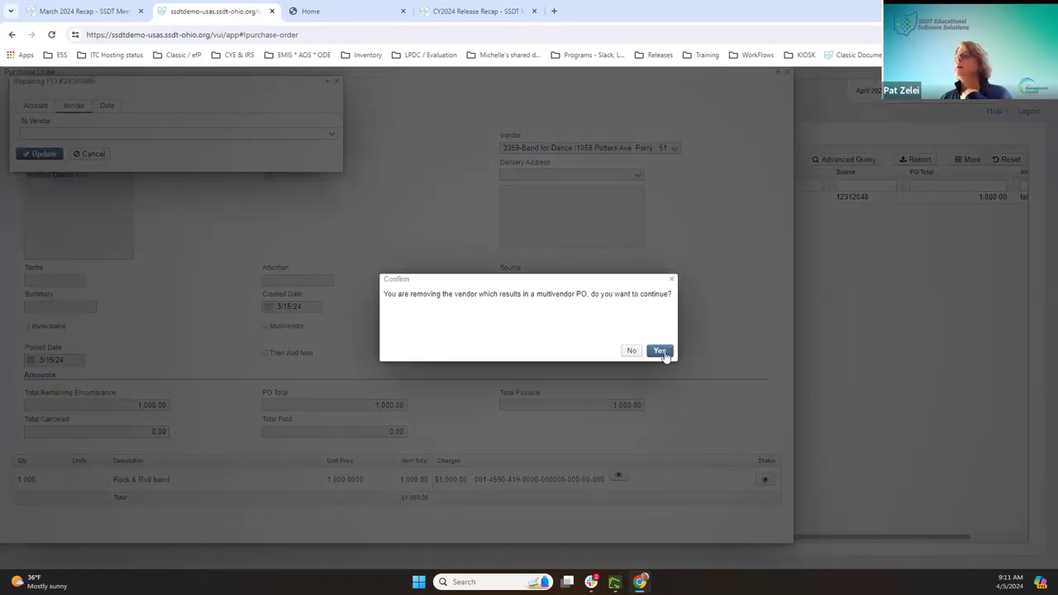
pyautogui.click(659, 352)
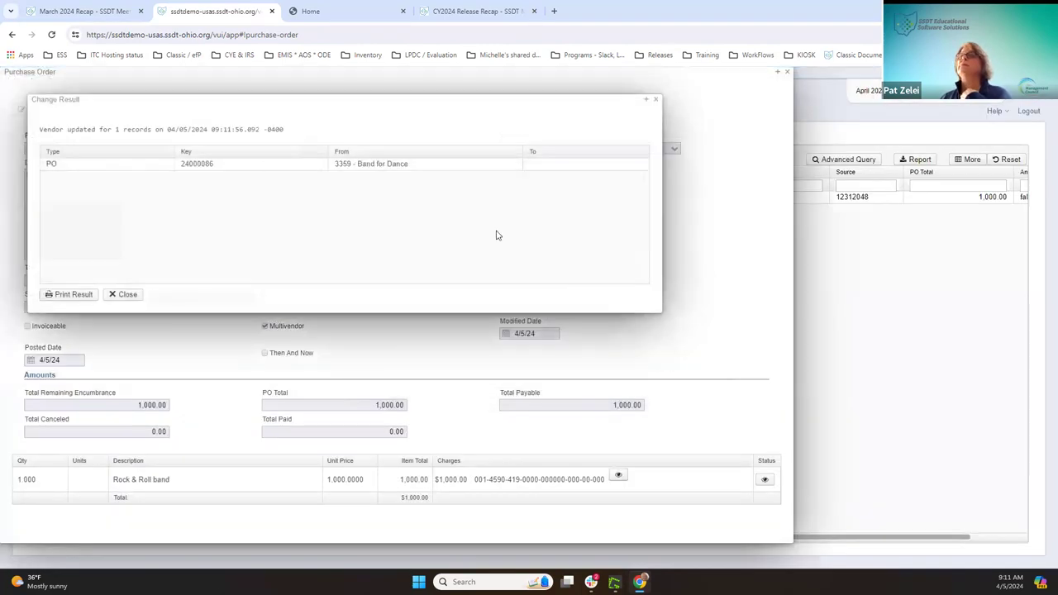
pyautogui.click(122, 295)
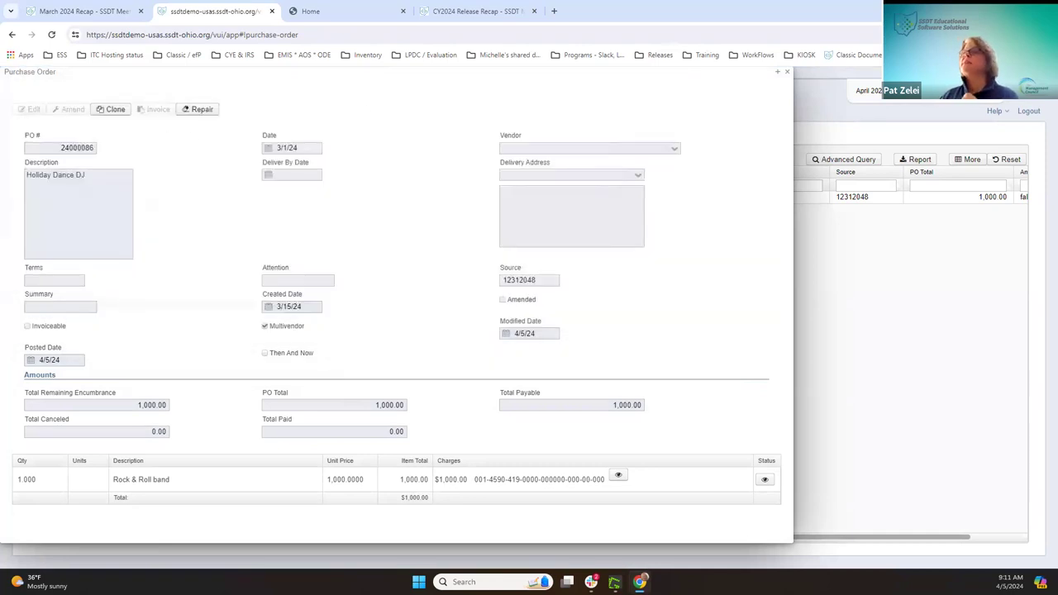
pyautogui.click(786, 72)
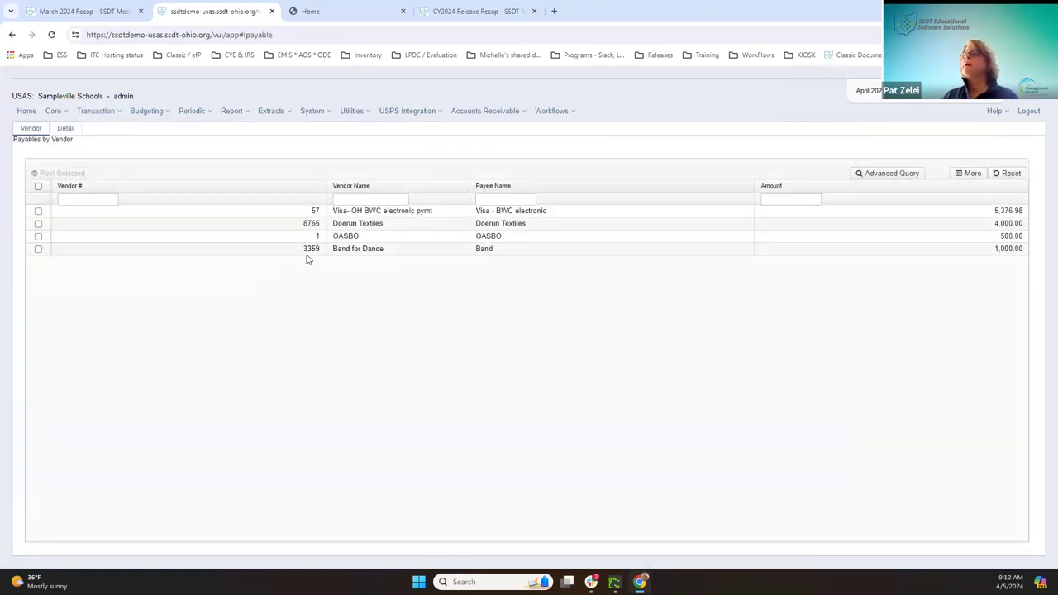
# Step: Filter detailed payables by PO # 24000086, then open the AP Invoices list
pyautogui.click(65, 129)
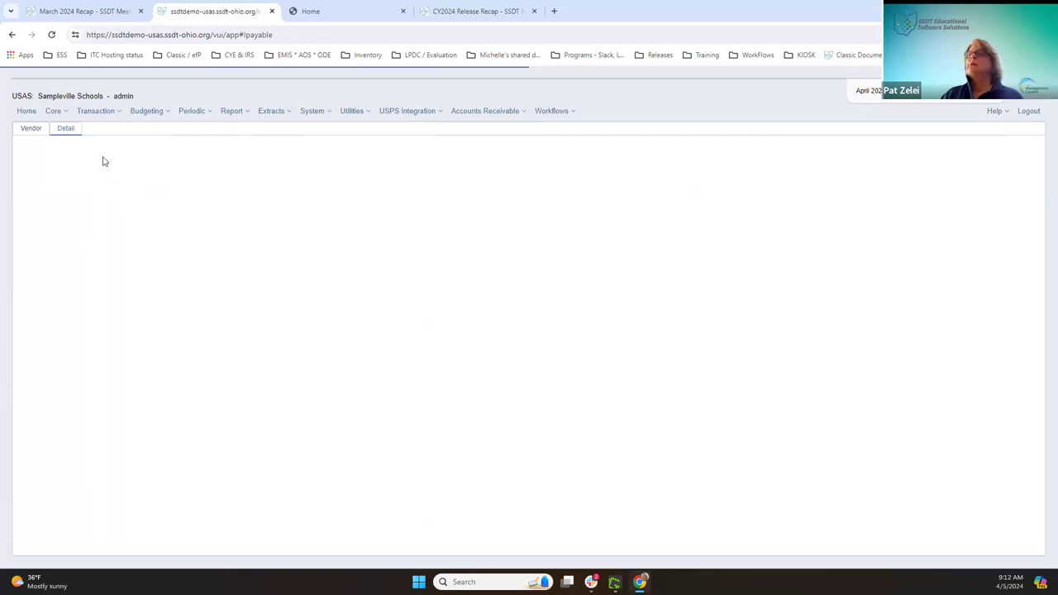
pyautogui.click(407, 200)
pyautogui.write('=24000086')
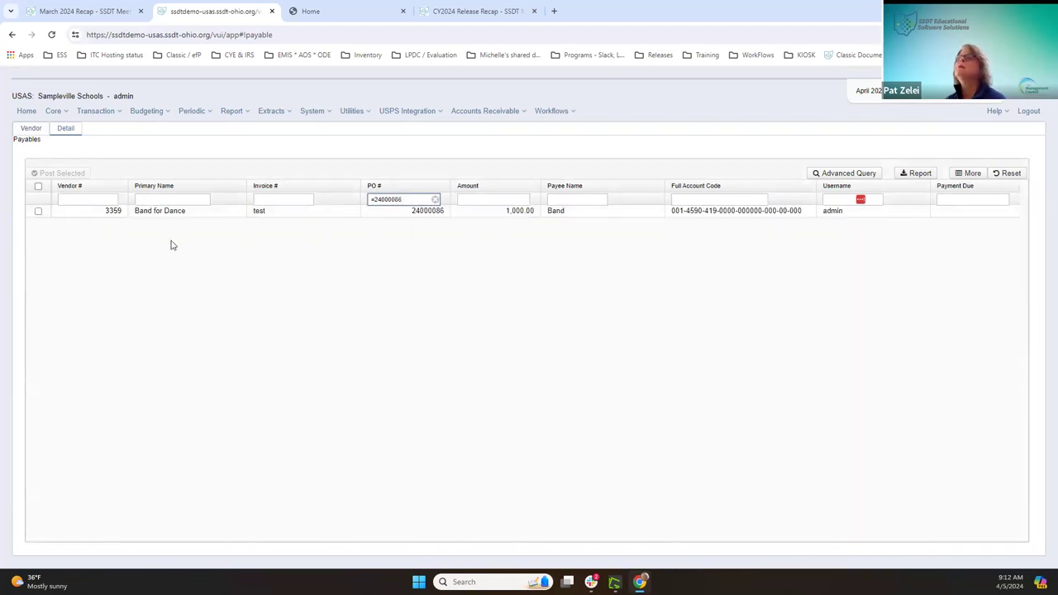
pyautogui.click(103, 115)
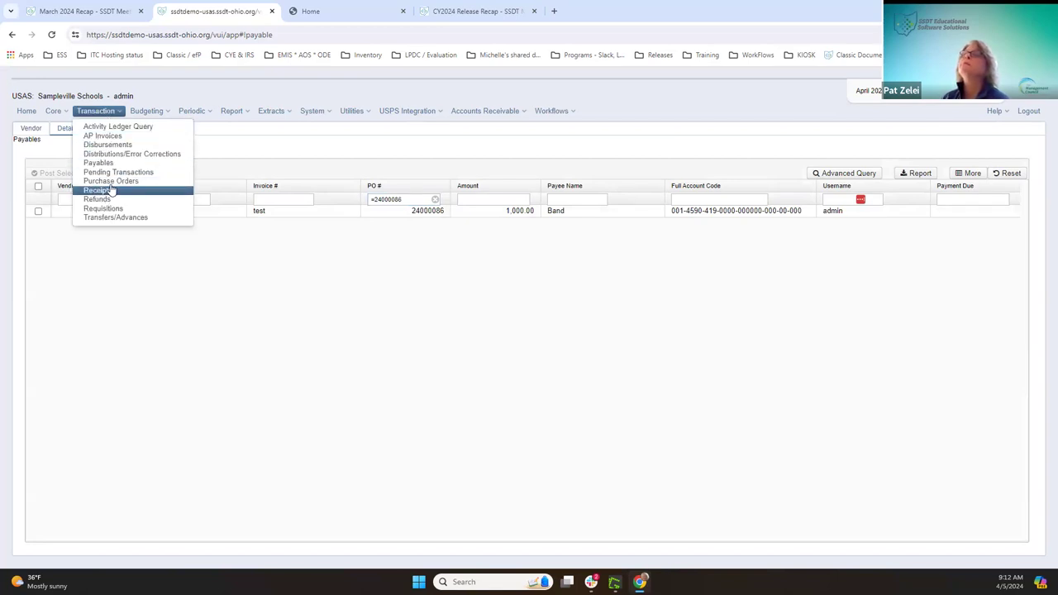
pyautogui.click(105, 136)
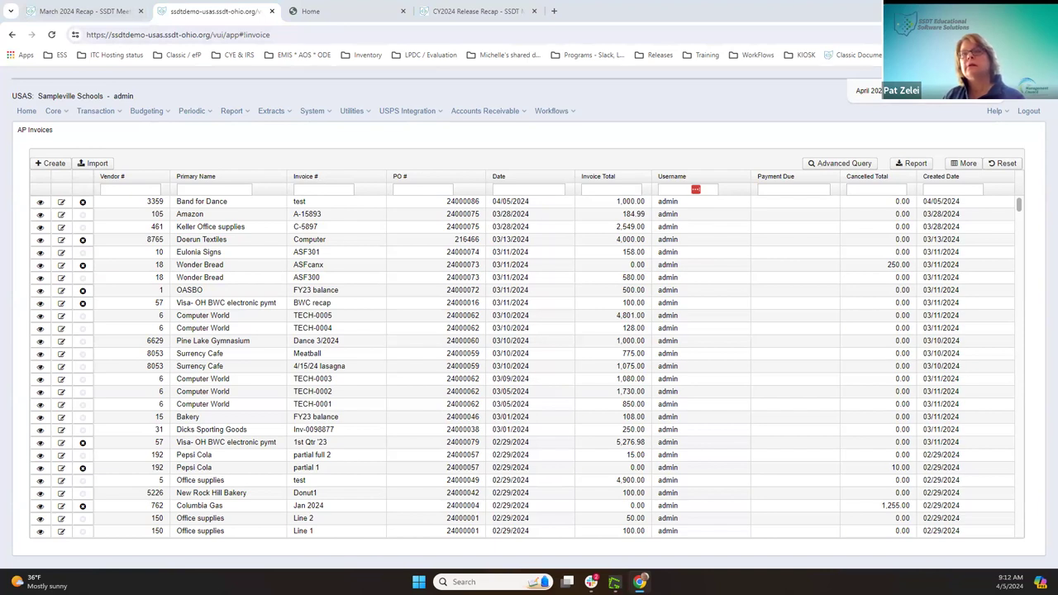
pyautogui.scroll(-1, 52, 371)
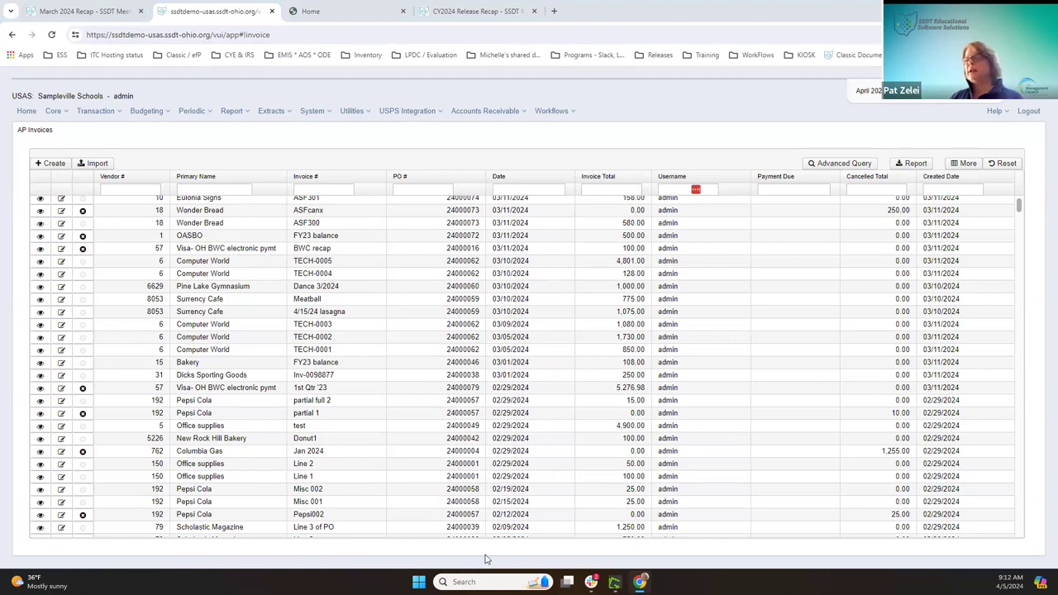
pyautogui.moveTo(614, 582)
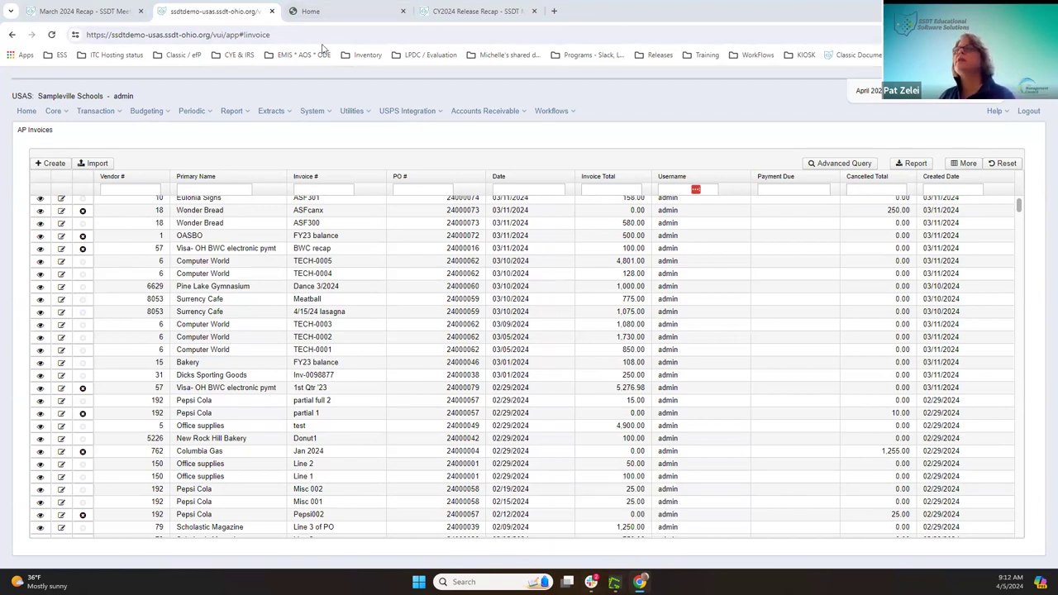
# Step: Return to the March 2024 Recap page and scroll to its USPS Releases section
pyautogui.click(68, 10)
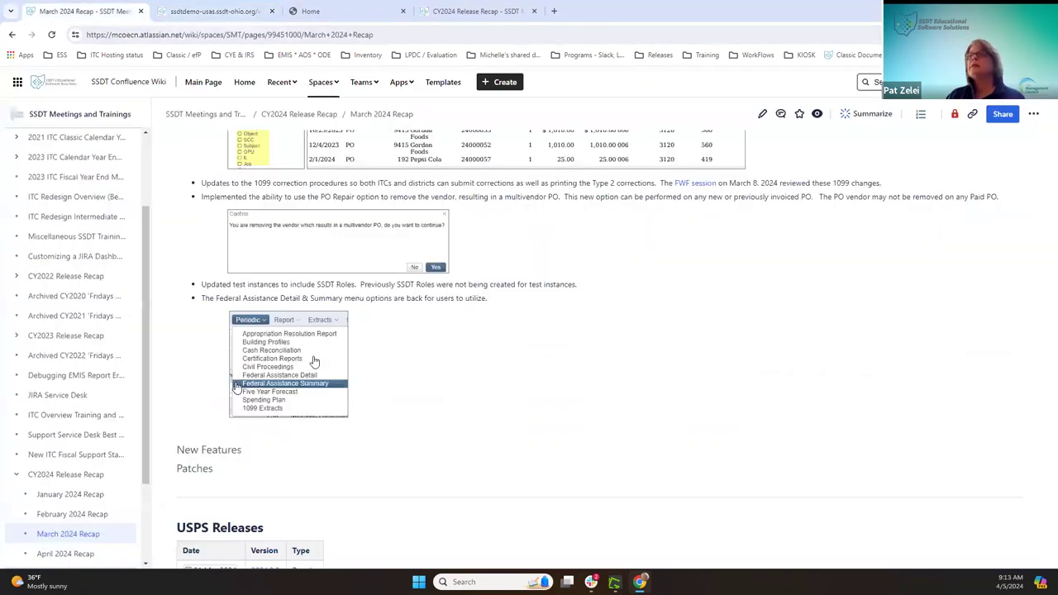
pyautogui.scroll(-3, 338, 364)
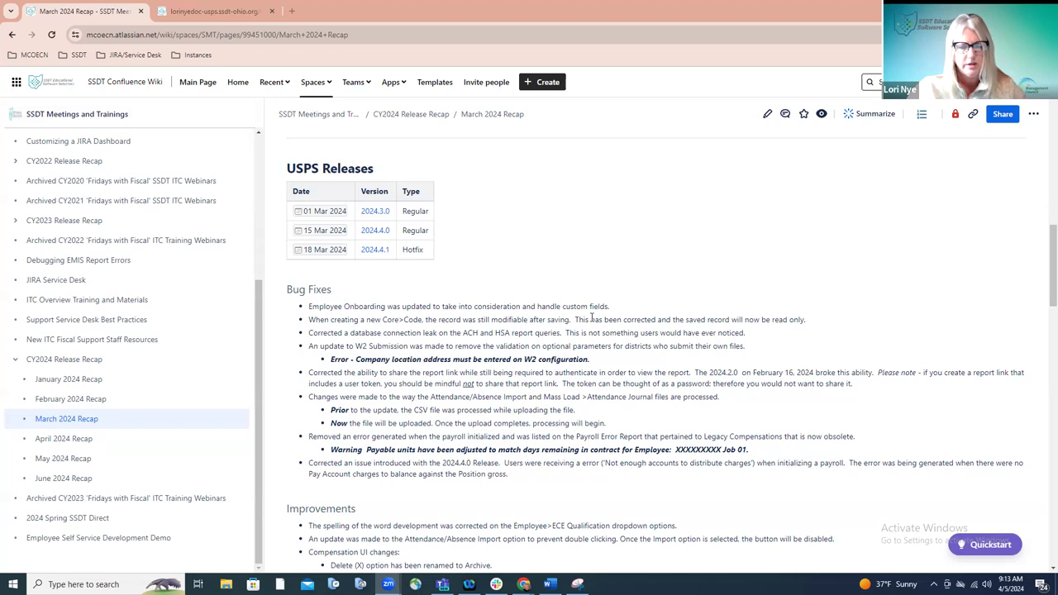
pyautogui.scroll(-1, 623, 258)
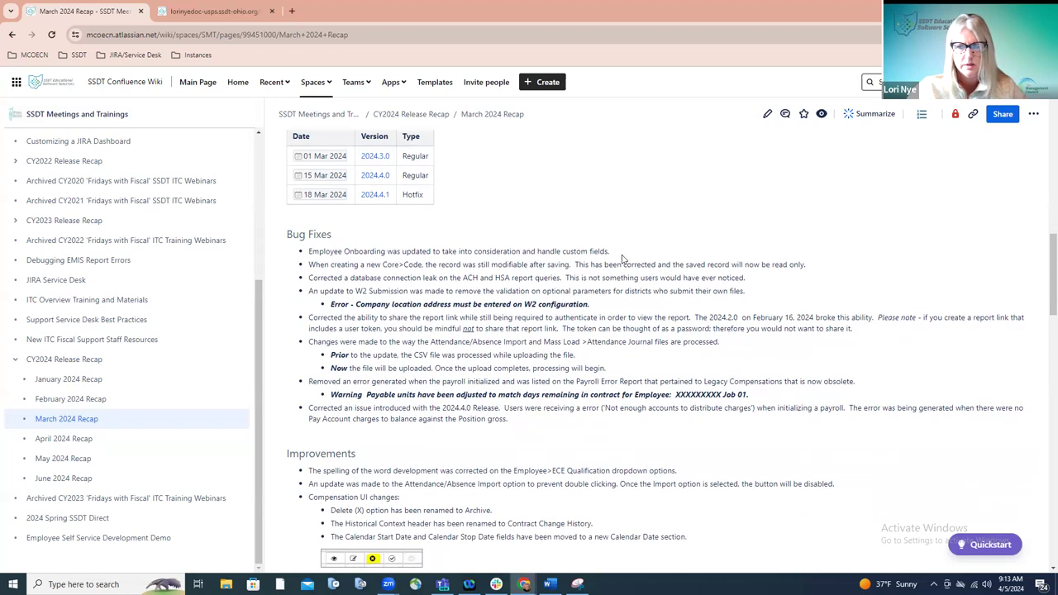
pyautogui.scroll(-1, 623, 259)
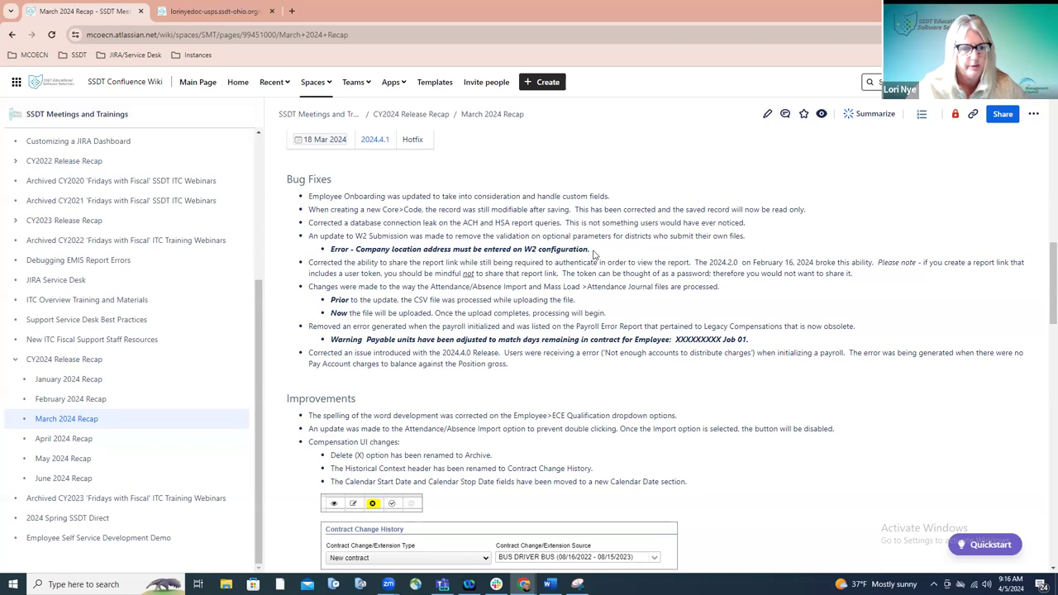
# Step: Open USPS System Configuration and scroll its list from Account Mapping through W2 and Workflows
pyautogui.click(211, 11)
pyautogui.click(238, 115)
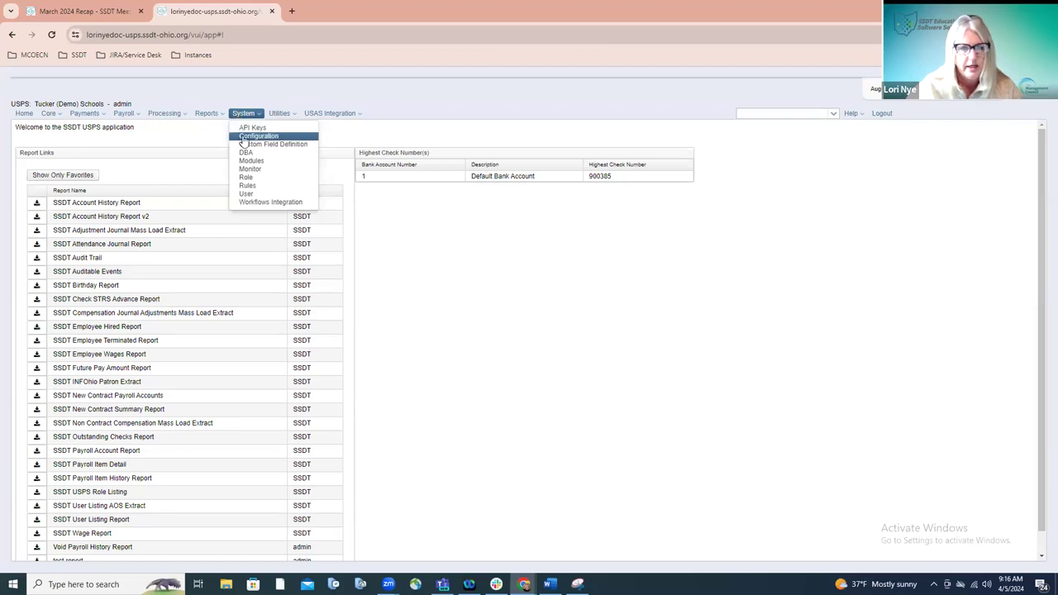
pyautogui.click(246, 136)
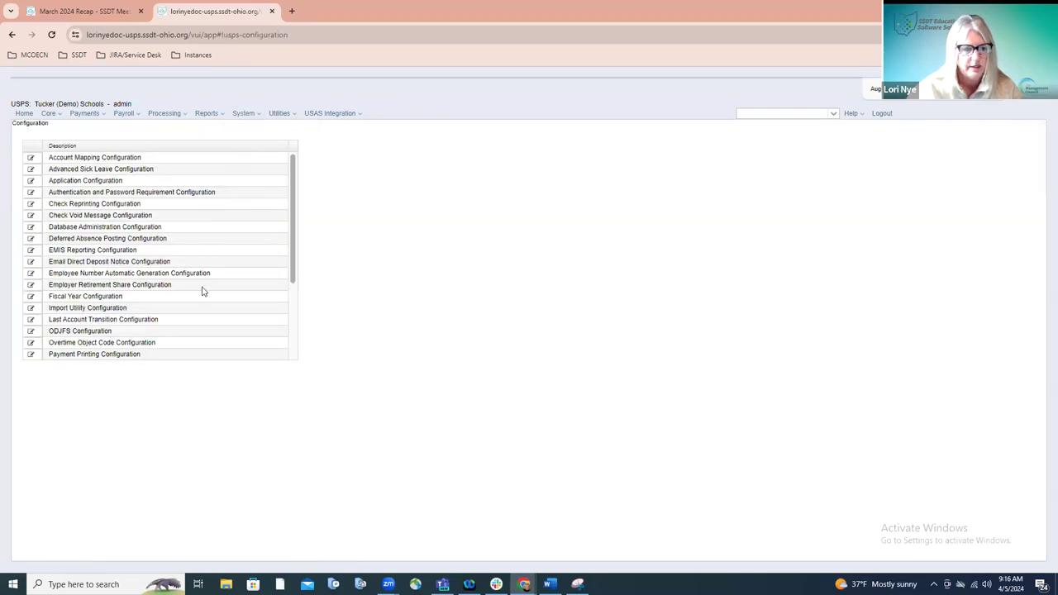
pyautogui.scroll(-3, 202, 289)
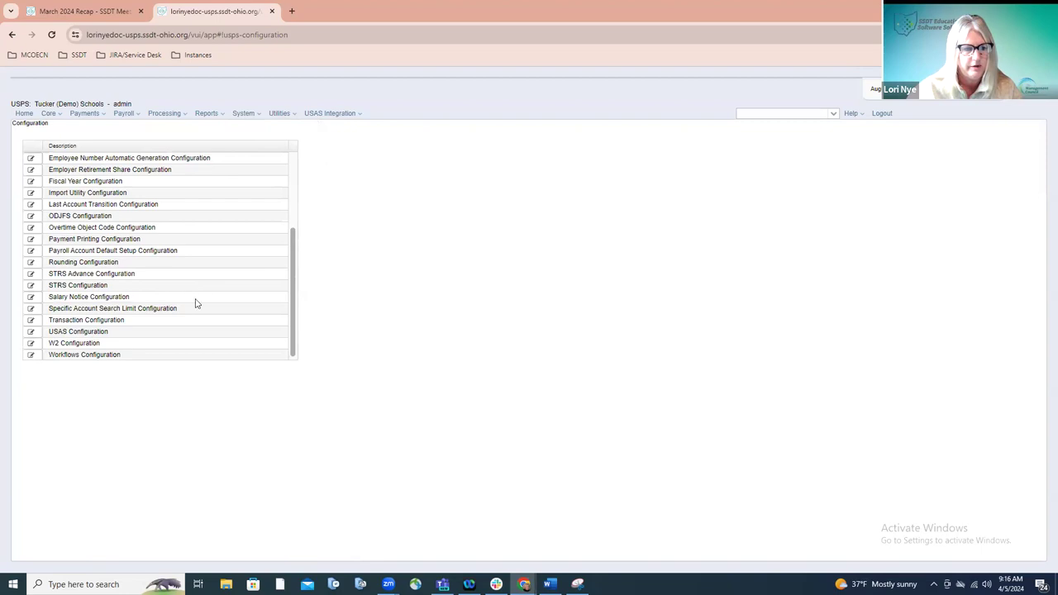
# Step: Review the W2 Configuration, showing District Will Submit Own W2 Files enabled, then cancel without saving
pyautogui.doubleClick(74, 342)
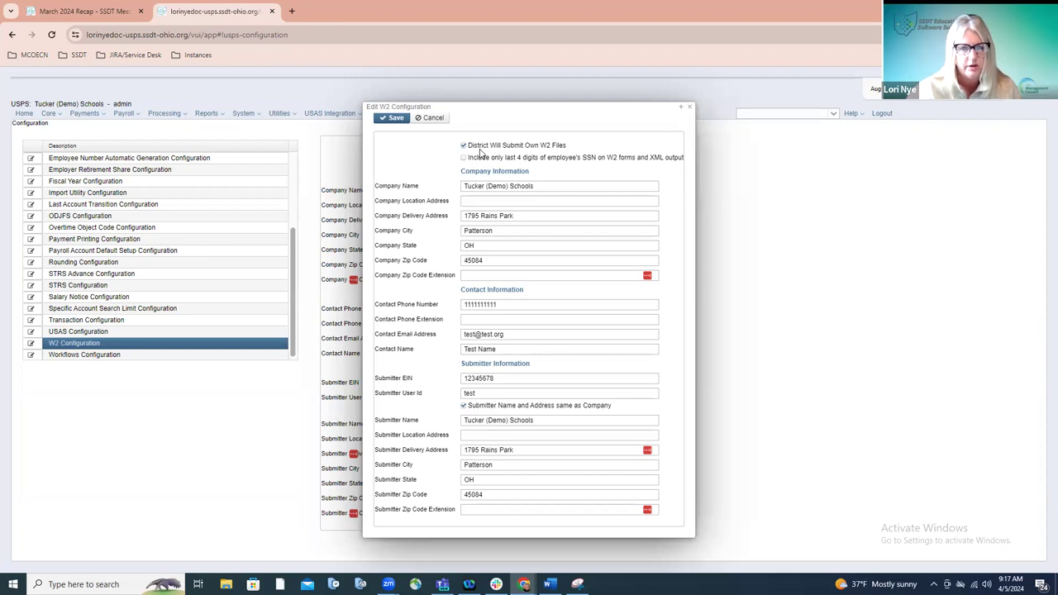
pyautogui.click(691, 110)
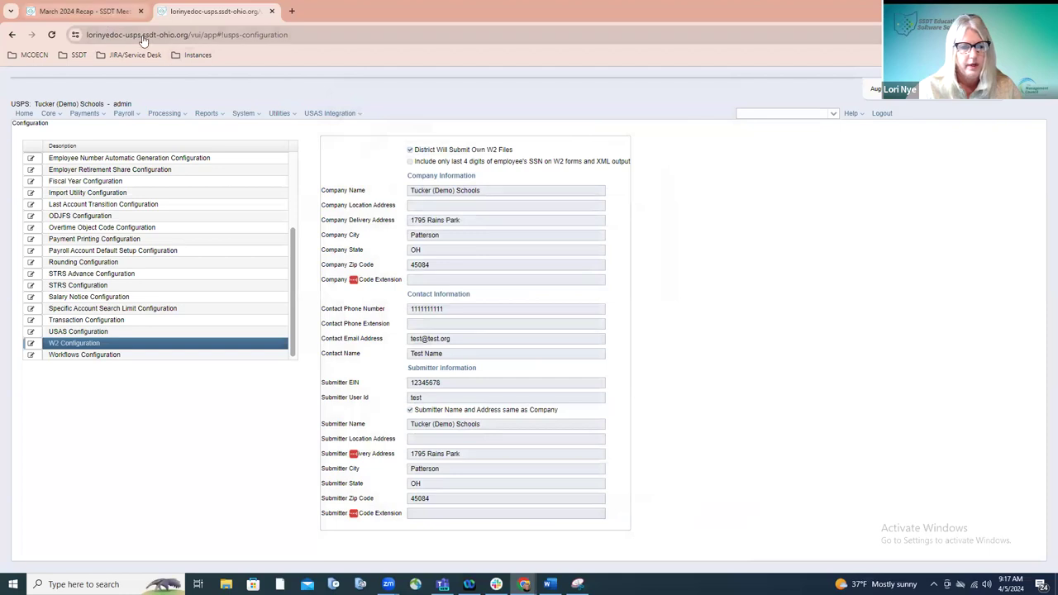
# Step: Return to the March 2024 Recap at the USPS W2 Submission and Attendance Import bug fixes
pyautogui.click(101, 16)
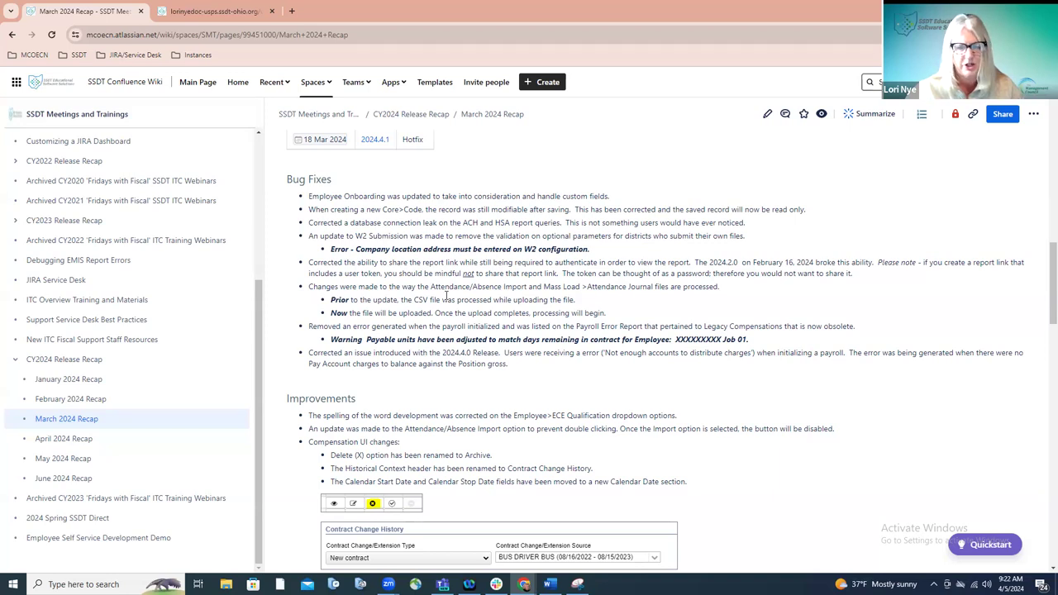
# Step: Scroll the March 2024 Recap down to the Improvements heading and Compensation UI changes
pyautogui.scroll(-1, 446, 295)
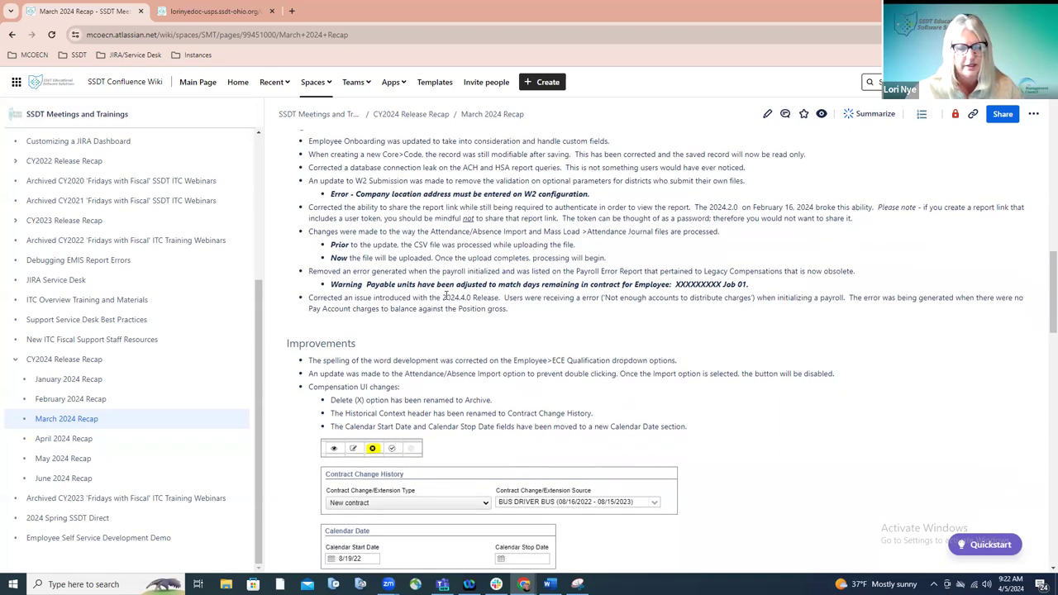
pyautogui.scroll(-1, 447, 295)
pyautogui.scroll(-1, 446, 297)
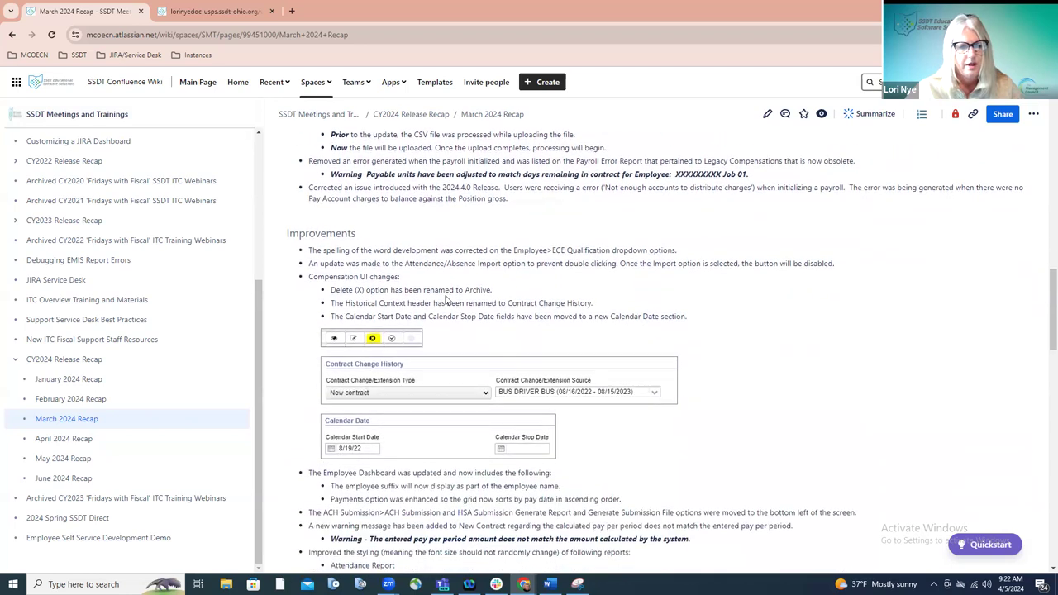
pyautogui.scroll(-1, 446, 299)
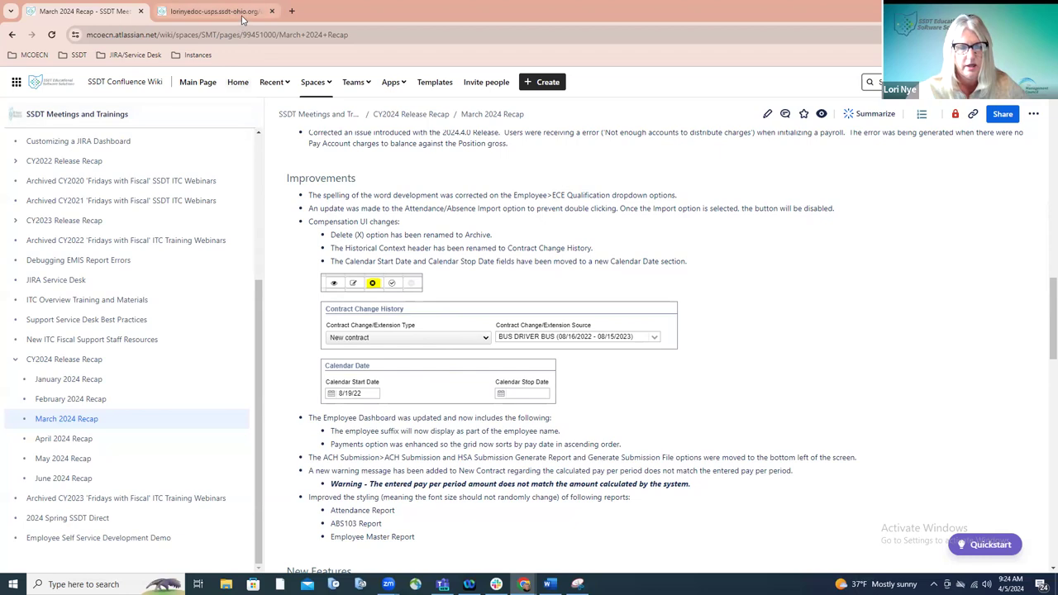
# Step: Open the USPS Core > Compensation list, then return to the March 2024 Recap page
pyautogui.click(214, 11)
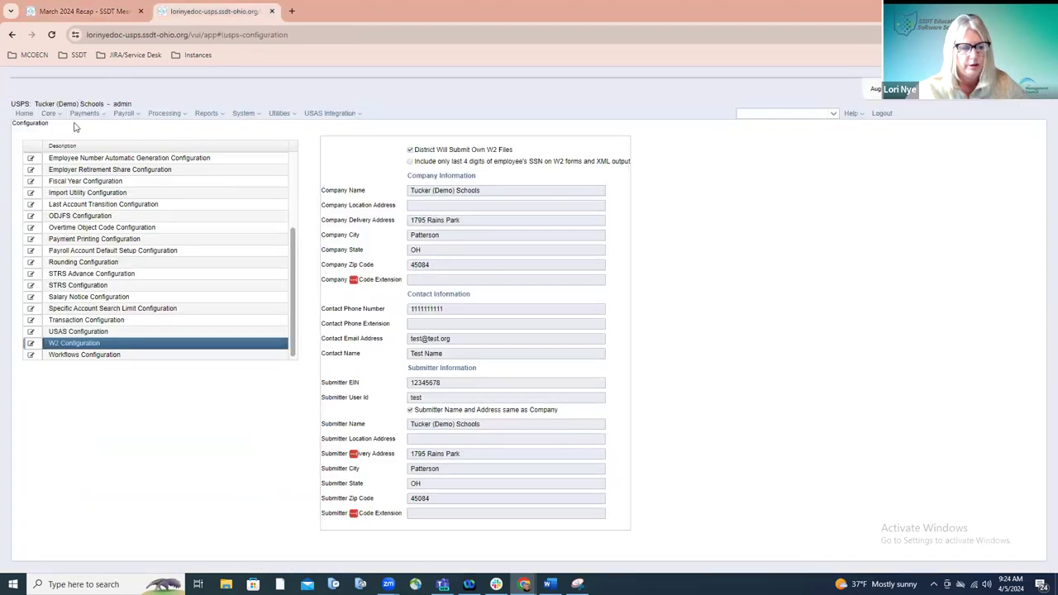
pyautogui.click(50, 115)
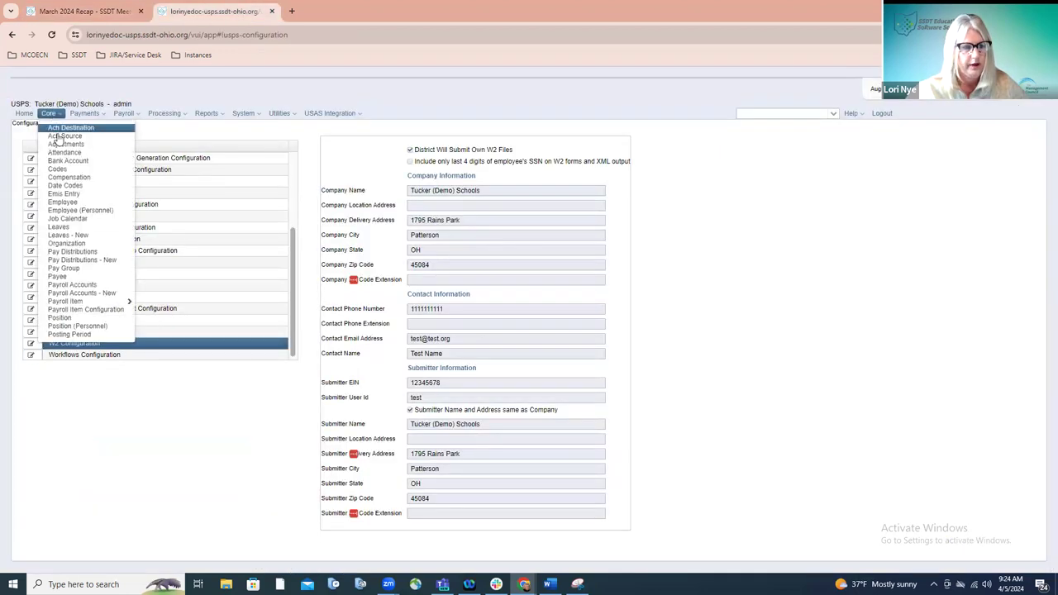
pyautogui.click(65, 184)
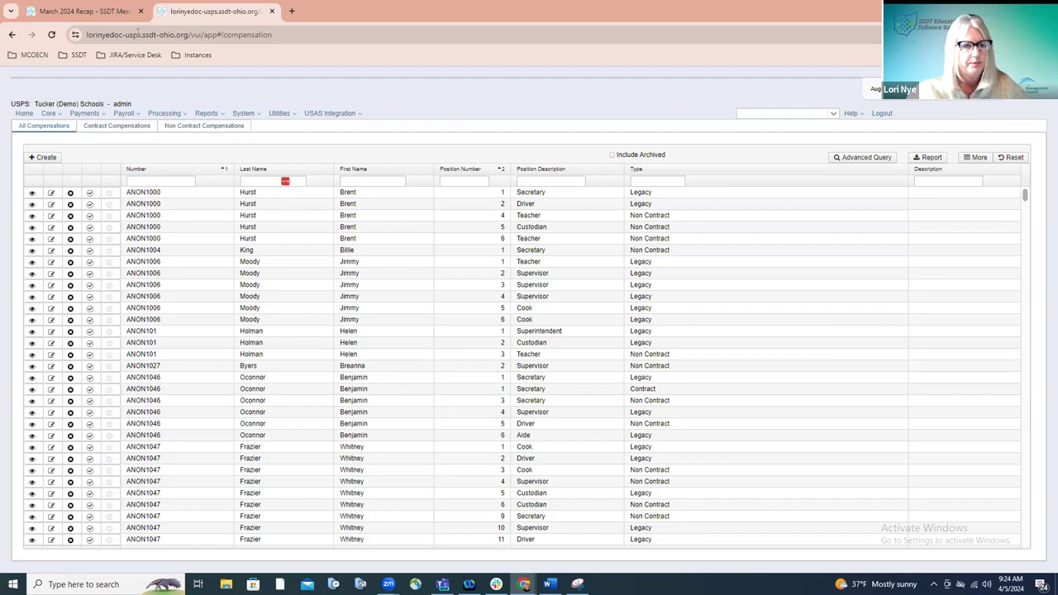
pyautogui.click(111, 15)
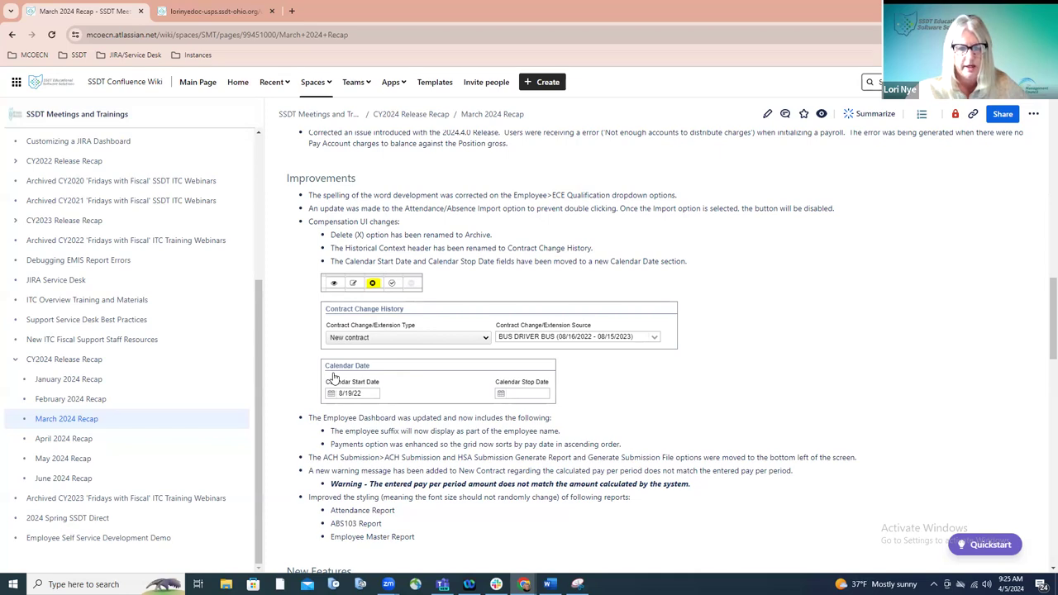
# Step: Open the 75,000.00 contract Secretary compensation and scroll to its Calendar Date start of 8/22/11
pyautogui.click(216, 15)
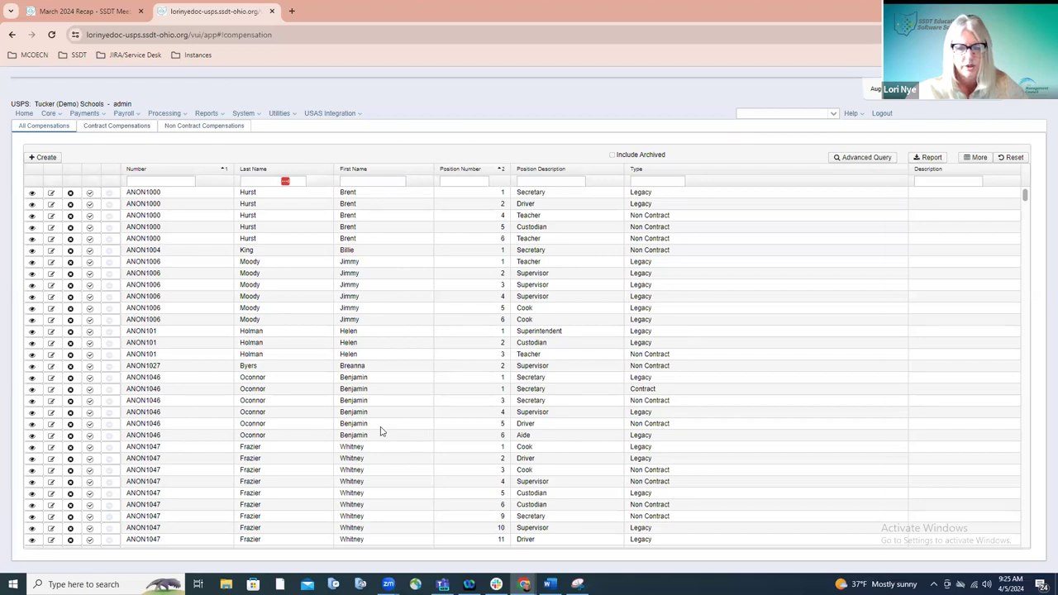
pyautogui.click(51, 389)
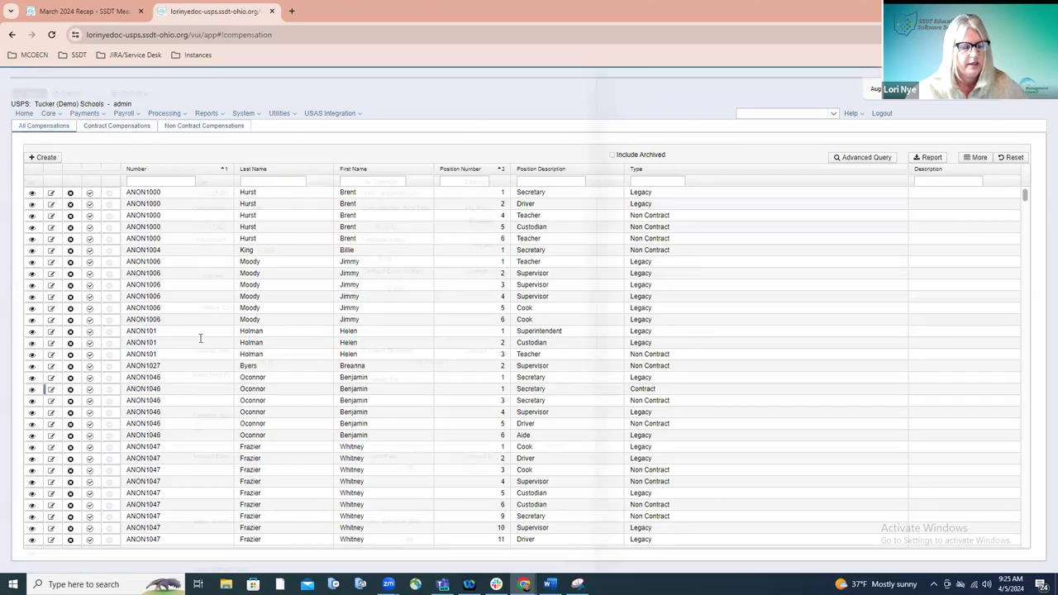
pyautogui.scroll(-2, 200, 337)
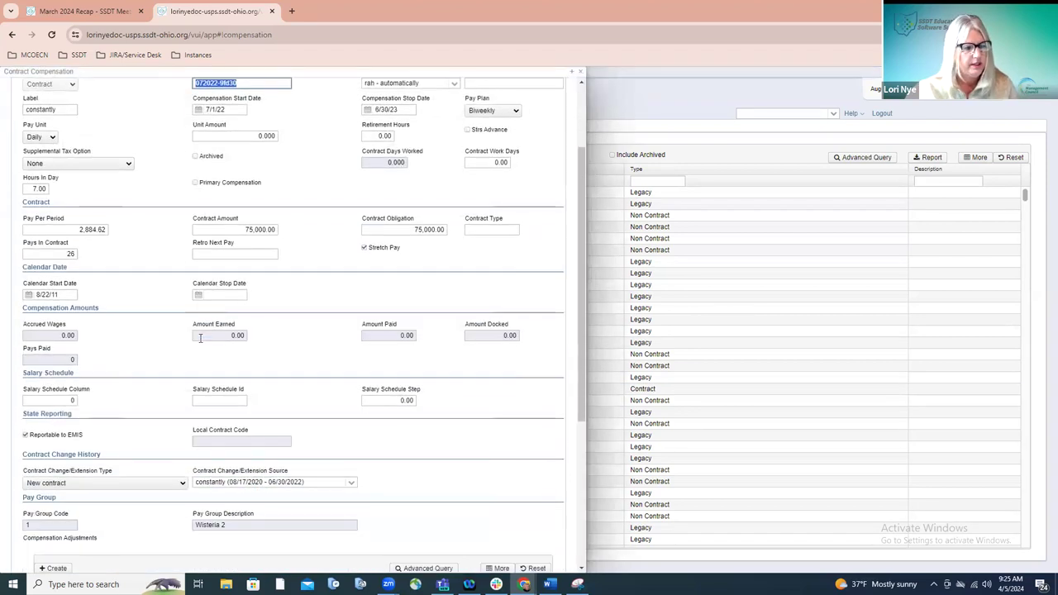
pyautogui.scroll(-2, 200, 338)
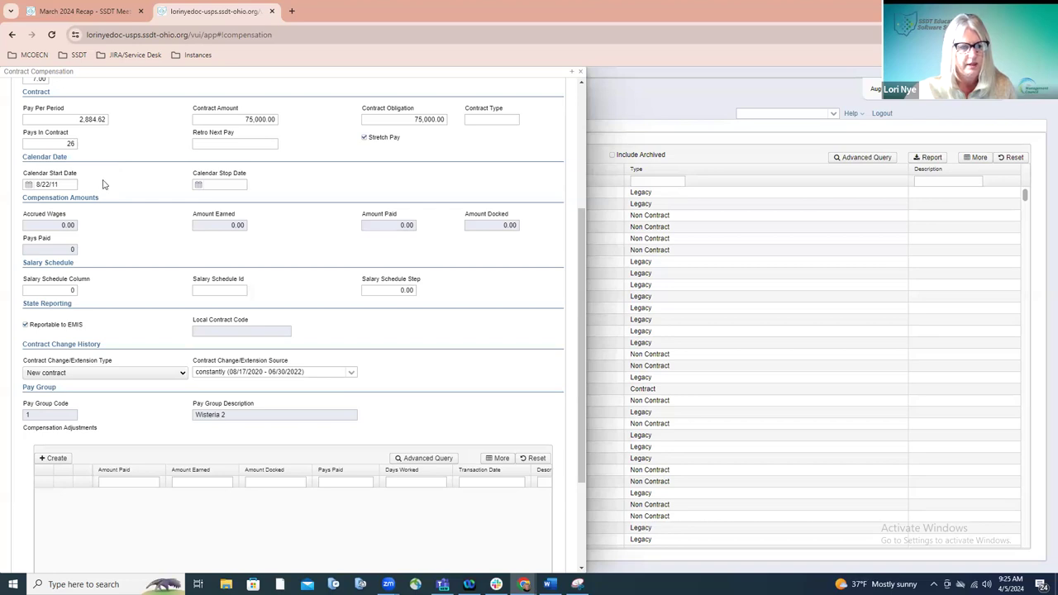
# Step: Scroll the recap to New Features: USPS user tokens for report links and Accumulations dashboard option
pyautogui.click(106, 16)
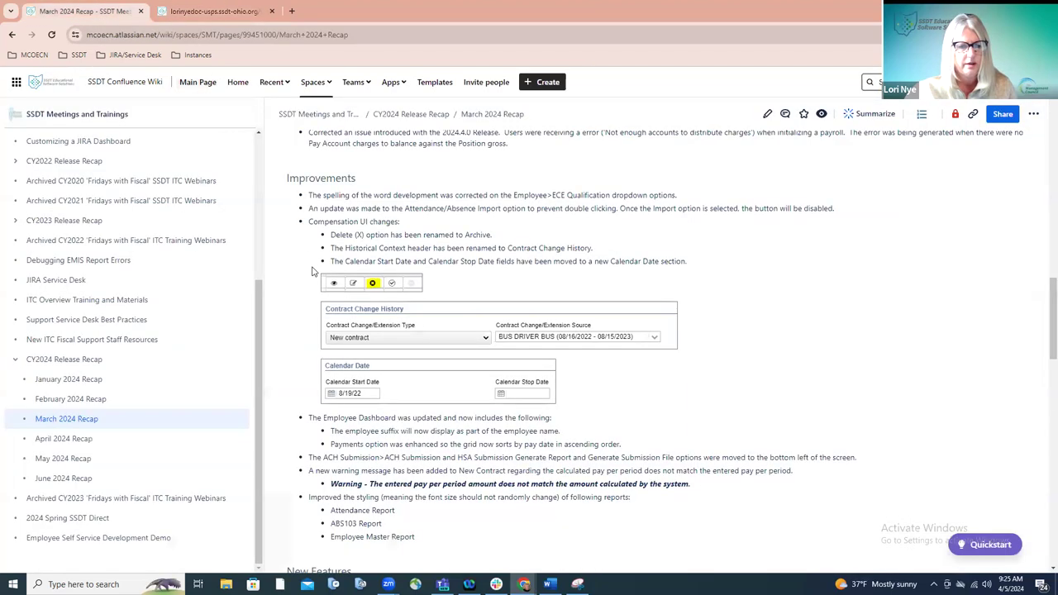
pyautogui.scroll(-3, 312, 339)
pyautogui.scroll(-1, 311, 339)
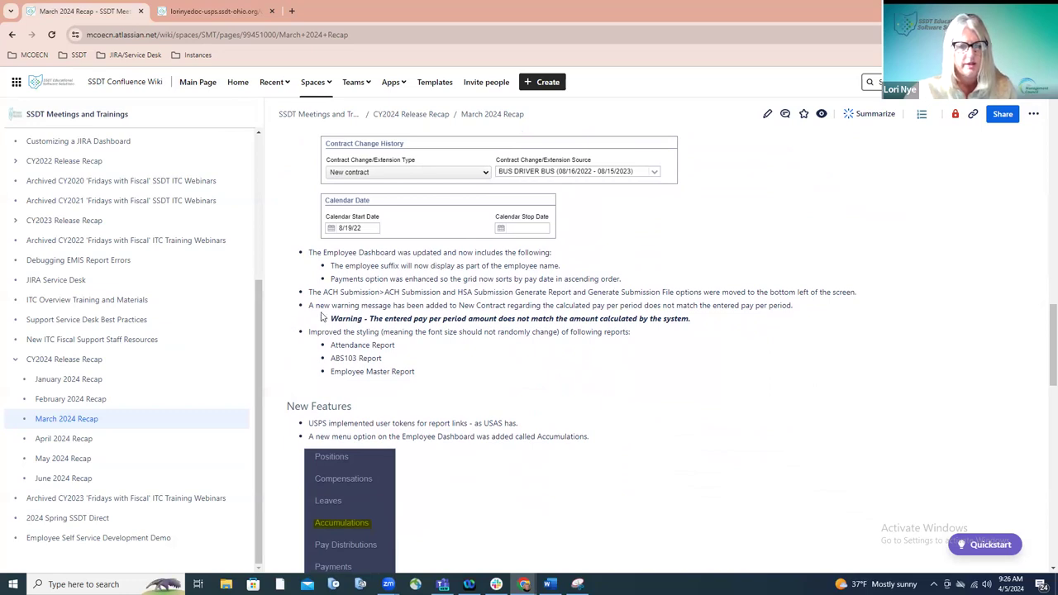
# Step: Close the contract form, open an employee's dashboard found by last-name search, then return to the recap
pyautogui.click(213, 10)
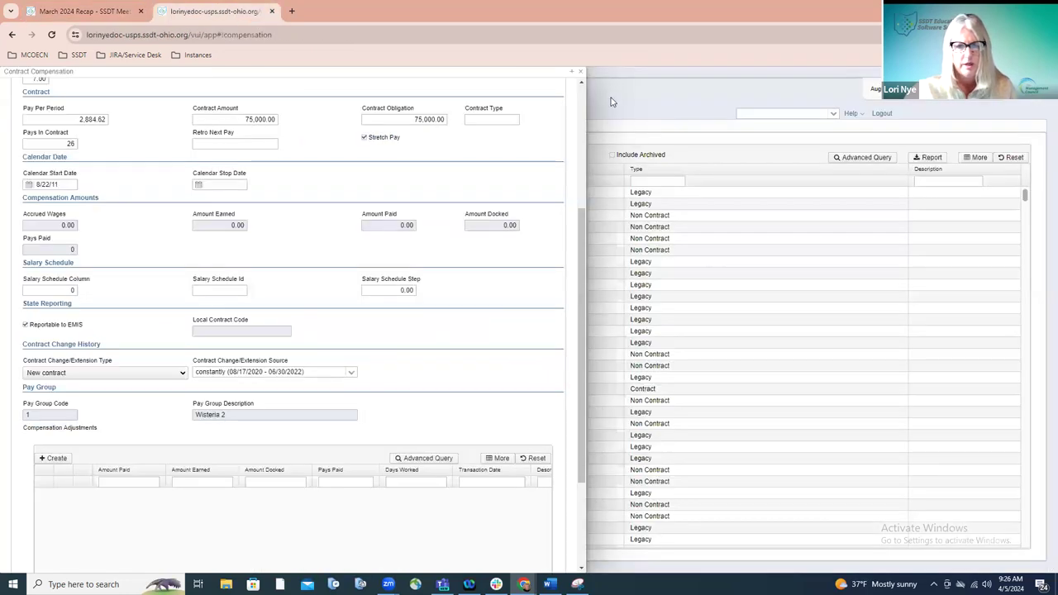
pyautogui.click(580, 72)
pyautogui.click(750, 113)
pyautogui.write('hurst')
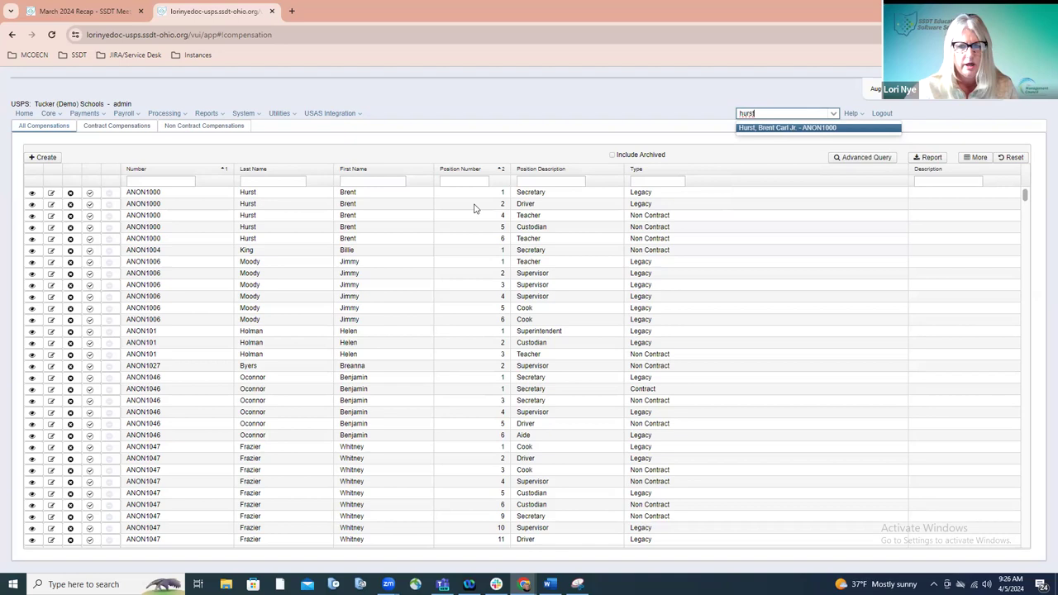
pyautogui.click(743, 128)
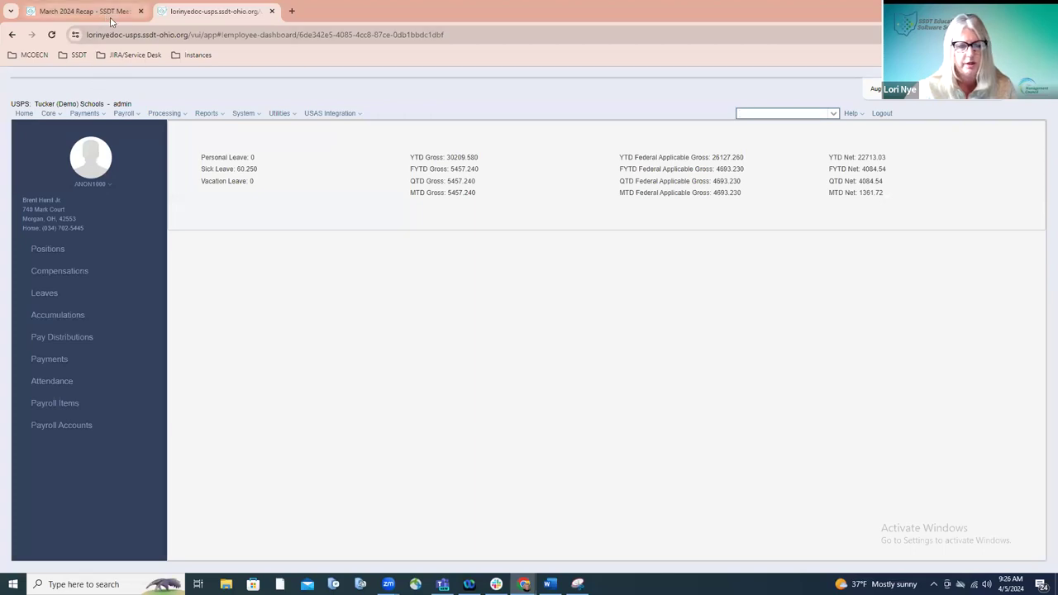
pyautogui.hotkey('ctrl', 'shift', 'Tab')
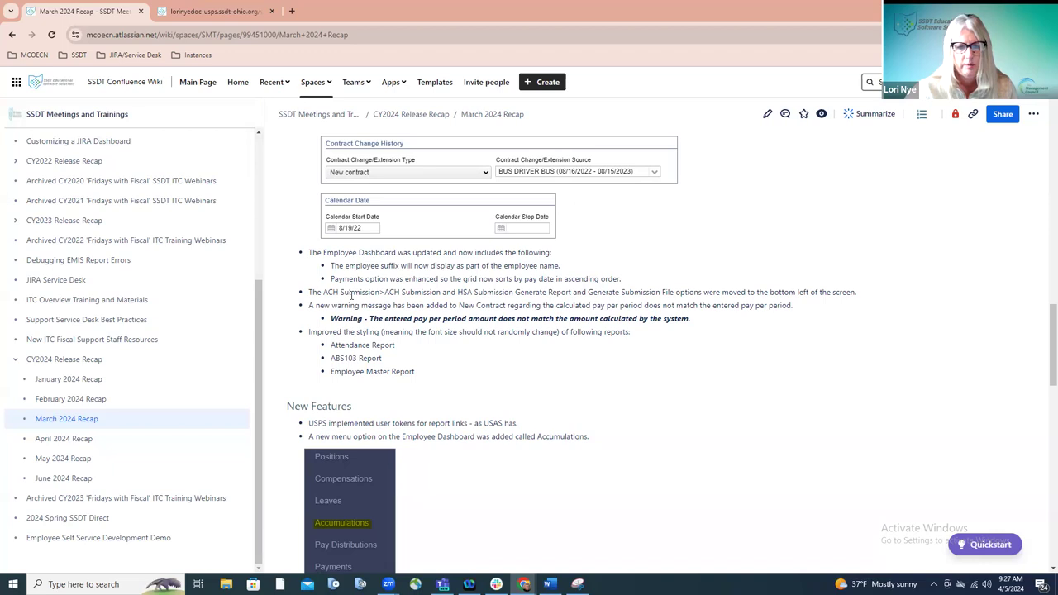
# Step: Show the employee's Payroll Payments sorted by pay date, then return to the March 2024 Recap
pyautogui.click(197, 12)
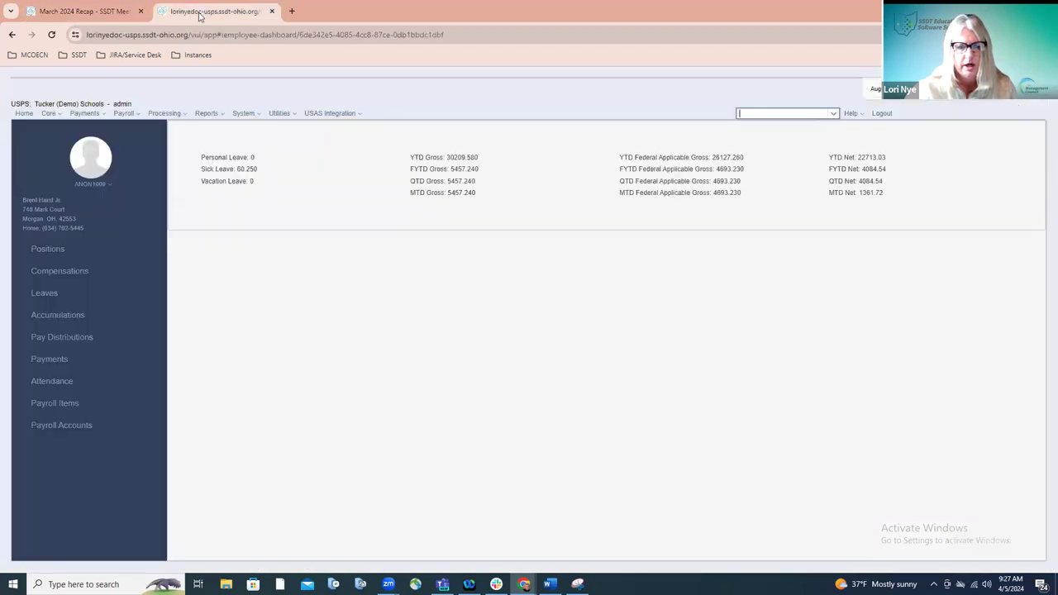
pyautogui.click(64, 361)
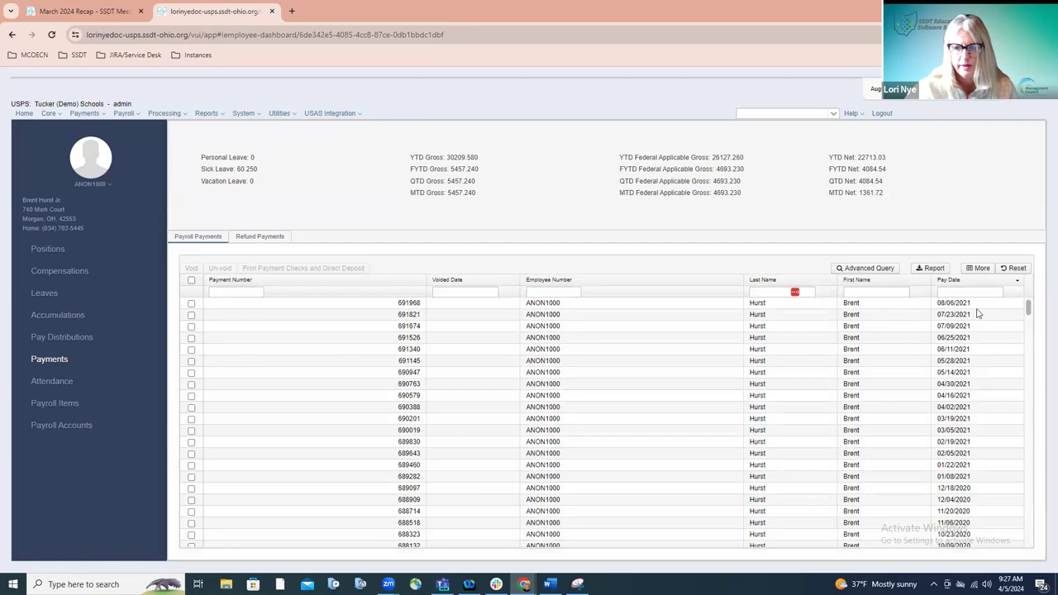
pyautogui.moveTo(1028, 308); pyautogui.dragTo(1029, 342)
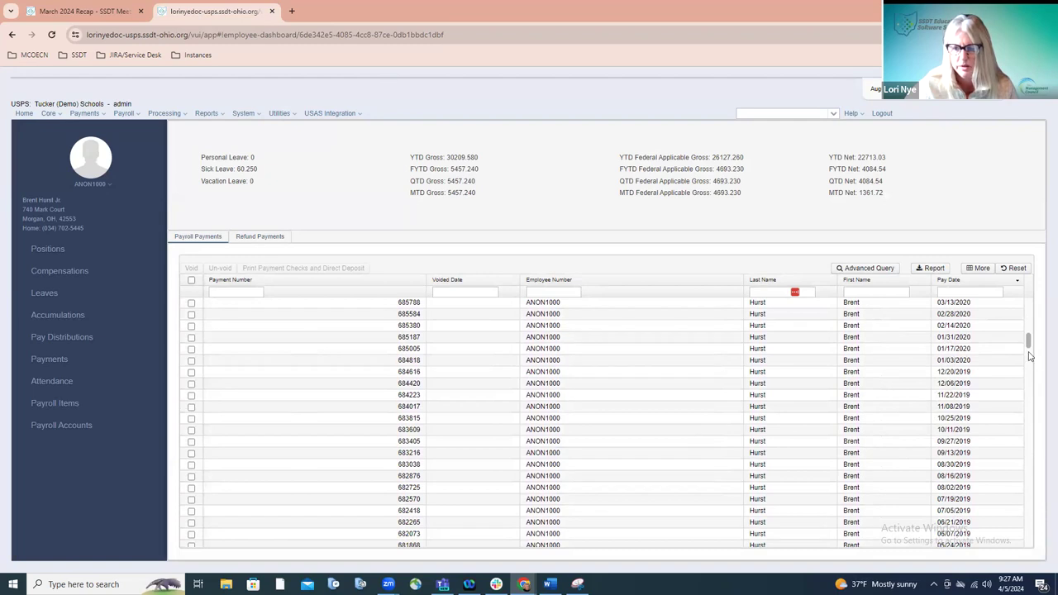
pyautogui.moveTo(1029, 345); pyautogui.dragTo(1025, 296)
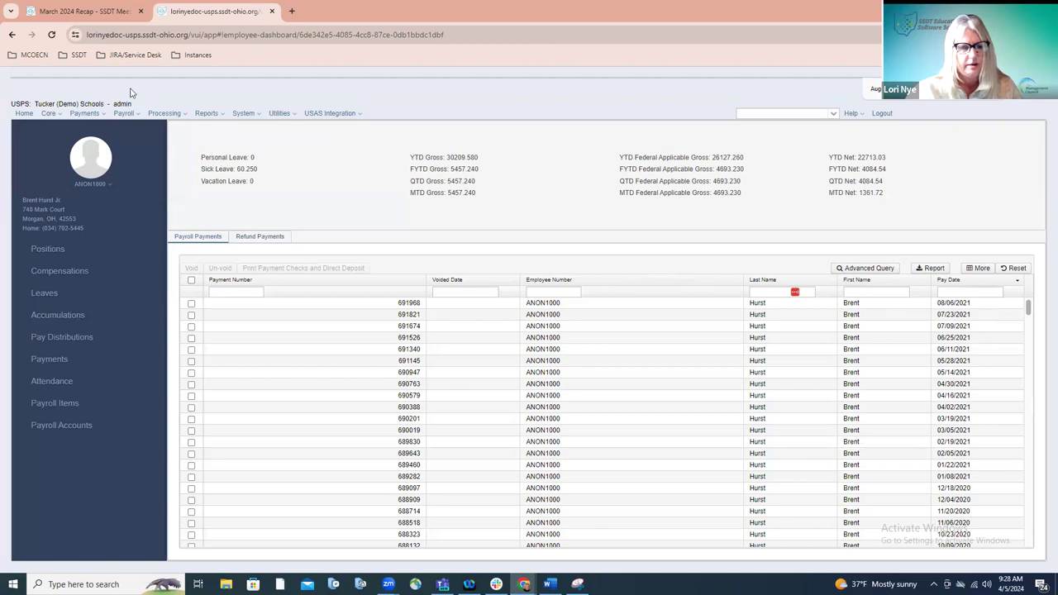
pyautogui.click(105, 16)
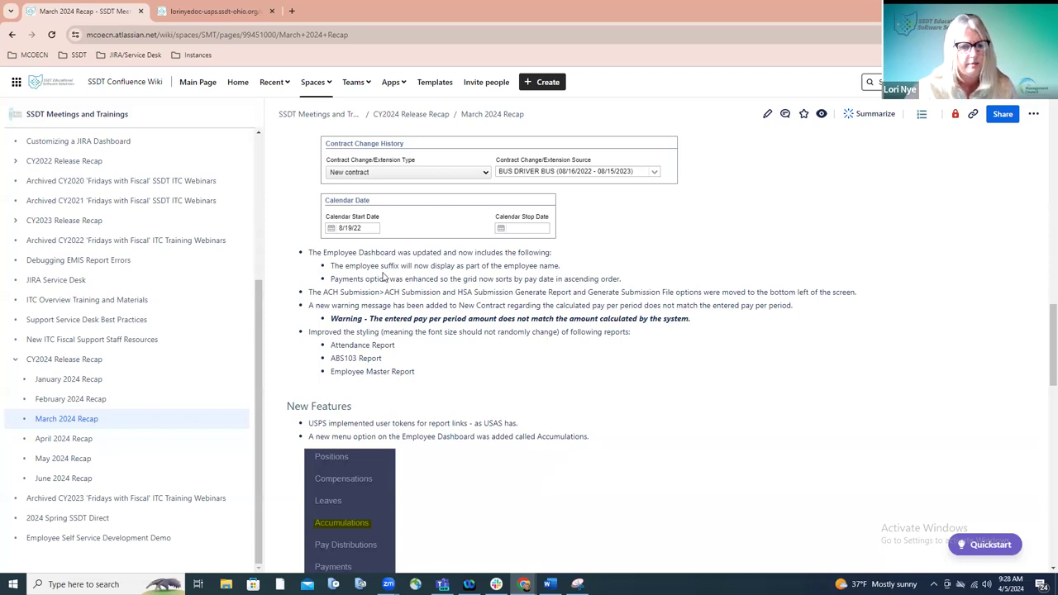
# Step: Open the ACH Submission report for pay date 8/6/21, East National source, PDF download format
pyautogui.click(221, 17)
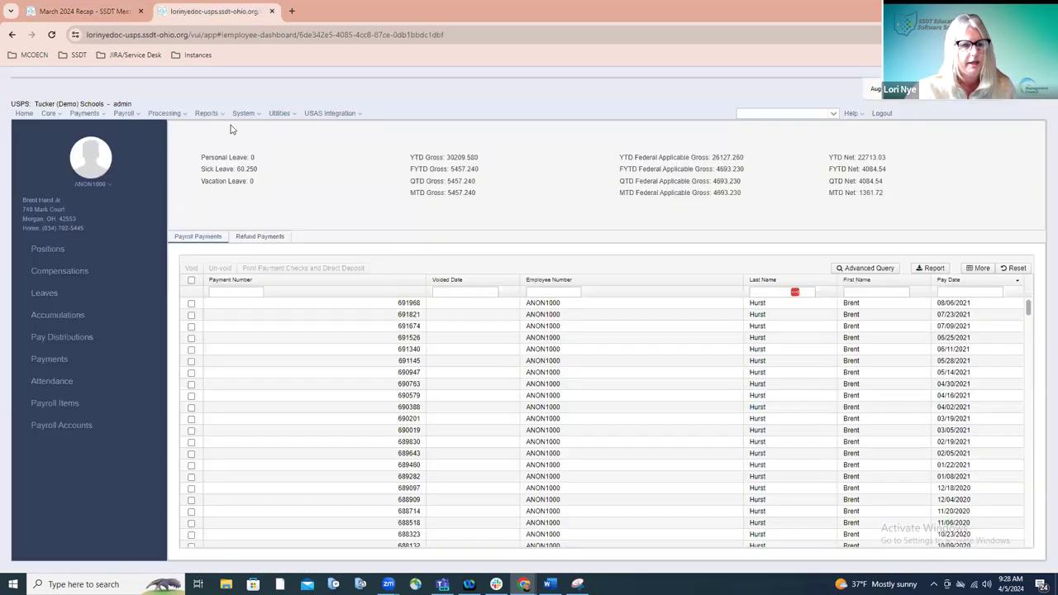
pyautogui.click(208, 114)
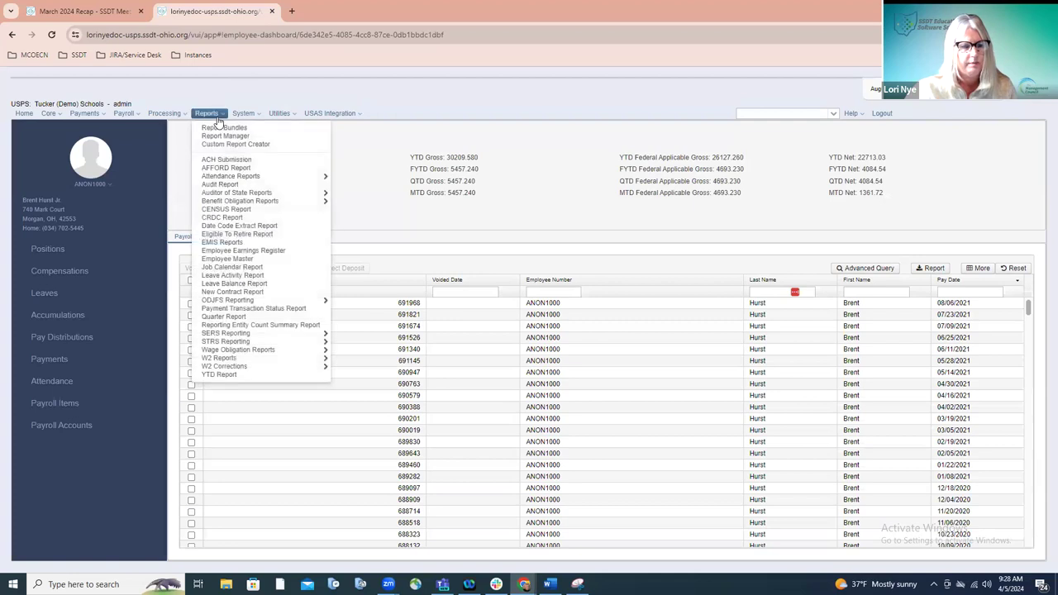
pyautogui.click(223, 161)
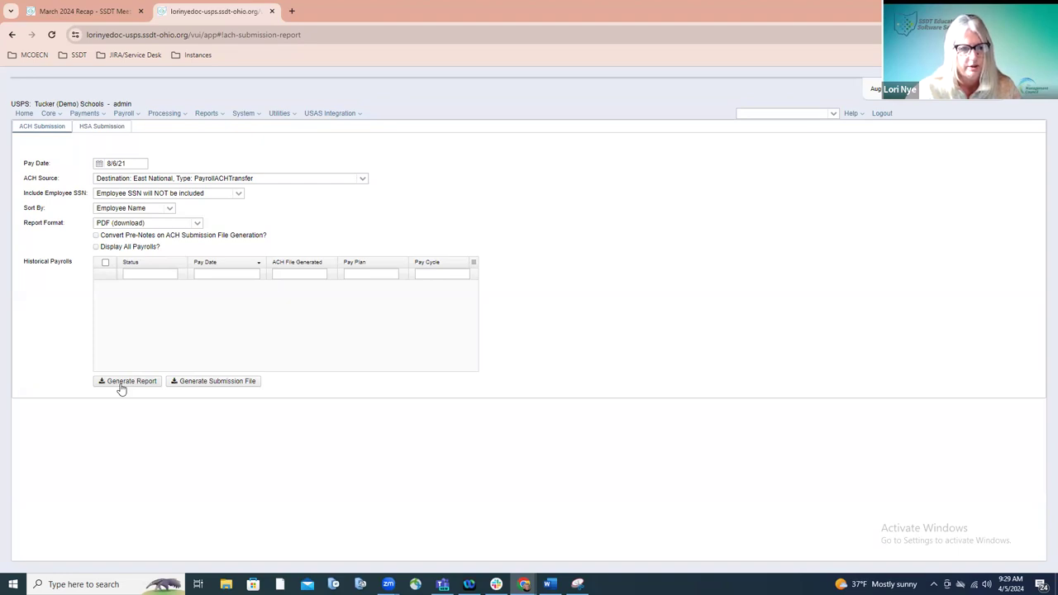
pyautogui.click(87, 11)
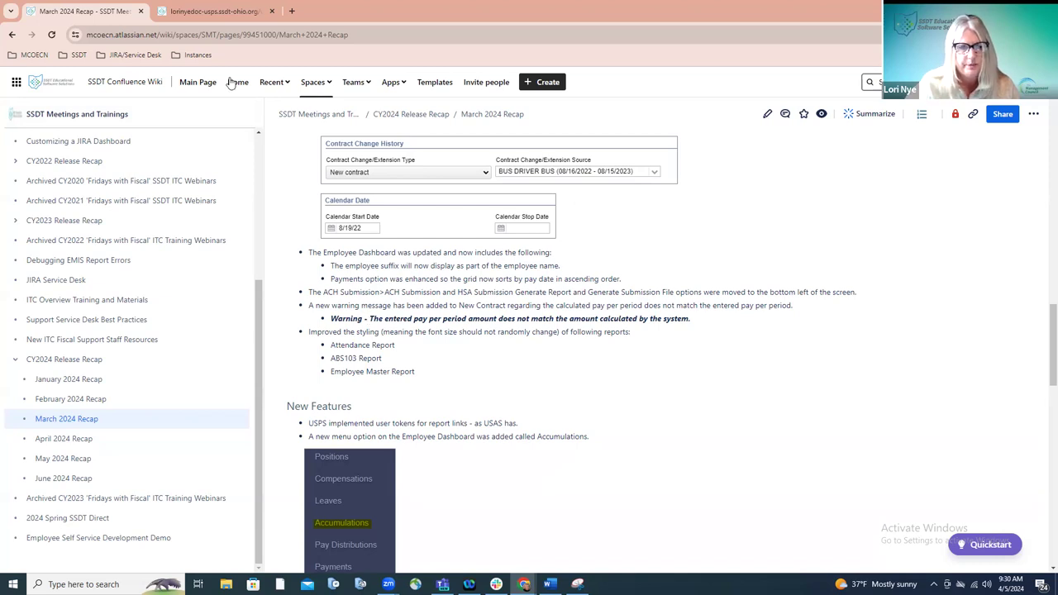
pyautogui.click(230, 12)
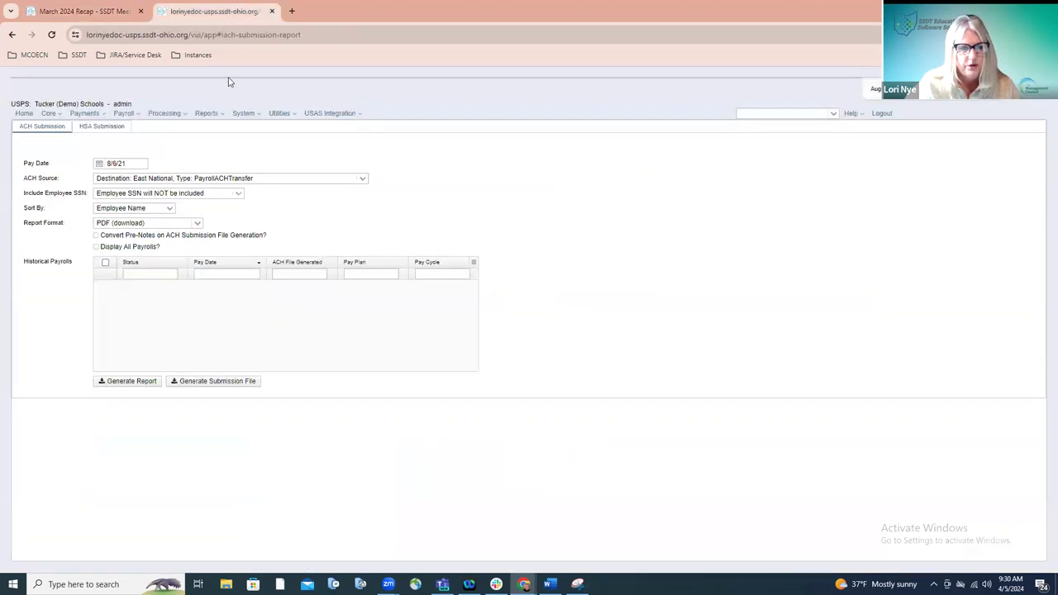
pyautogui.click(170, 115)
# Step: Open the Secretary new contract from New Contracts and review its 55,000.00 amount and 2,115.38 per pay
pyautogui.click(176, 136)
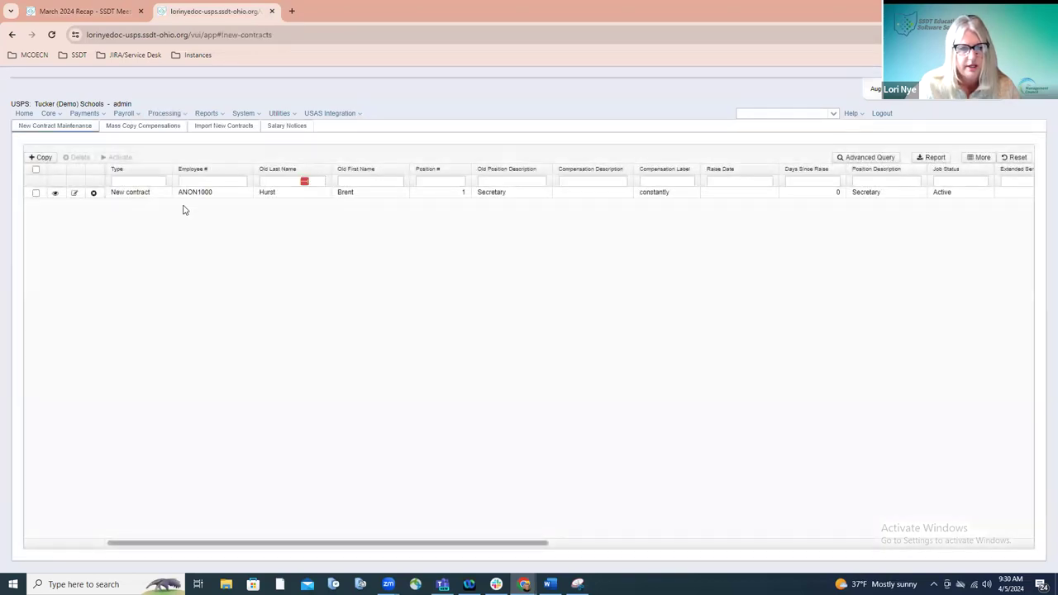
pyautogui.click(75, 194)
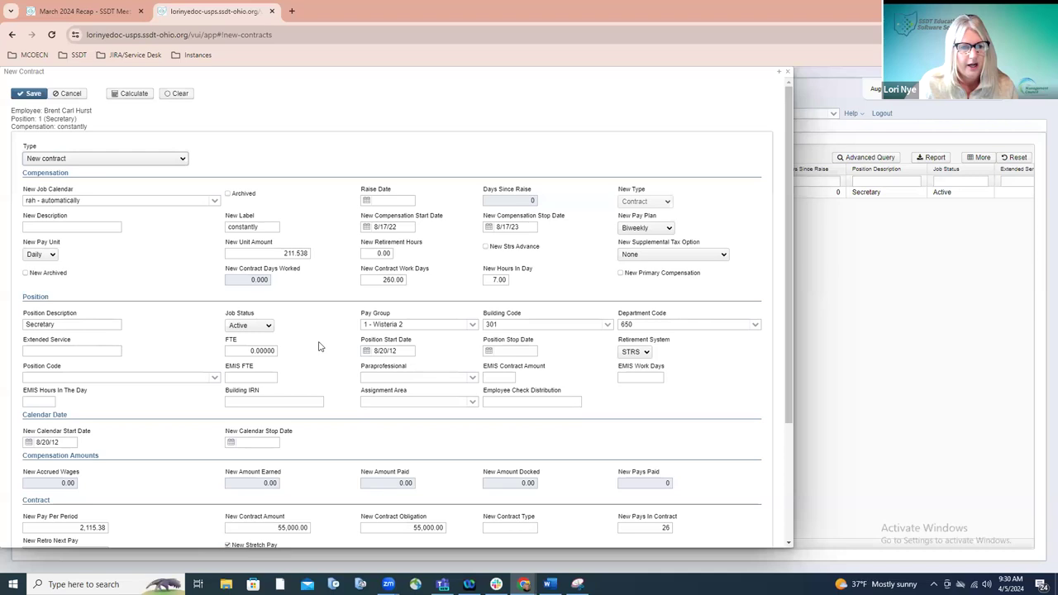
pyautogui.scroll(-1, 300, 340)
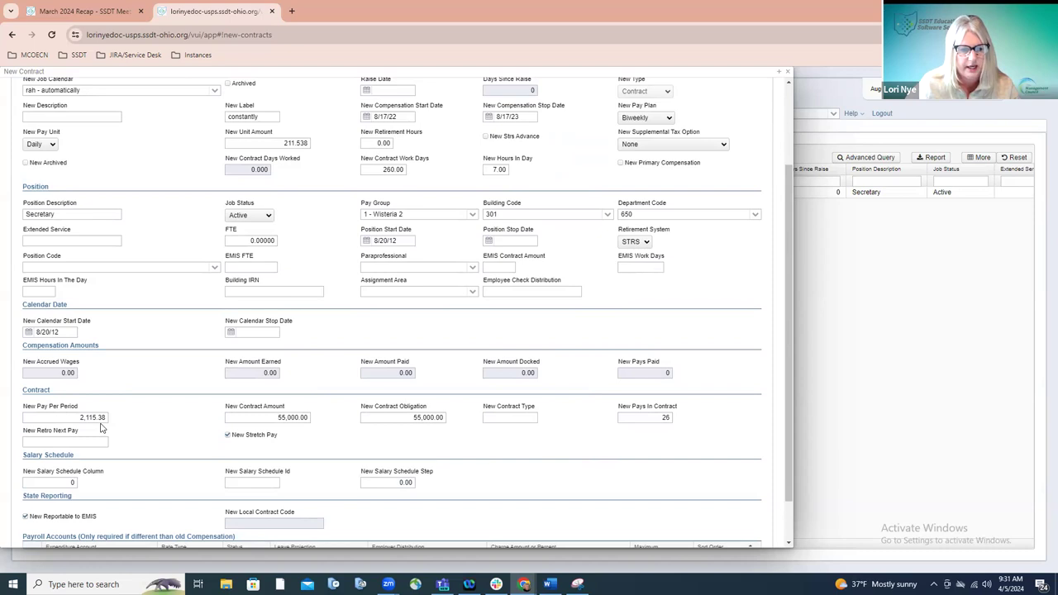
pyautogui.scroll(3, 173, 314)
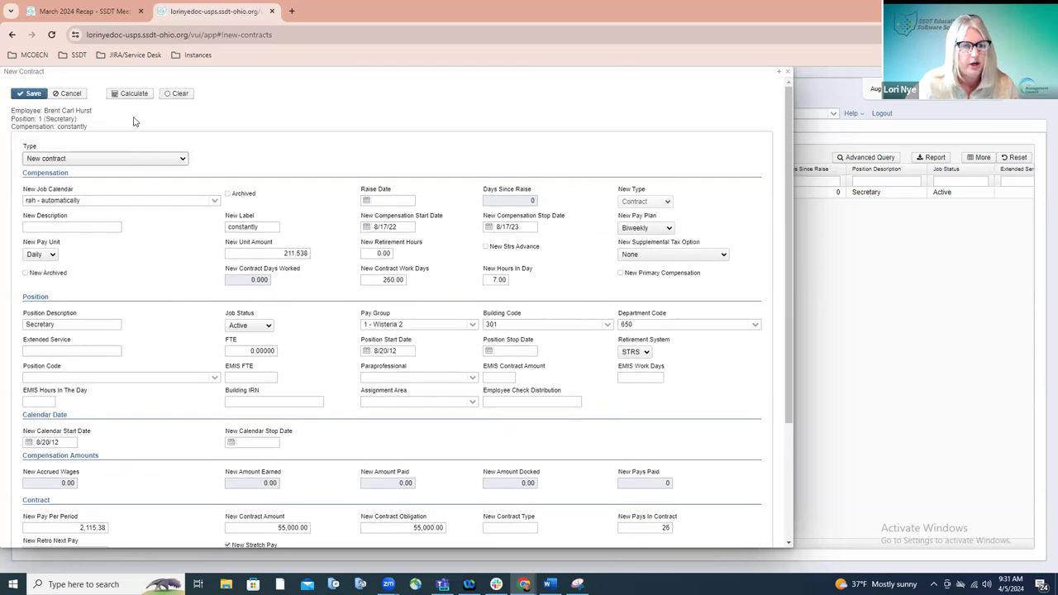
# Step: Recalculate the new contract's pay amounts and dismiss the calculation messages
pyautogui.click(132, 94)
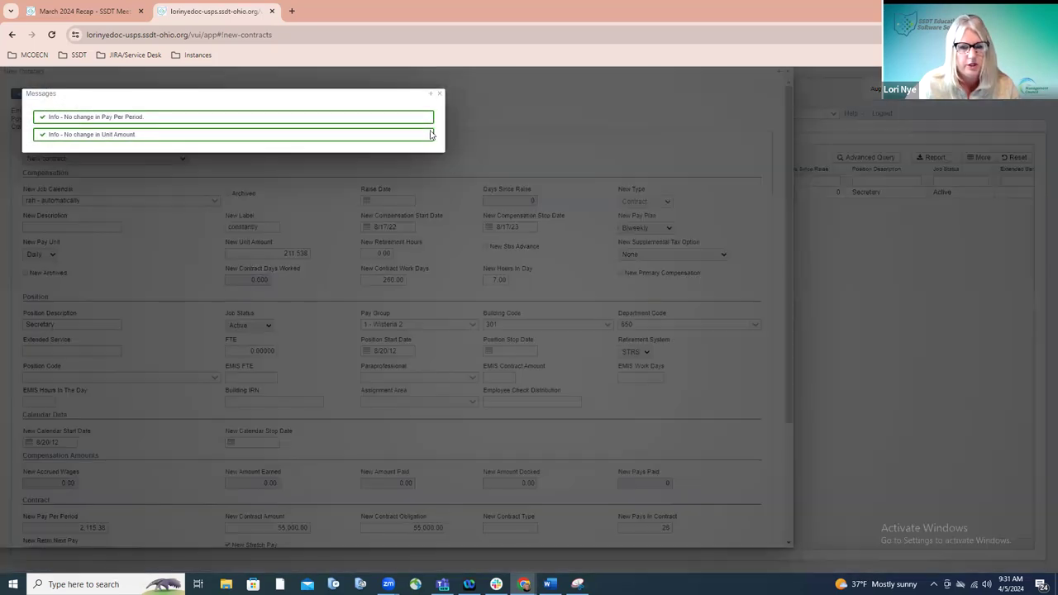
pyautogui.click(439, 93)
pyautogui.scroll(-2, 337, 344)
pyautogui.scroll(-1, 336, 344)
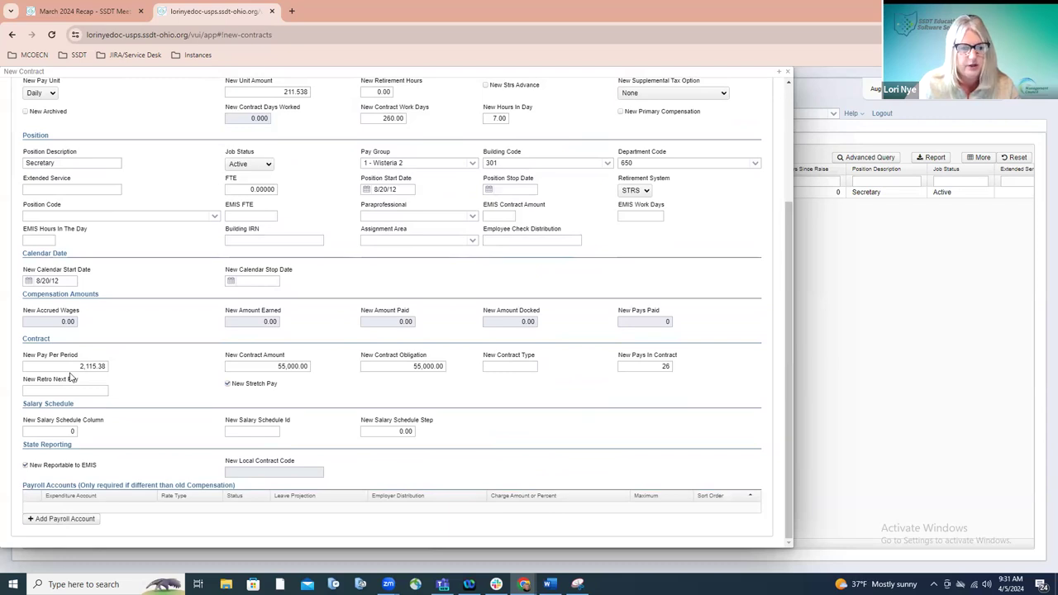
# Step: Change the new pay per period to 2,500.00
pyautogui.moveTo(79, 366); pyautogui.dragTo(121, 366)
pyautogui.write('2500')
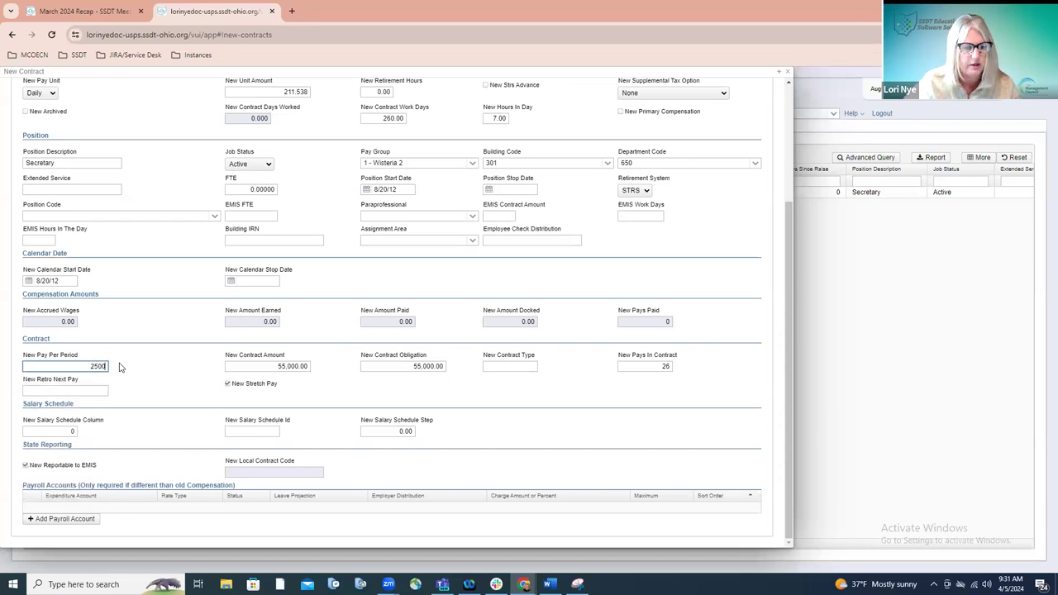
pyautogui.click(120, 363)
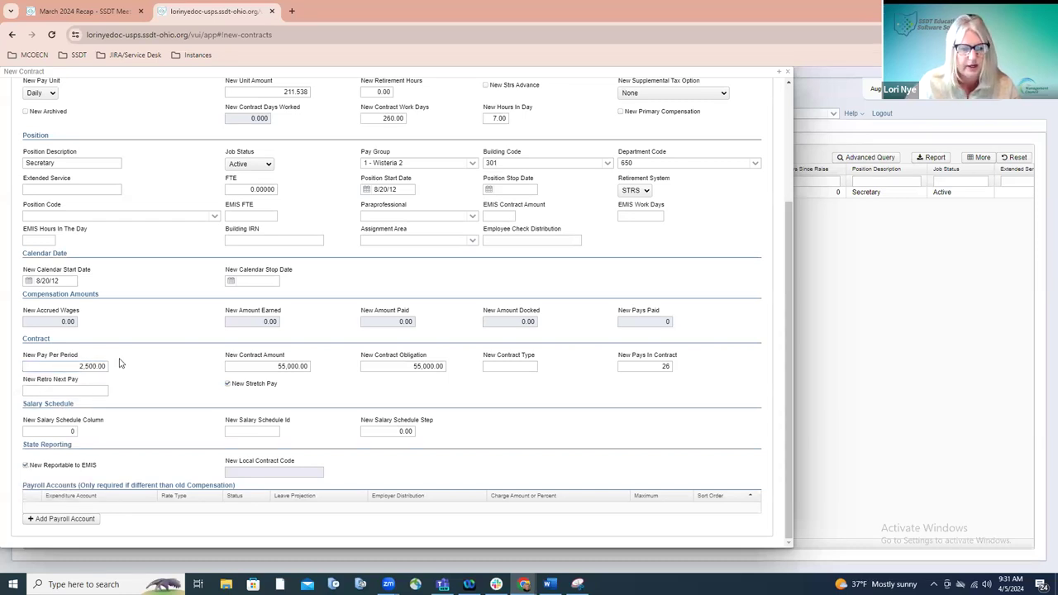
pyautogui.scroll(5, 120, 364)
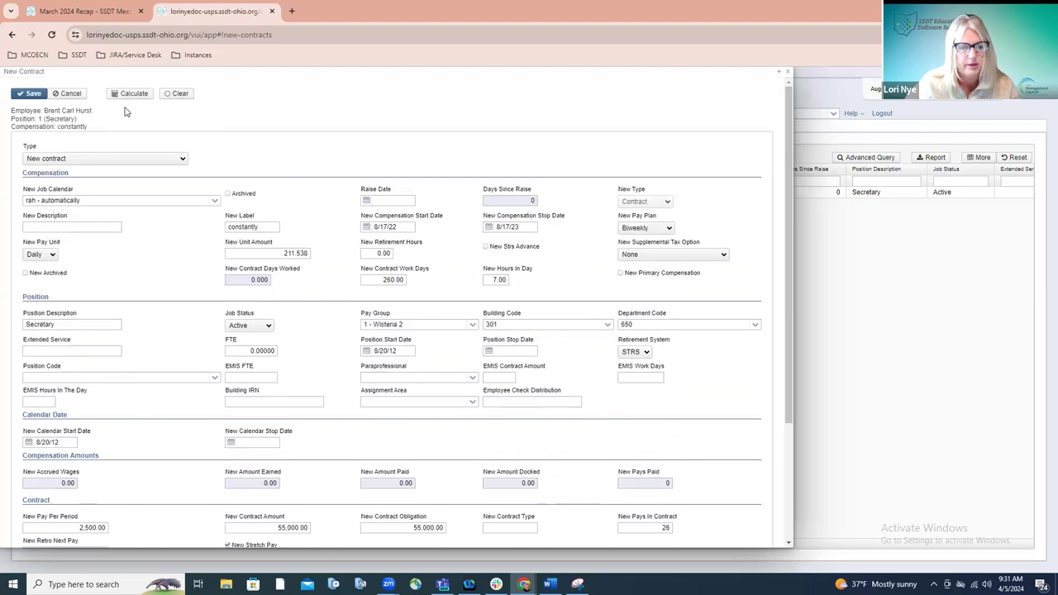
# Step: Save the Secretary contract at 2,500.00 per period and review the mismatch warning on the form
pyautogui.click(31, 94)
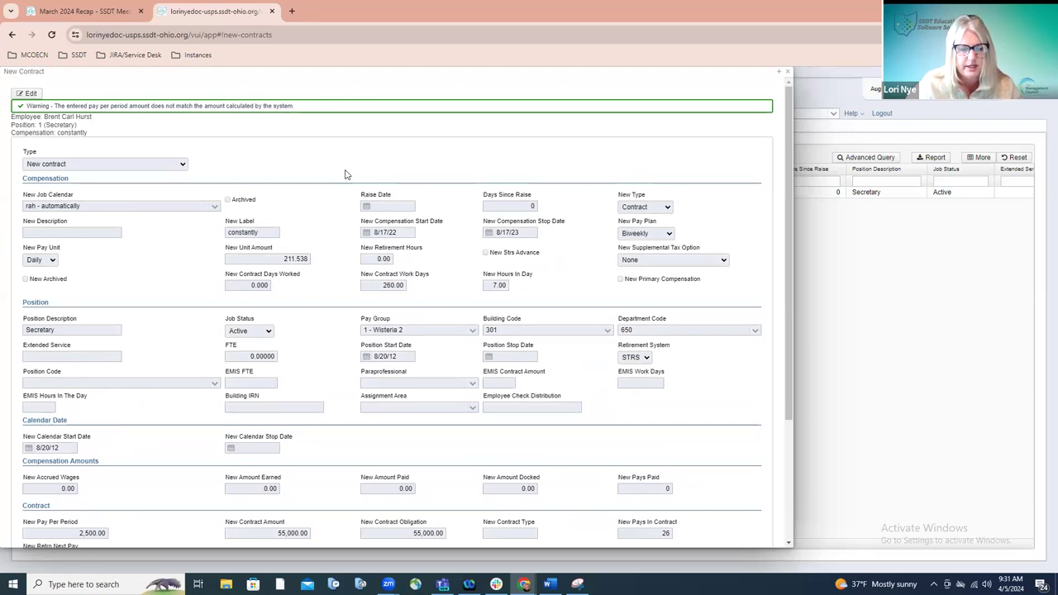
pyautogui.scroll(-3, 345, 174)
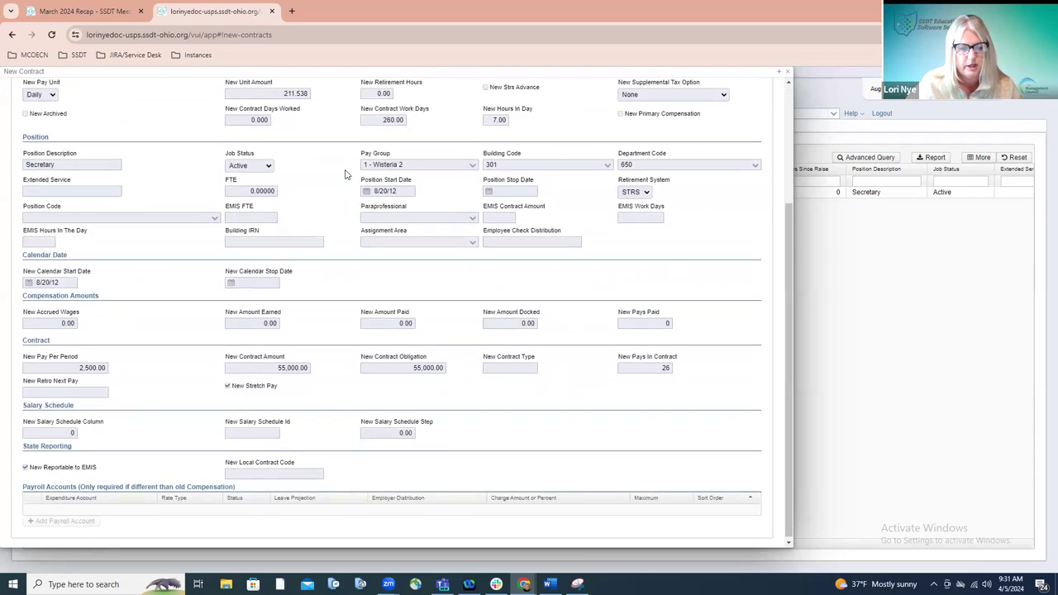
pyautogui.scroll(2, 345, 175)
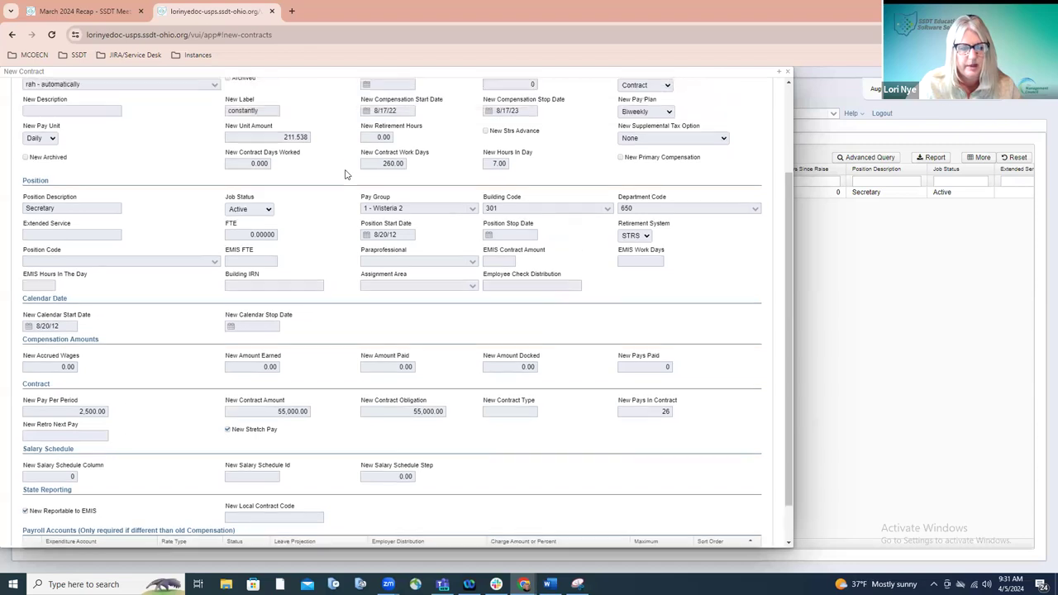
pyautogui.scroll(-2, 345, 175)
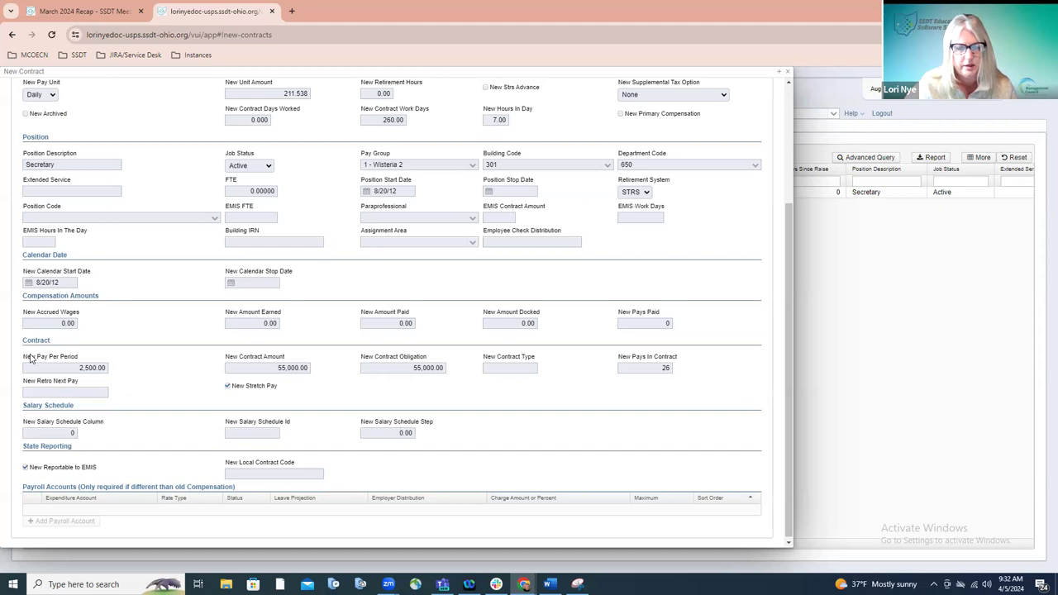
pyautogui.scroll(3, 30, 357)
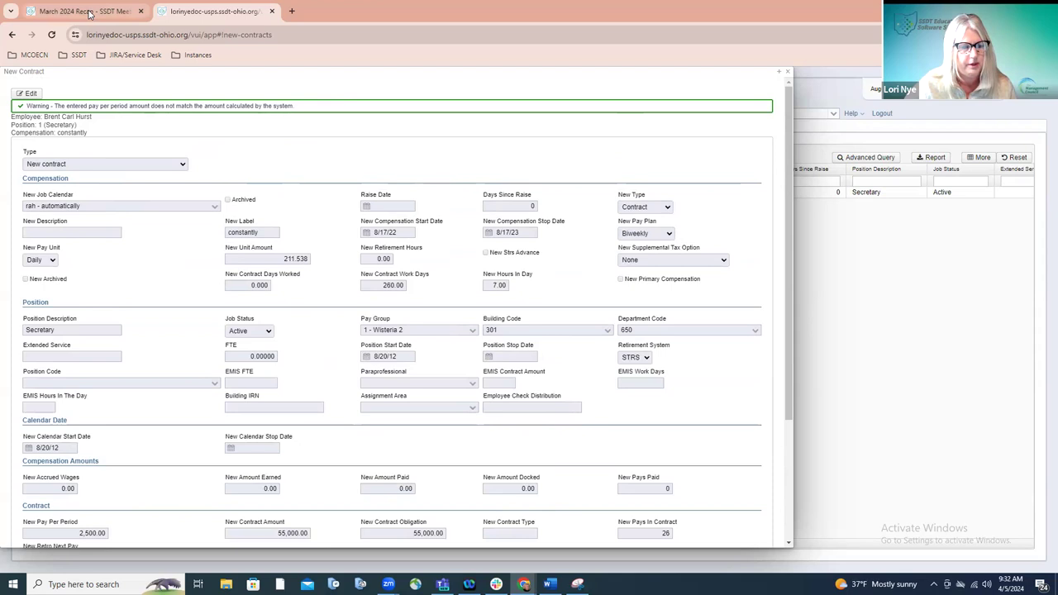
# Step: Switch back to the March 2024 Recap page in Confluence
pyautogui.click(89, 12)
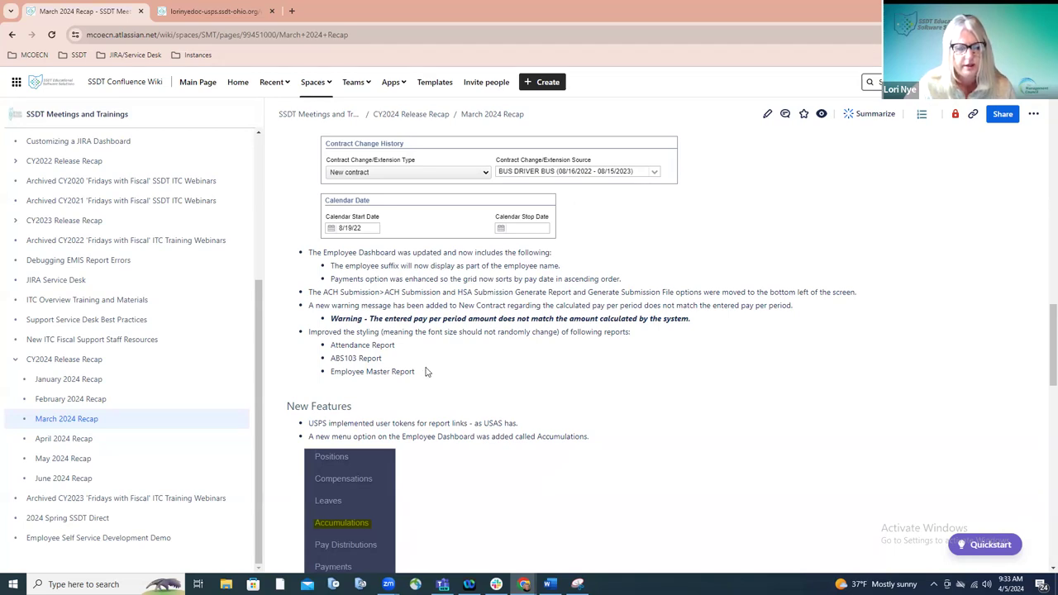
pyautogui.scroll(-2, 426, 372)
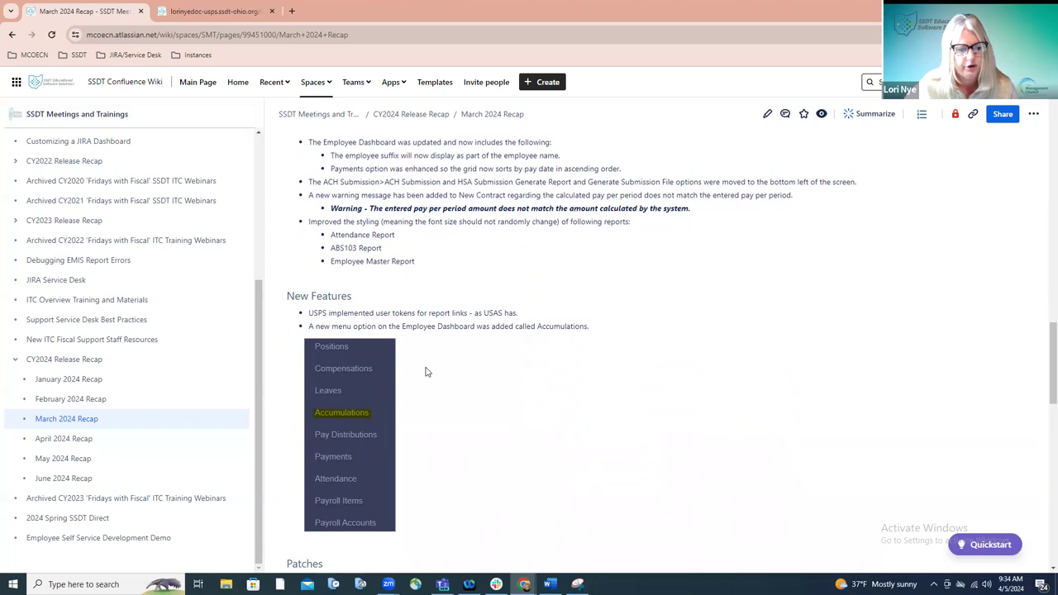
pyautogui.scroll(-1, 426, 372)
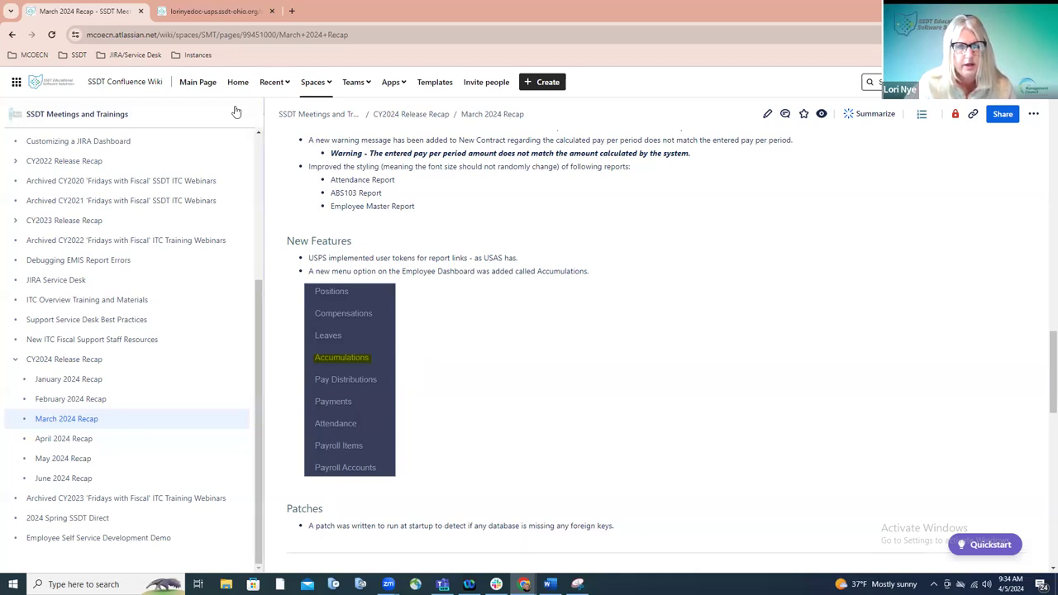
# Step: Close the new contract, find the demo employee, and show their Leaves > Accumulations history
pyautogui.click(252, 13)
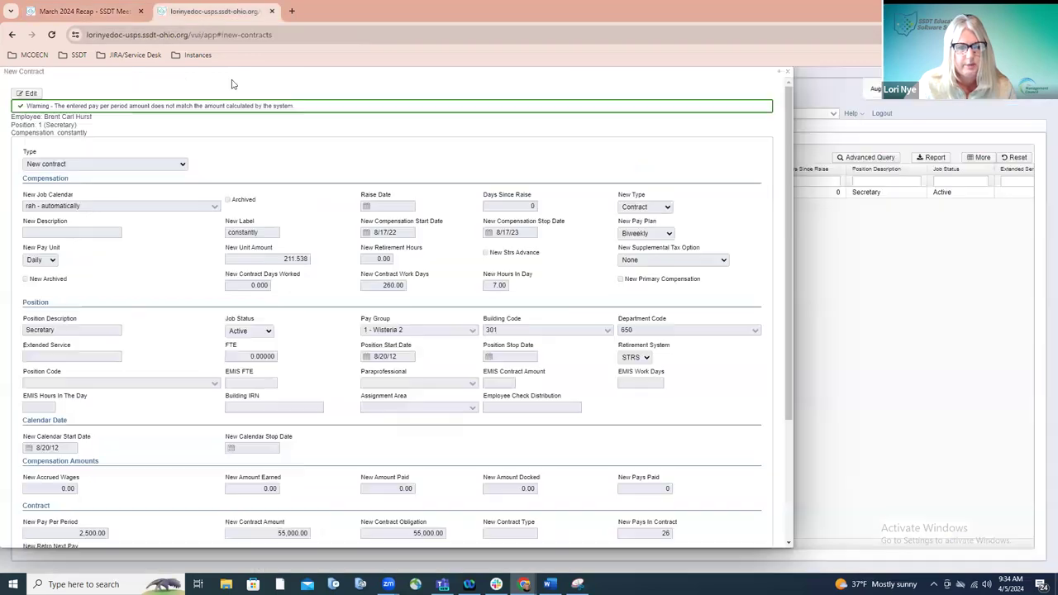
pyautogui.click(788, 72)
pyautogui.click(787, 114)
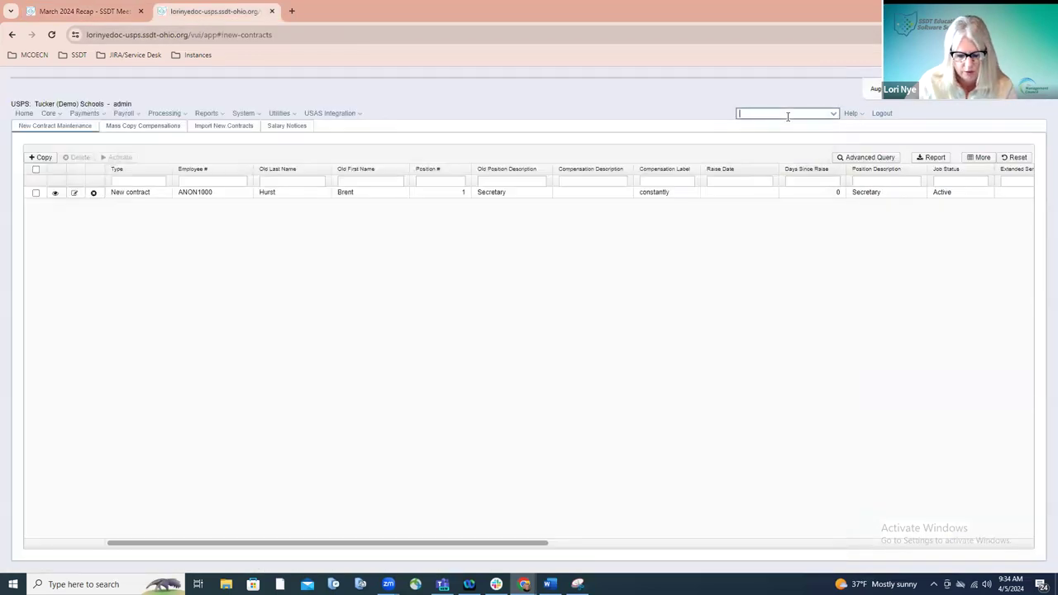
pyautogui.write('hurst')
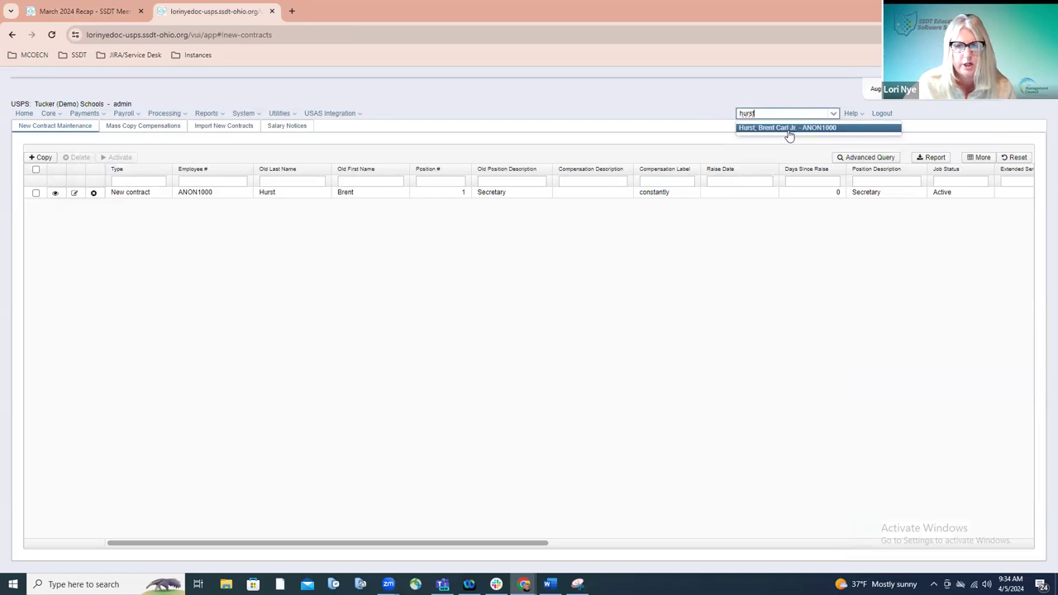
pyautogui.click(789, 129)
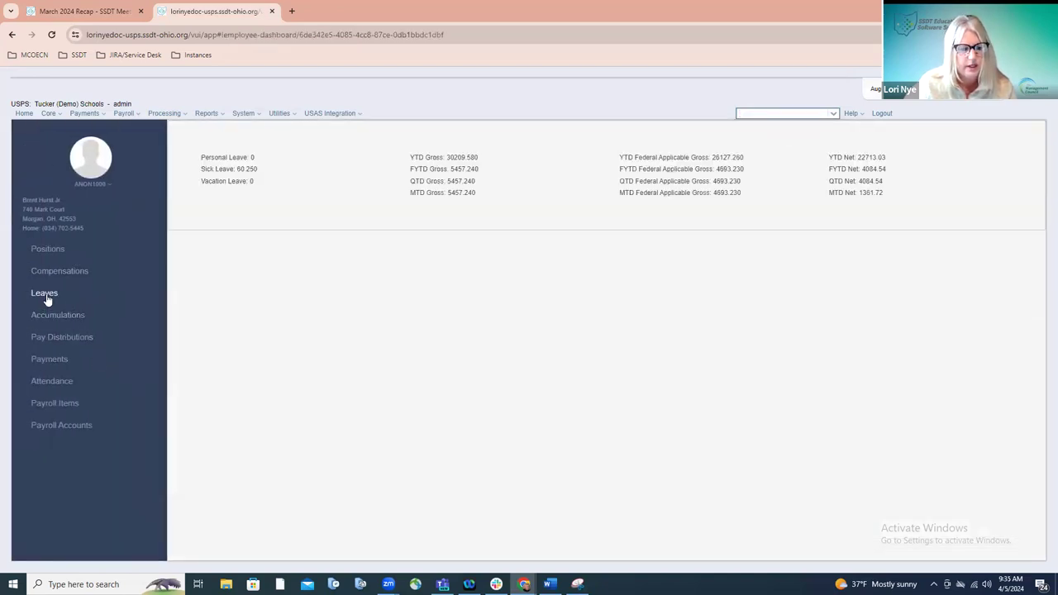
pyautogui.click(46, 298)
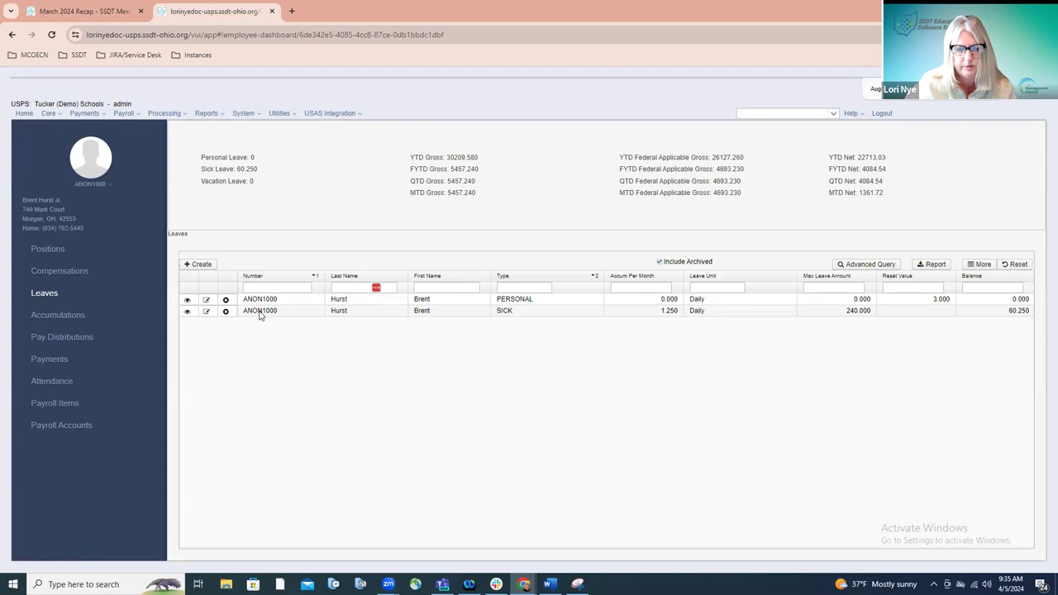
pyautogui.click(43, 316)
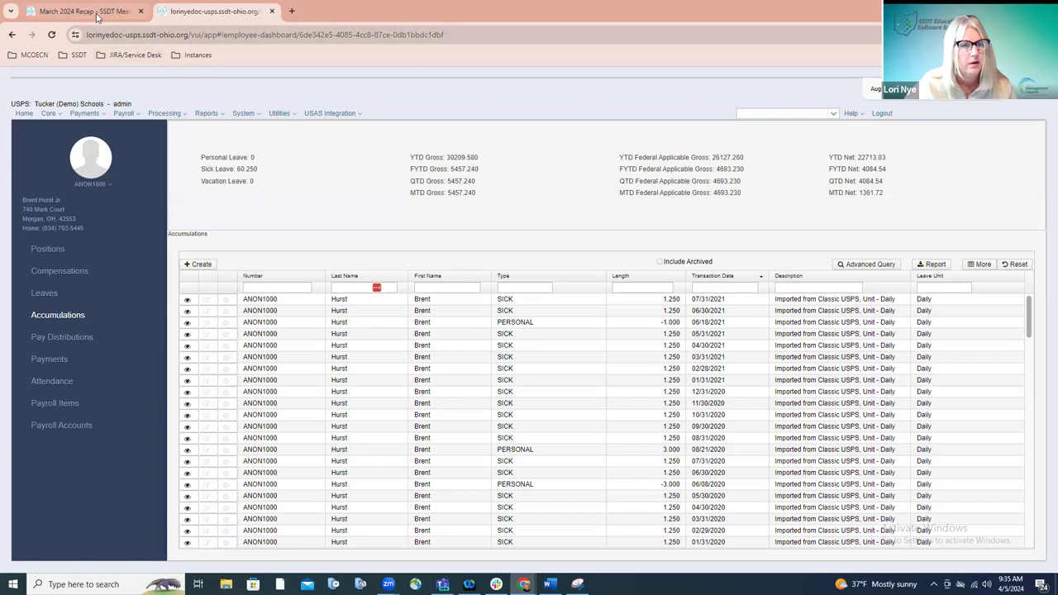
# Step: Return to the March 2024 Recap page in Confluence
pyautogui.click(95, 14)
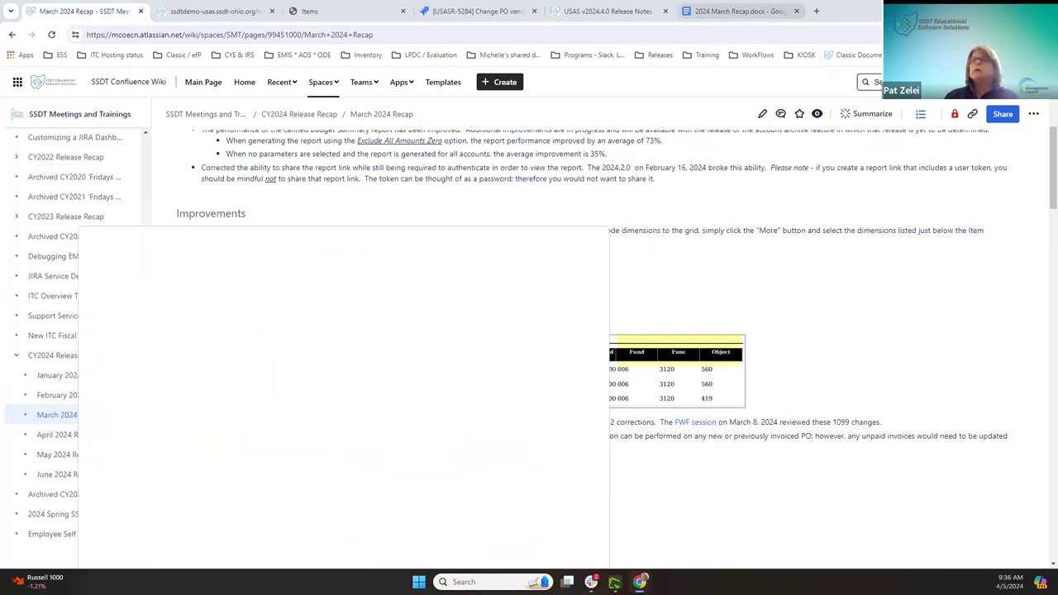
# Step: Scroll the recap down to the Inventory v2024.1.0 split-item bug fixes and improvements
pyautogui.scroll(2, 364, 268)
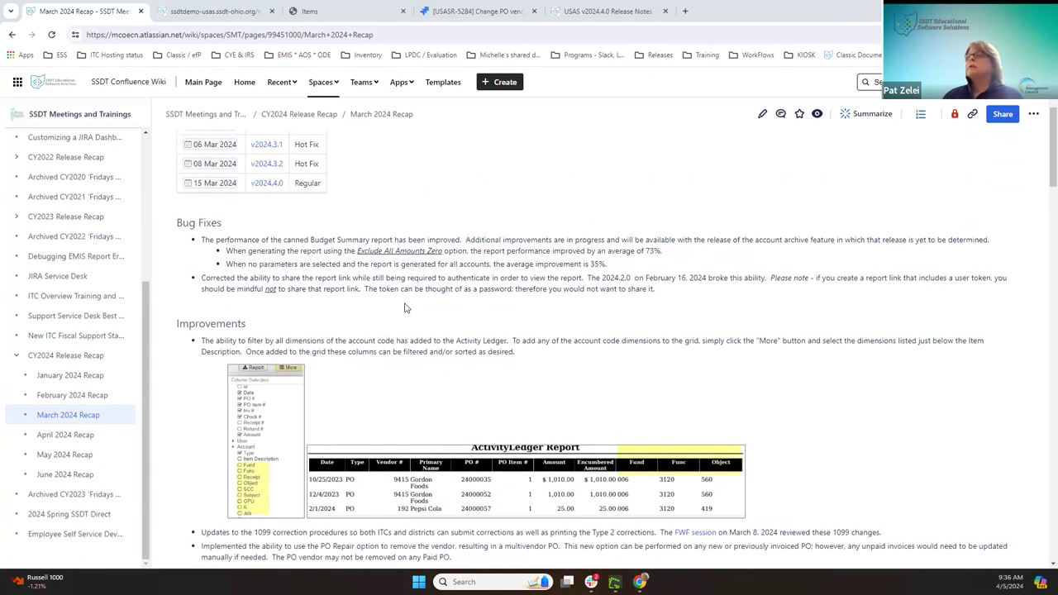
pyautogui.scroll(-7, 424, 323)
pyautogui.scroll(-8, 430, 314)
pyautogui.scroll(-5, 435, 293)
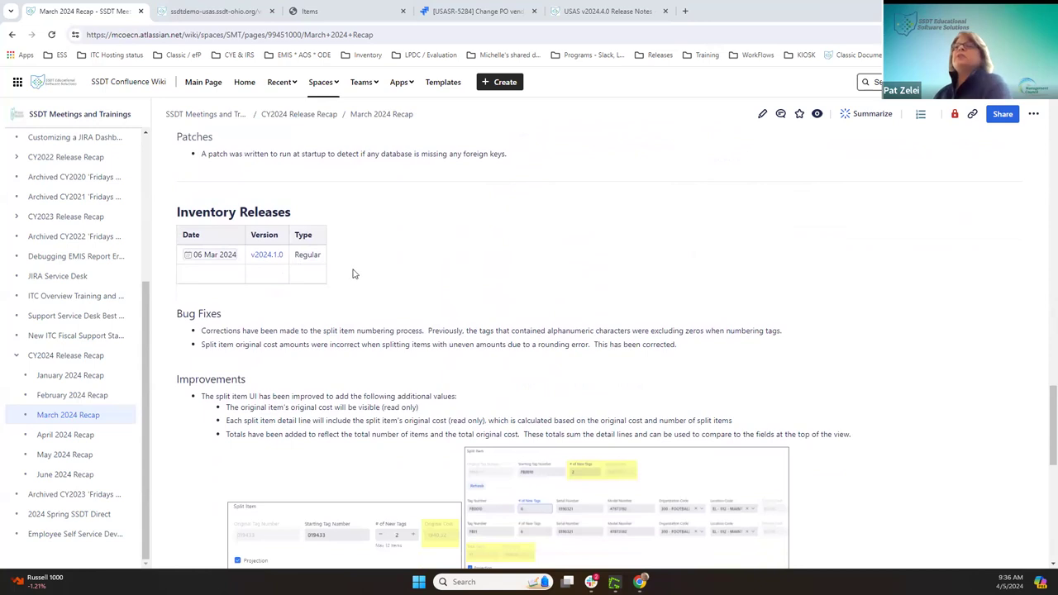
pyautogui.scroll(-1, 356, 272)
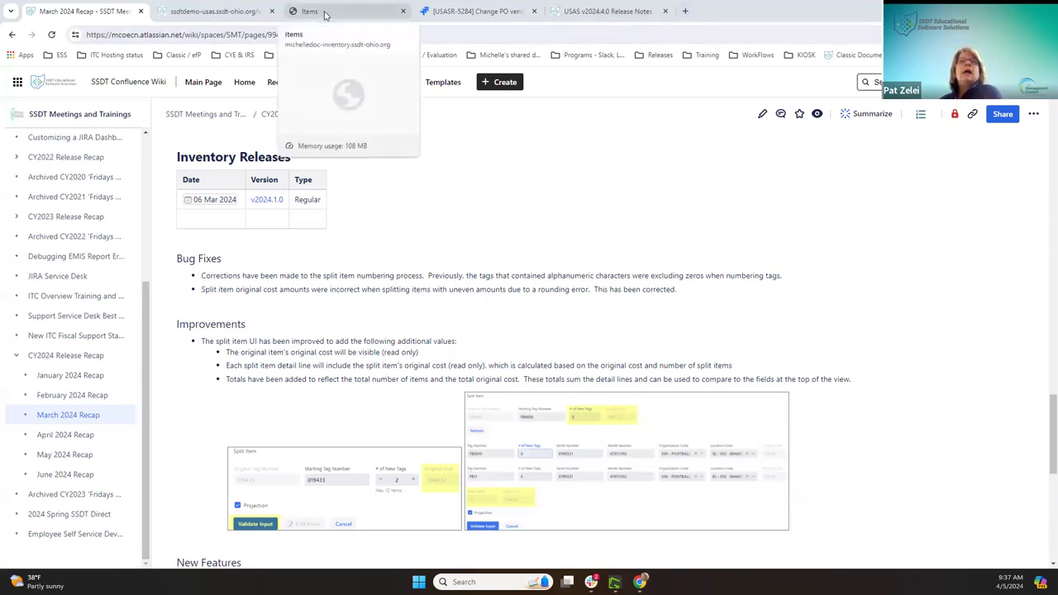
# Step: Open inventory item 019433 and start splitting it into 2 new tags
pyautogui.click(311, 22)
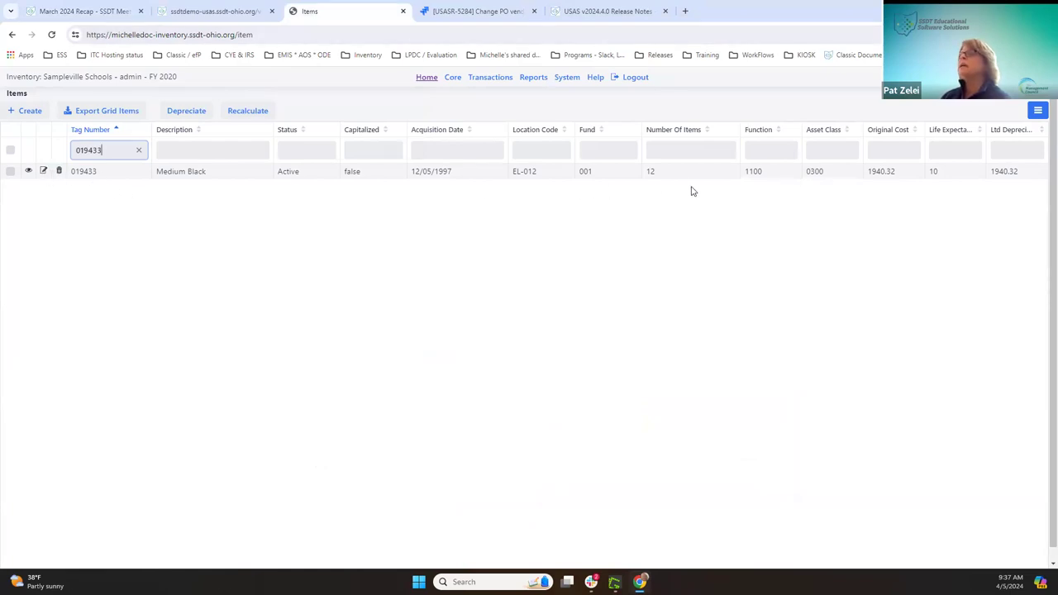
pyautogui.click(29, 171)
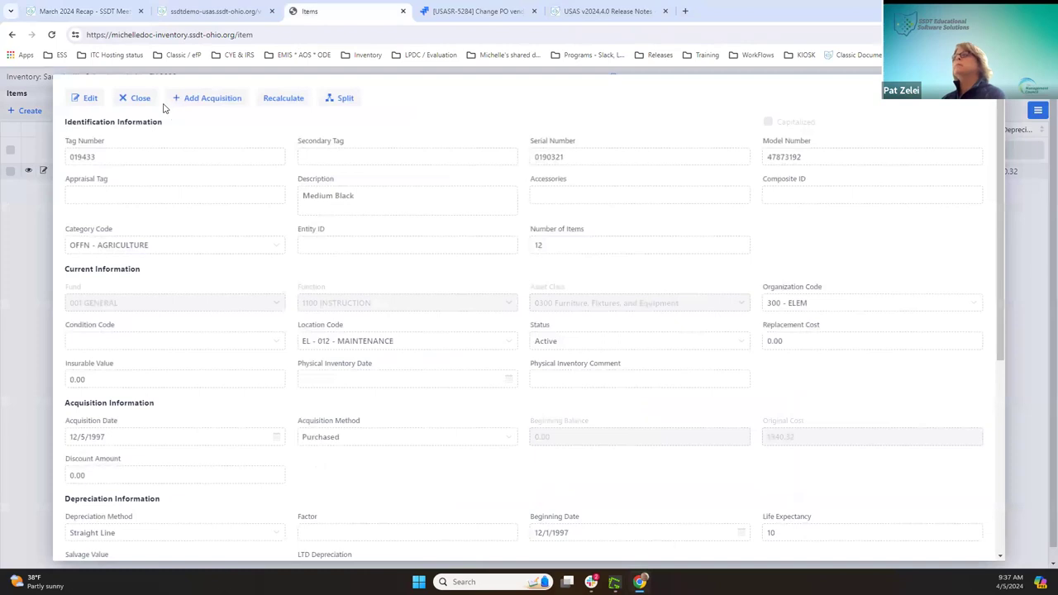
pyautogui.click(343, 99)
pyautogui.click(586, 296)
pyautogui.write('2')
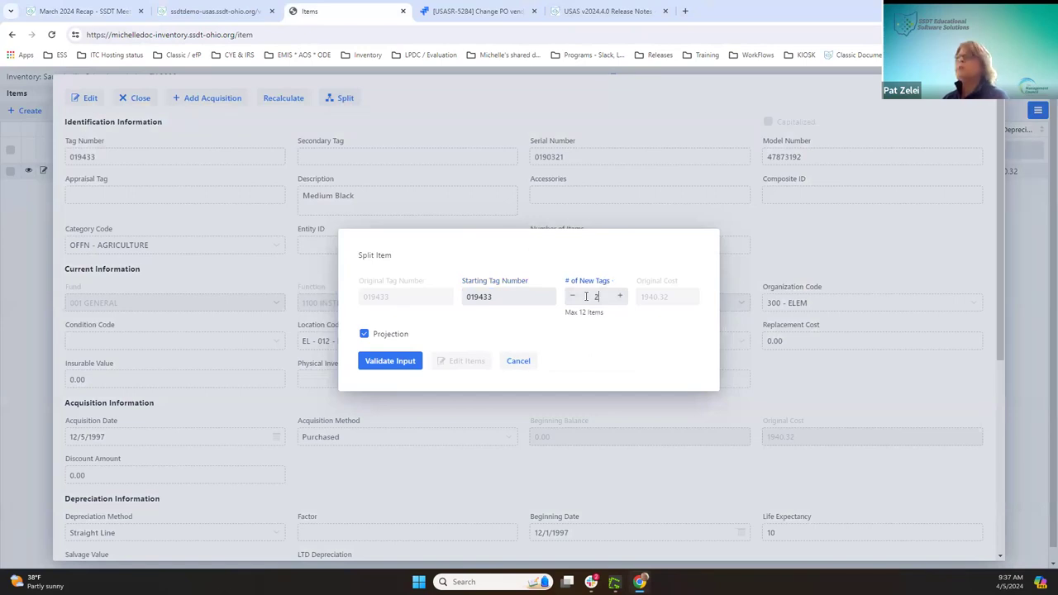
# Step: After a duplicate-tag error, change the starting tag number to pz001 and validate the split
pyautogui.click(406, 361)
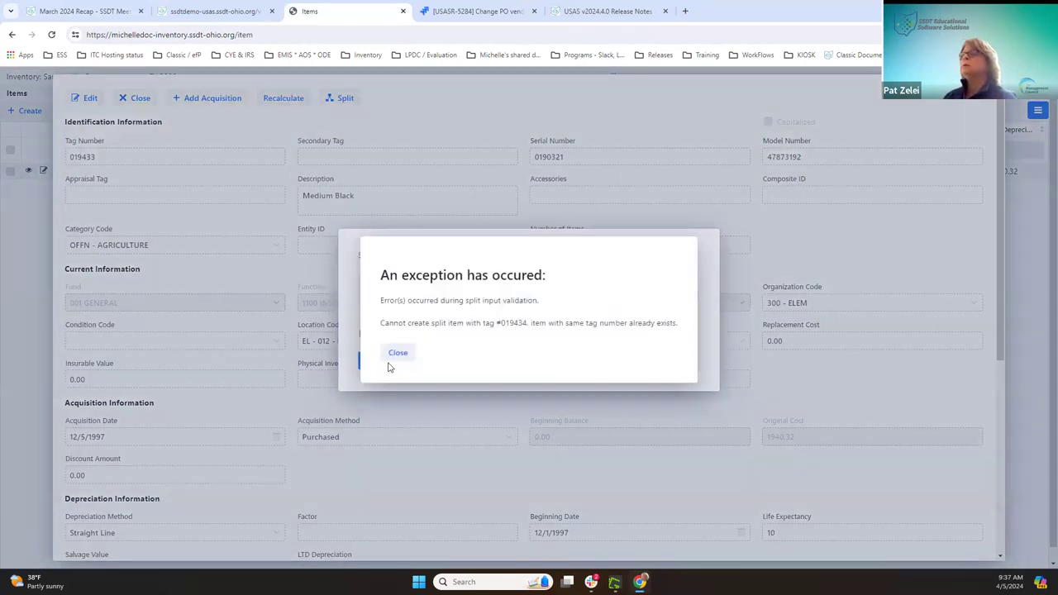
pyautogui.click(699, 248)
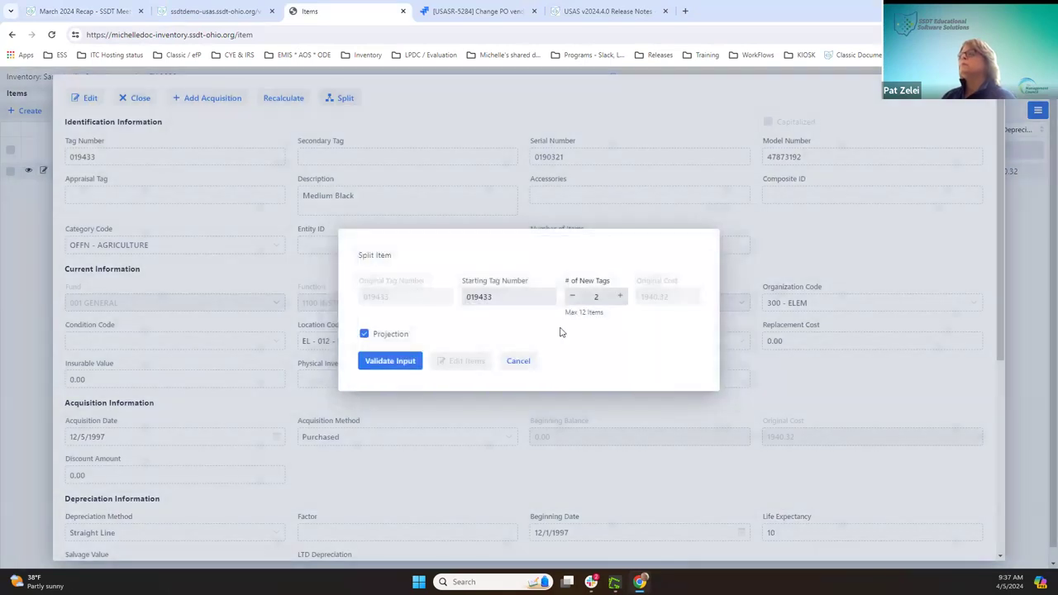
pyautogui.moveTo(493, 296); pyautogui.dragTo(210, 325)
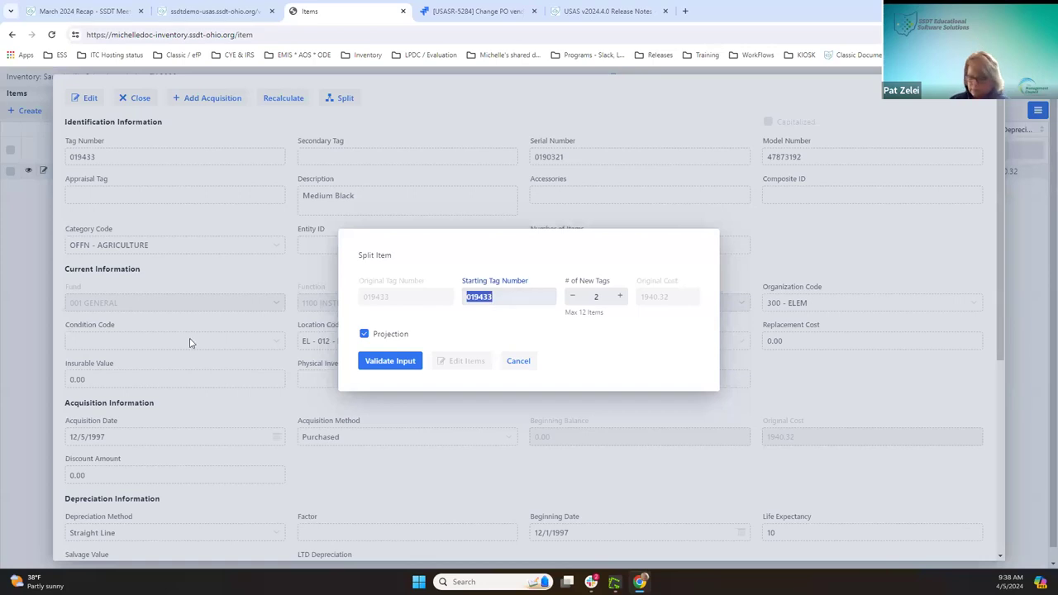
pyautogui.write('pz001')
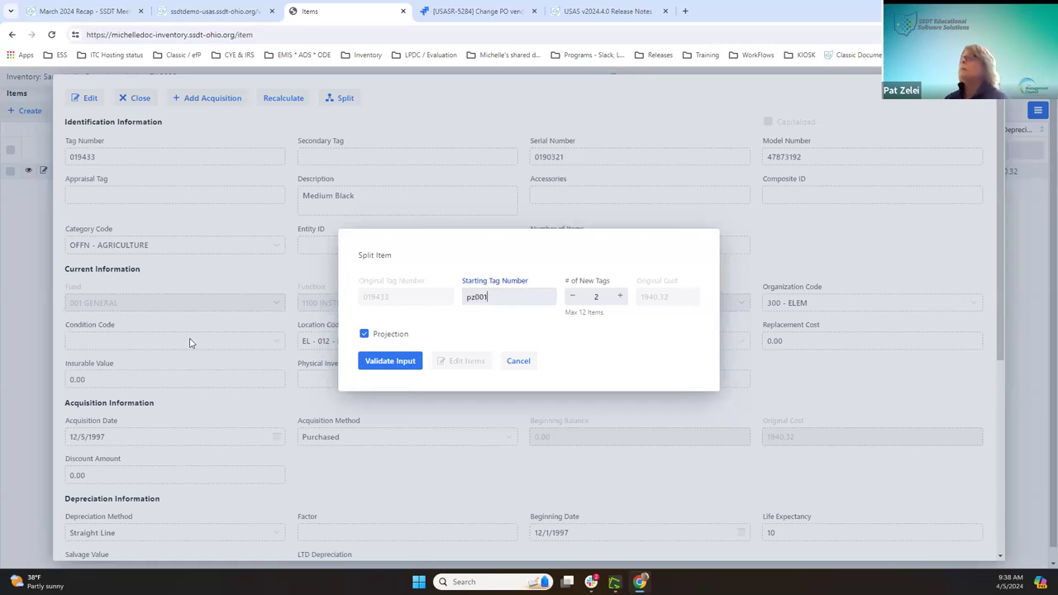
pyautogui.click(391, 365)
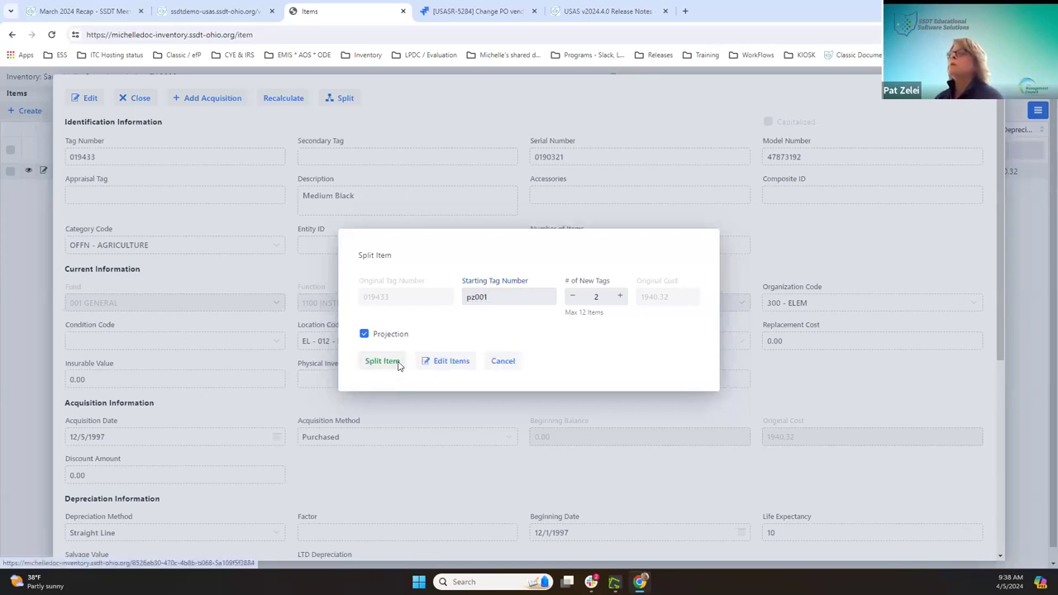
# Step: Expand the split into per-item rows PZ001 and PZ2 (6 tags, 970.16 each) and validate them
pyautogui.click(443, 361)
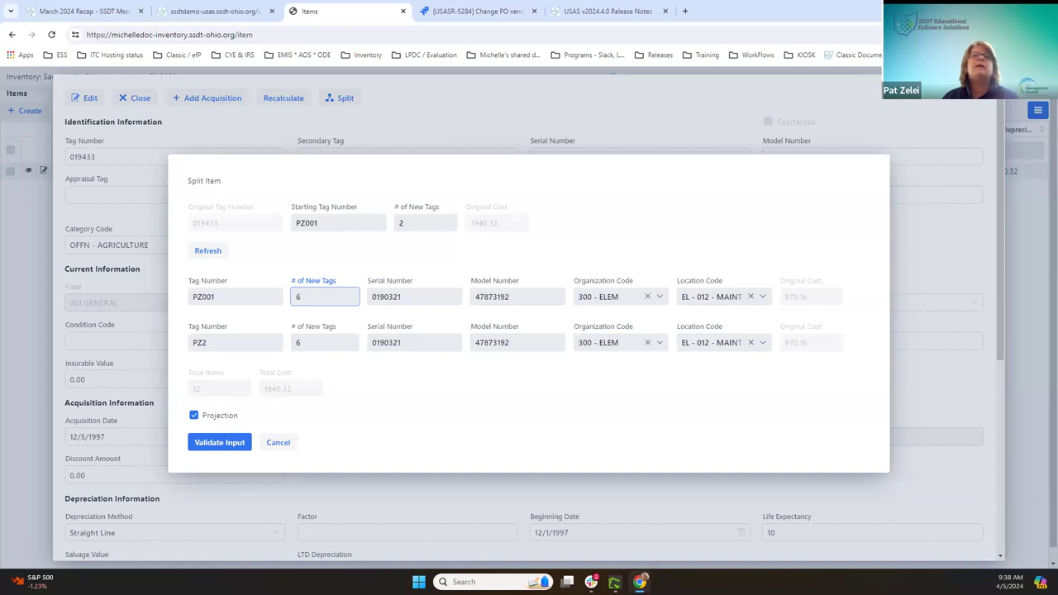
pyautogui.click(222, 446)
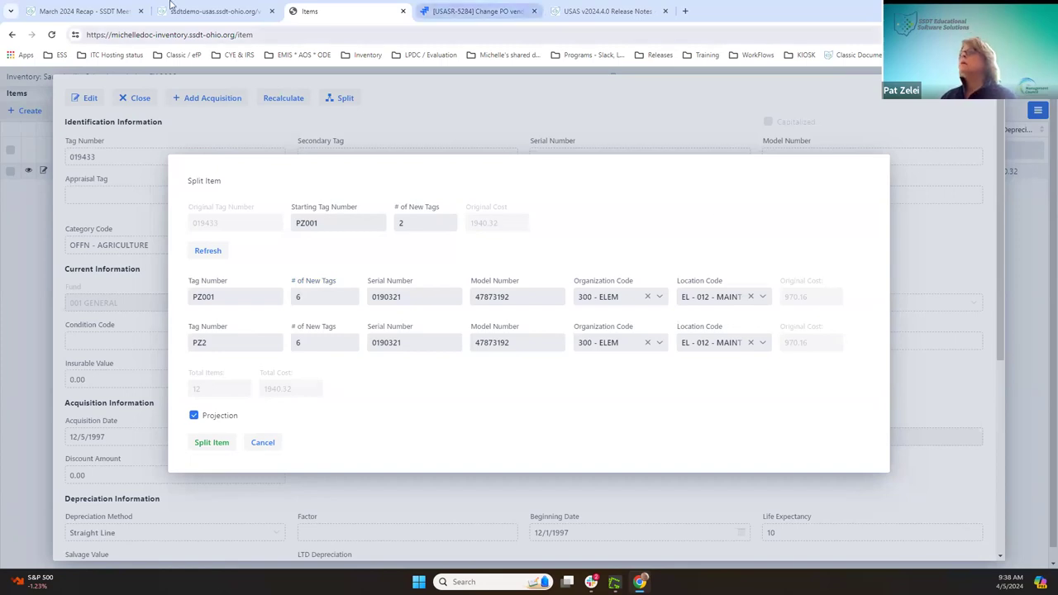
pyautogui.click(83, 11)
# Step: Scroll down slightly toward the split-item Improvements notes
pyautogui.scroll(-1, 405, 473)
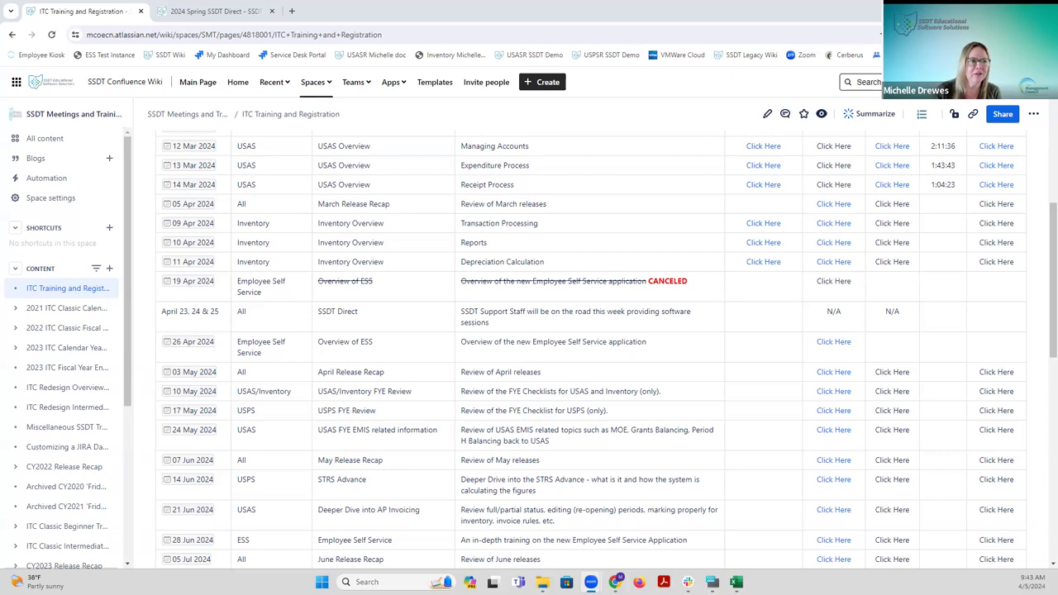
# Step: Display the 2024 Spring SSDT Direct page with its April 23–25 sessions at META Marion, ACCESS and NEOnet
pyautogui.click(213, 10)
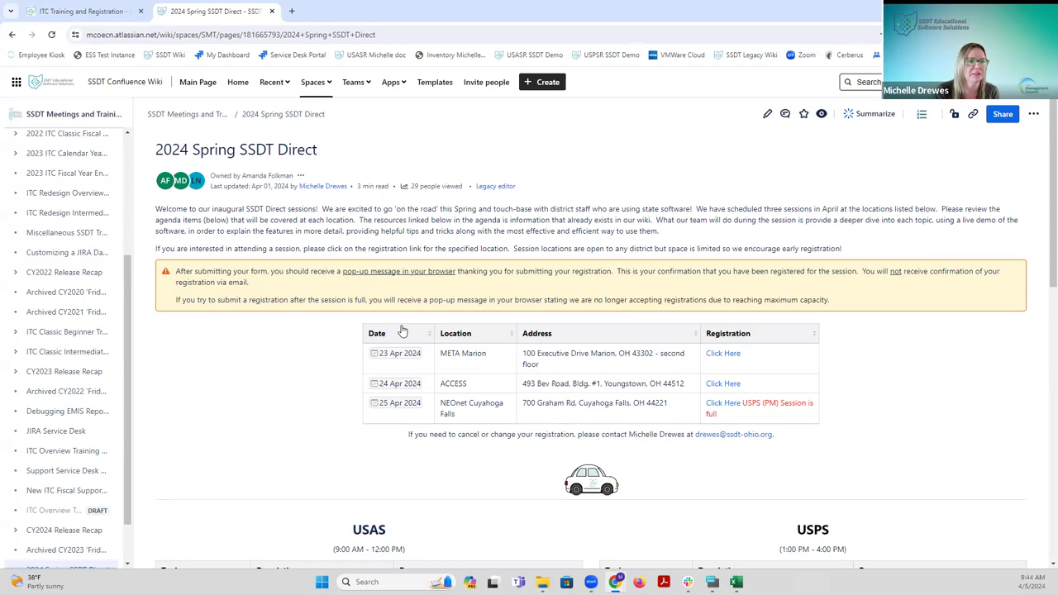
# Step: Switch back to the ITC Training and Registration schedule listing SSDT Direct for April 23, 24 & 25
pyautogui.click(70, 11)
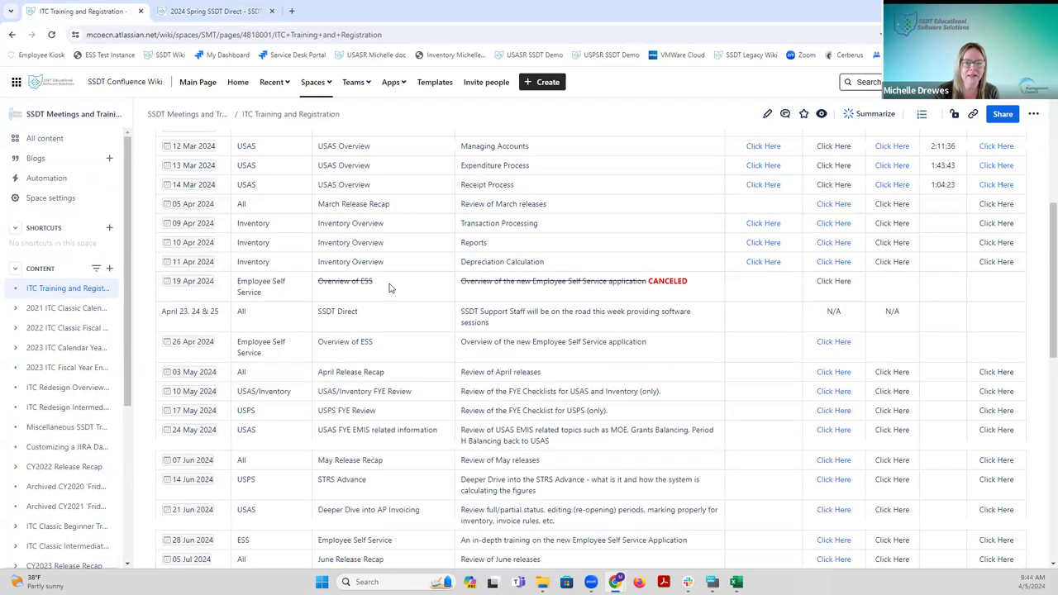